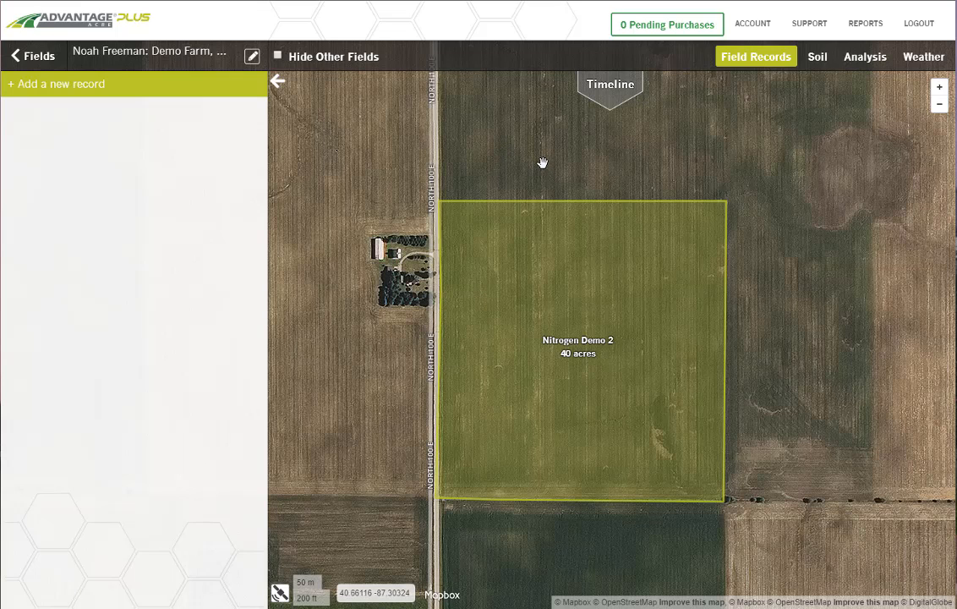
Step: Display the Soil Type map for the Nitrogen Demo 2 field
{"action": "left_click", "coordinate": [817, 59]}
{"action": "left_click", "coordinate": [251, 90]}
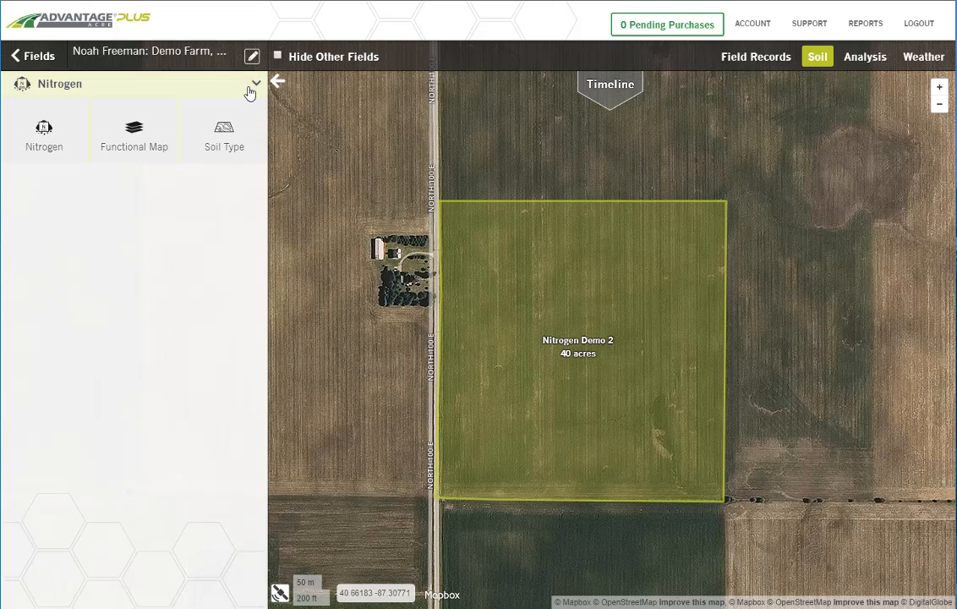
{"action": "left_click", "coordinate": [241, 130]}
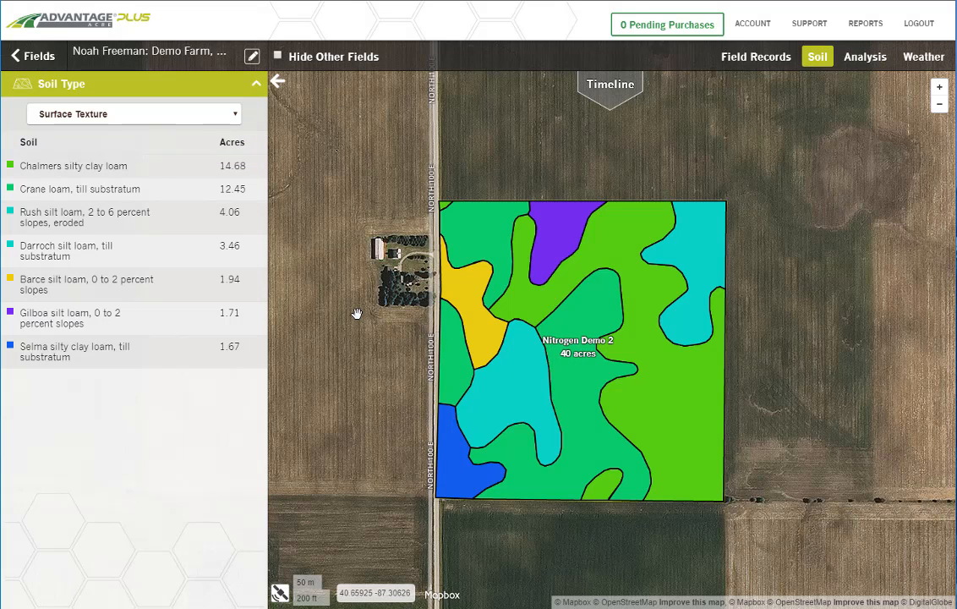
Step: View the field's functional maps for Productivity Index and for Organic Matter from the Functional Soil Survey
{"action": "left_click", "coordinate": [243, 87]}
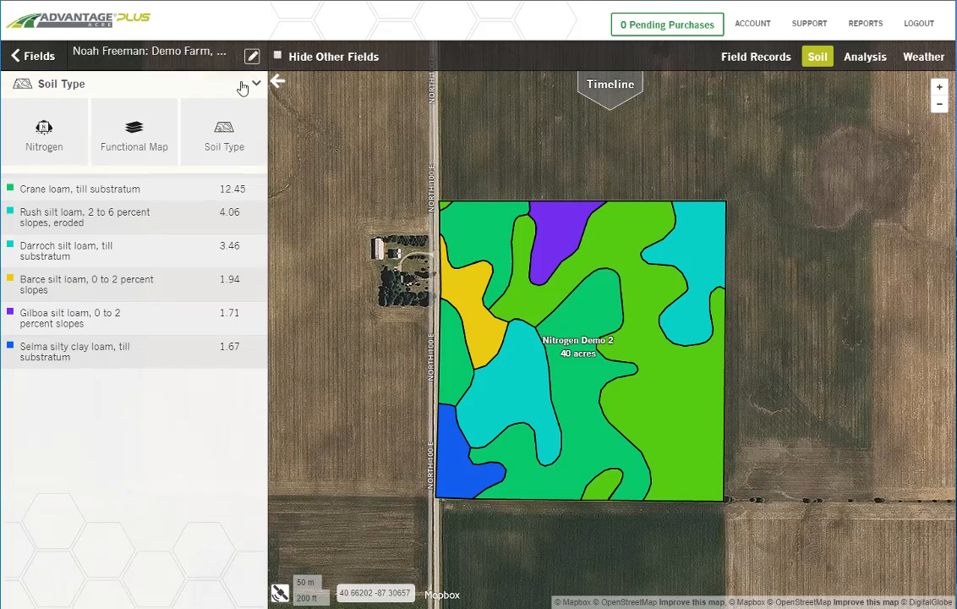
{"action": "left_click", "coordinate": [132, 127]}
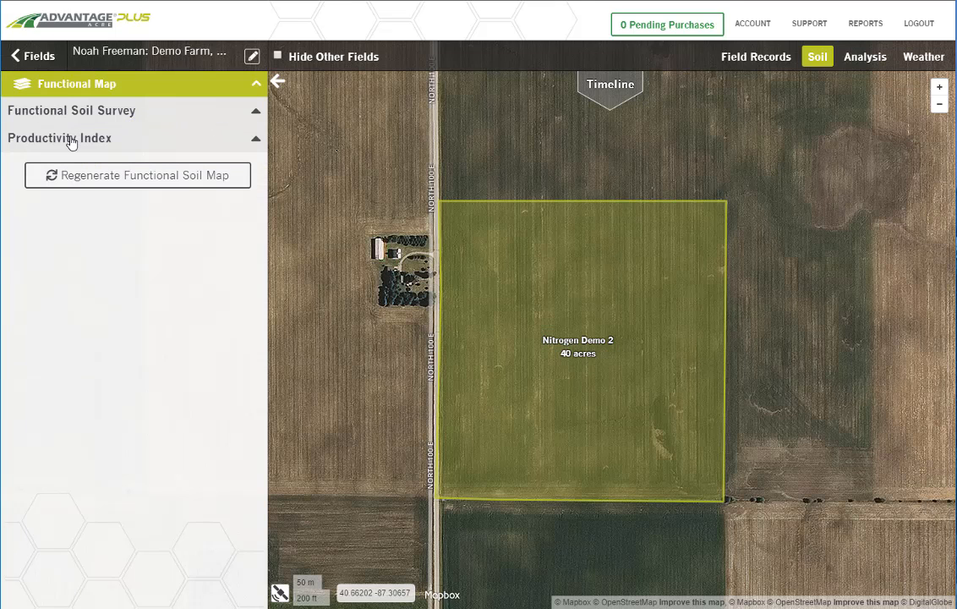
{"action": "left_click", "coordinate": [71, 140]}
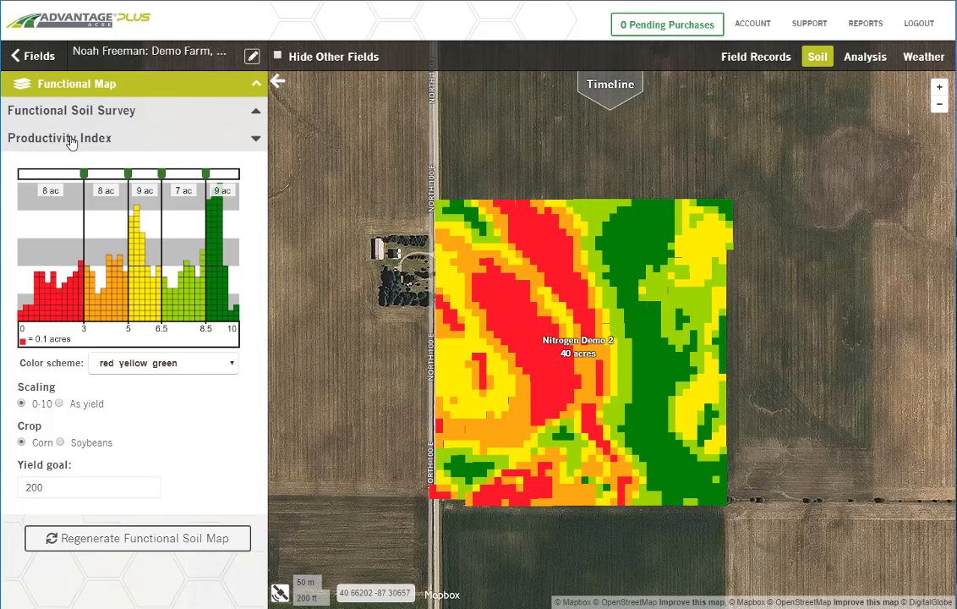
{"action": "left_click", "coordinate": [91, 121]}
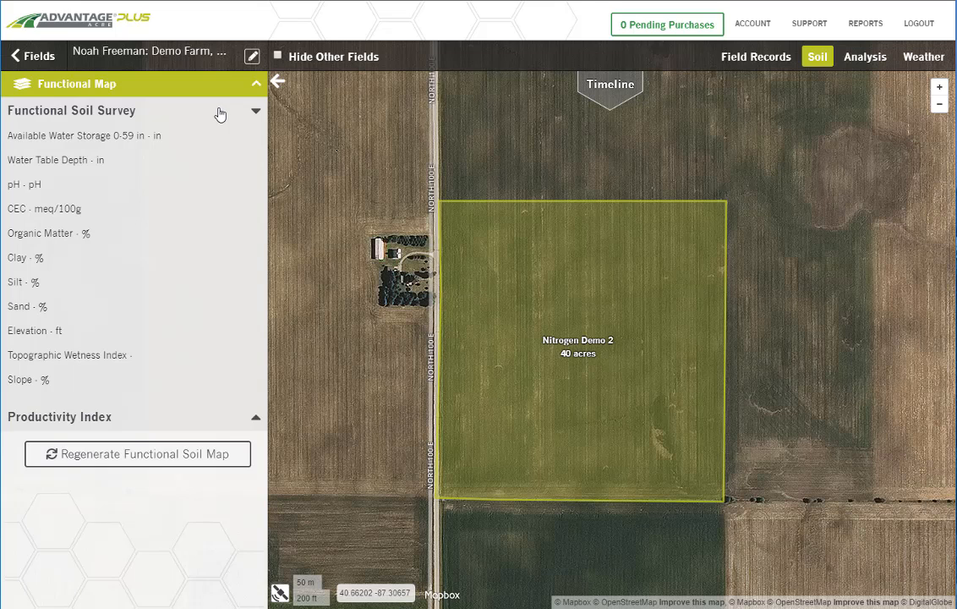
{"action": "left_click", "coordinate": [60, 240]}
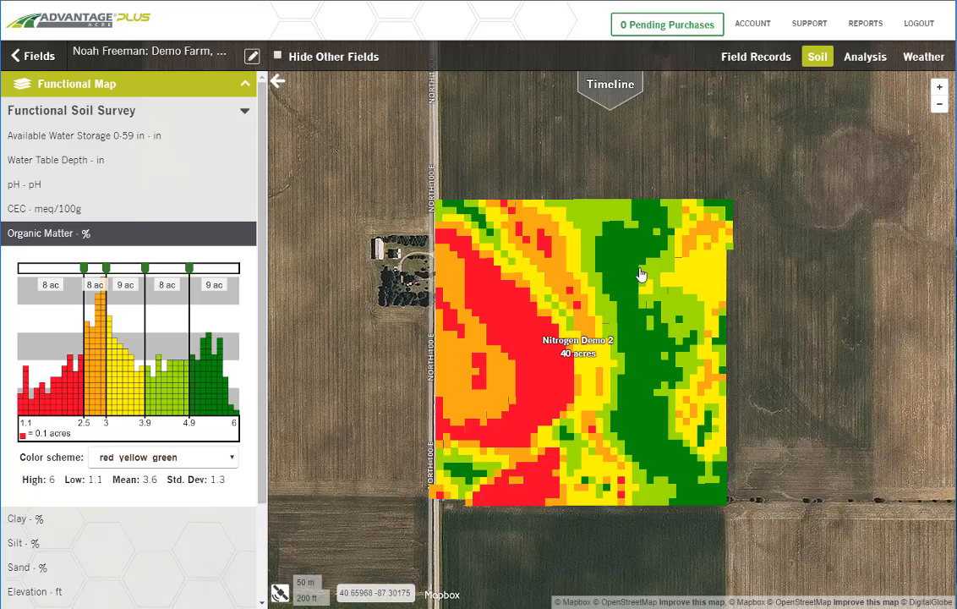
{"action": "mouse_move", "coordinate": [666, 217]}
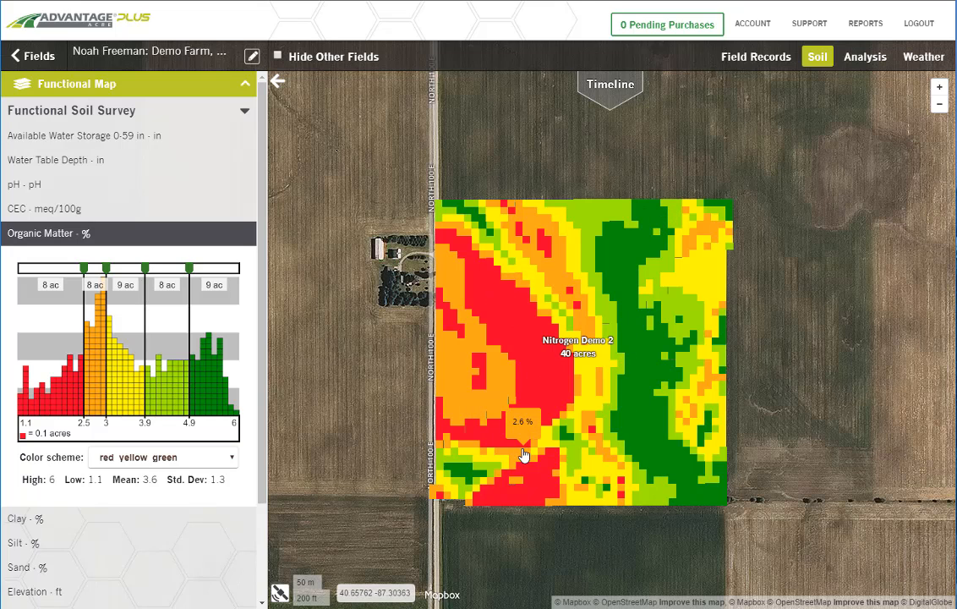
Step: Add a corn planting record dated 05/11/2020 with hybrid LG LG5618, LP (Large Plateless) seed size and Untreated seed
{"action": "left_click", "coordinate": [755, 61]}
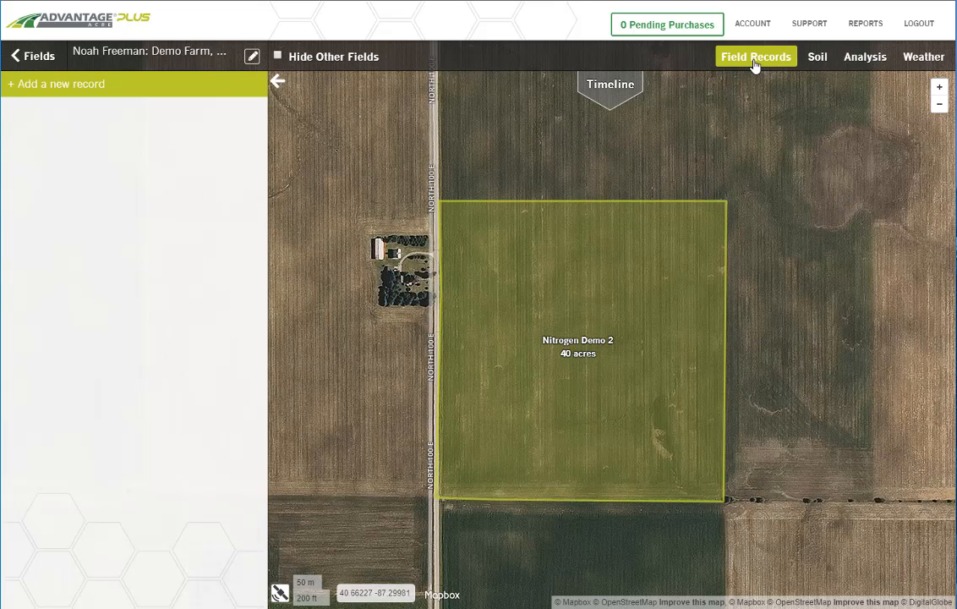
{"action": "left_click", "coordinate": [22, 88]}
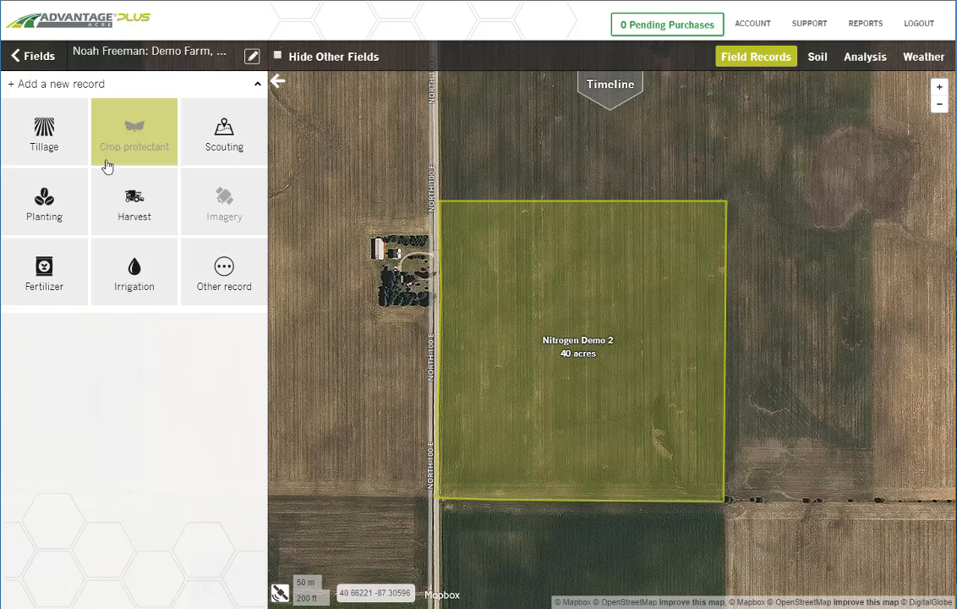
{"action": "left_click", "coordinate": [45, 216]}
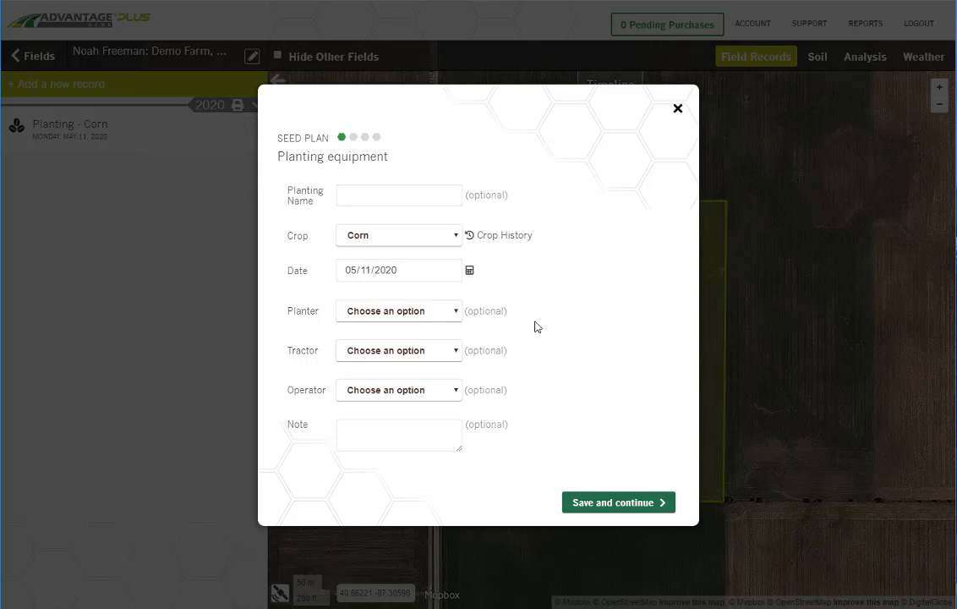
{"action": "left_click", "coordinate": [611, 503]}
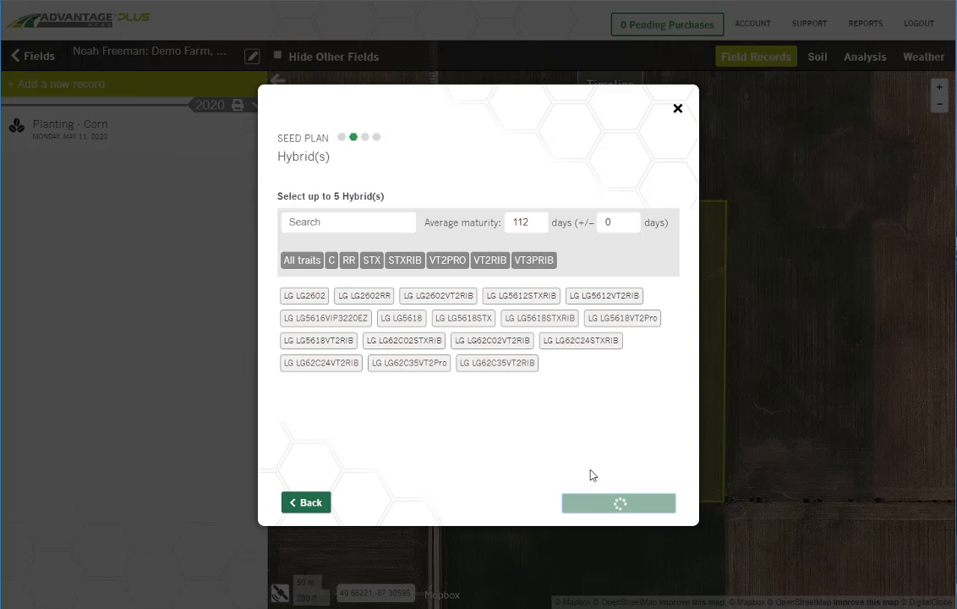
{"action": "left_click", "coordinate": [401, 318]}
{"action": "left_click", "coordinate": [634, 505]}
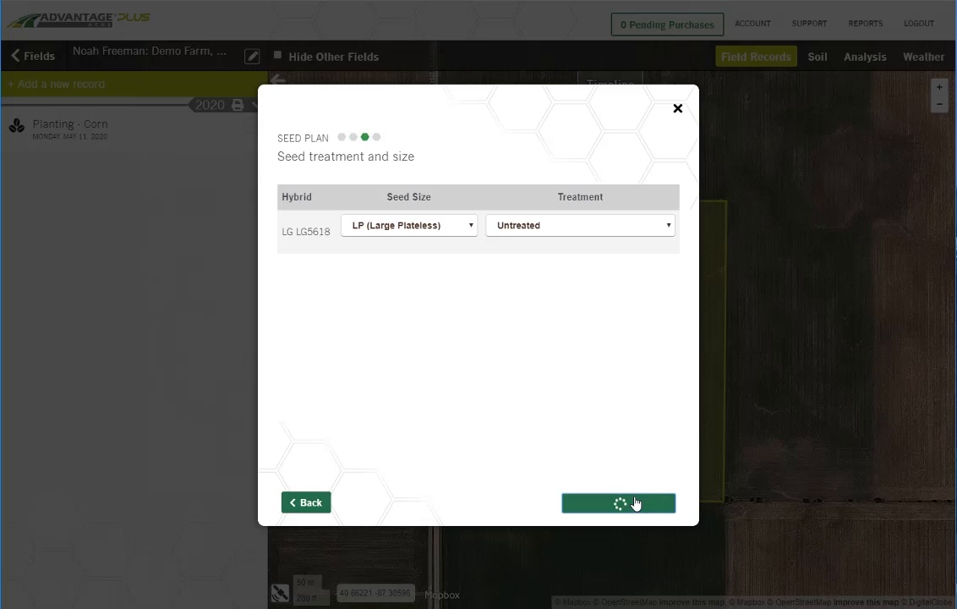
{"action": "left_click", "coordinate": [598, 507]}
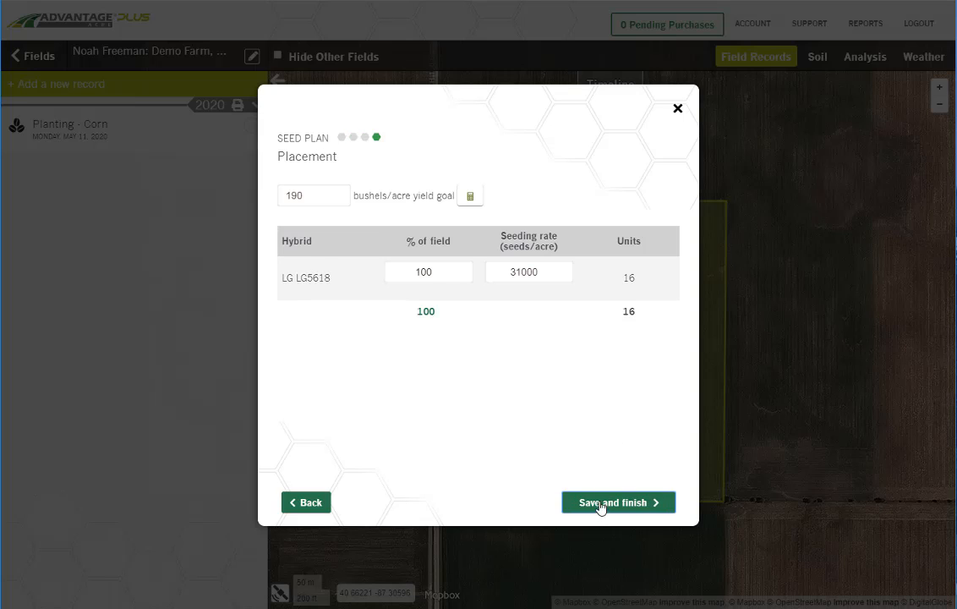
Step: Set the seed plan's yield goal to 200 bushels/acre, recalculate the seeding rate and save the finished plan
{"action": "left_click_drag", "start_coordinate": [314, 194], "coordinate": [269, 207]}
{"action": "type", "text": "200"}
{"action": "left_click", "coordinate": [472, 196]}
{"action": "left_click", "coordinate": [626, 505]}
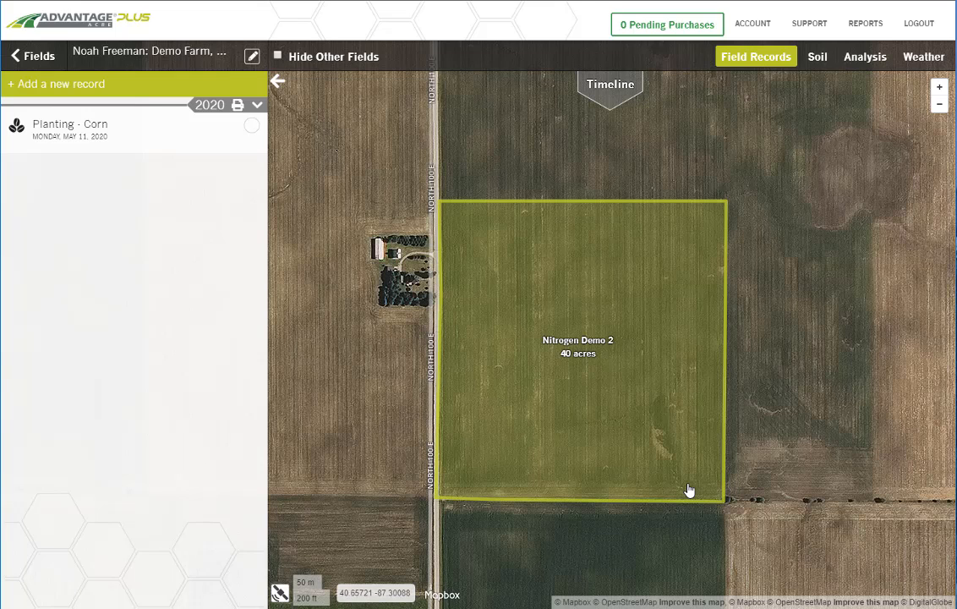
Step: Update the soil nitrogen predictions for the May 11, 2020 corn planting and refresh the results
{"action": "left_click", "coordinate": [819, 58]}
{"action": "left_click", "coordinate": [111, 85]}
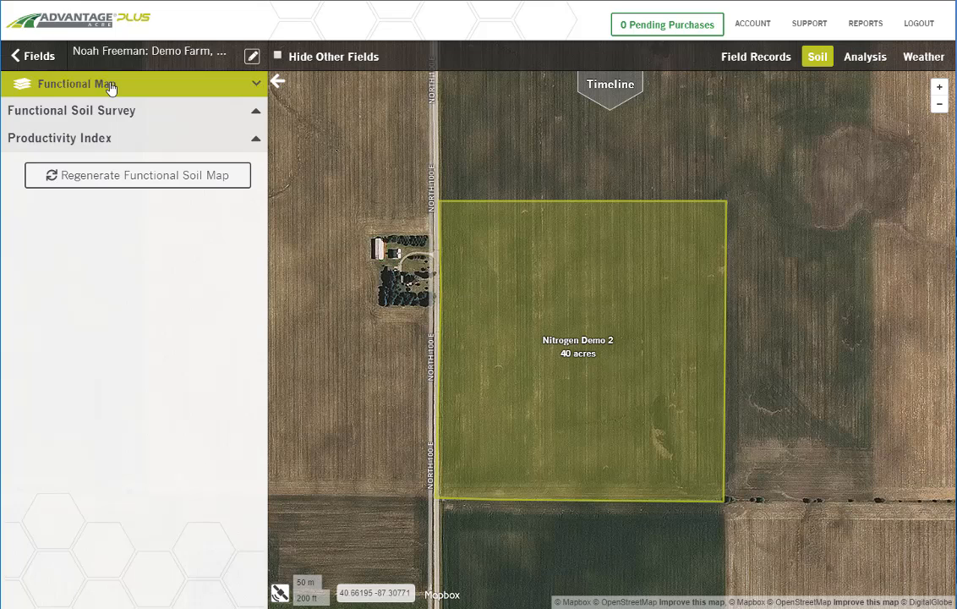
{"action": "left_click", "coordinate": [59, 129]}
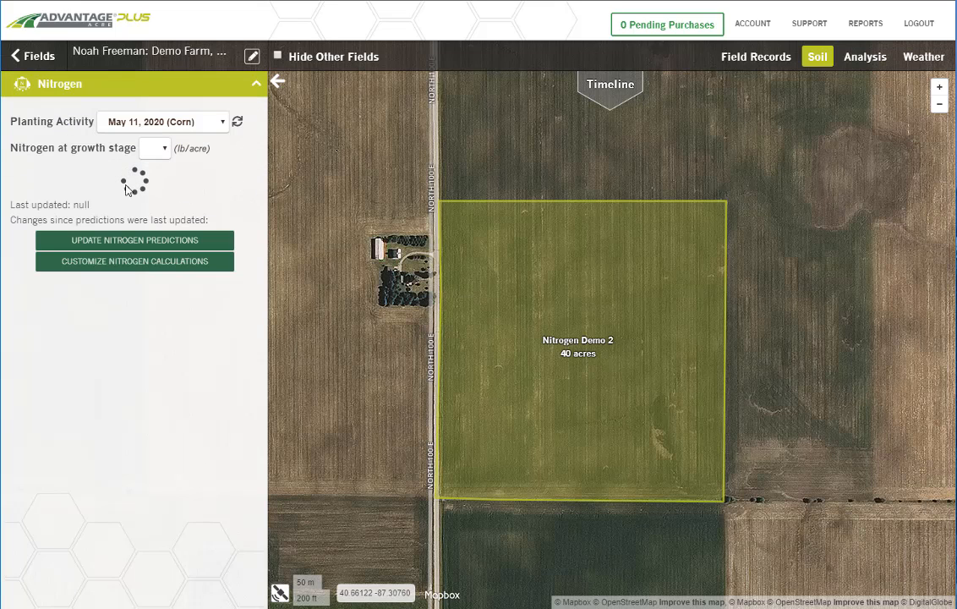
{"action": "left_click", "coordinate": [116, 242]}
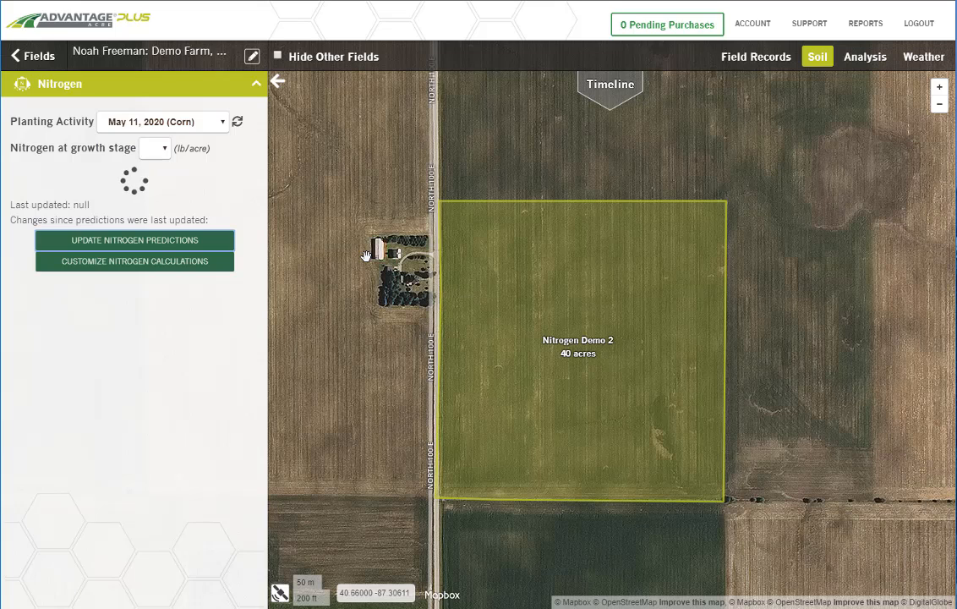
{"action": "left_click", "coordinate": [239, 124]}
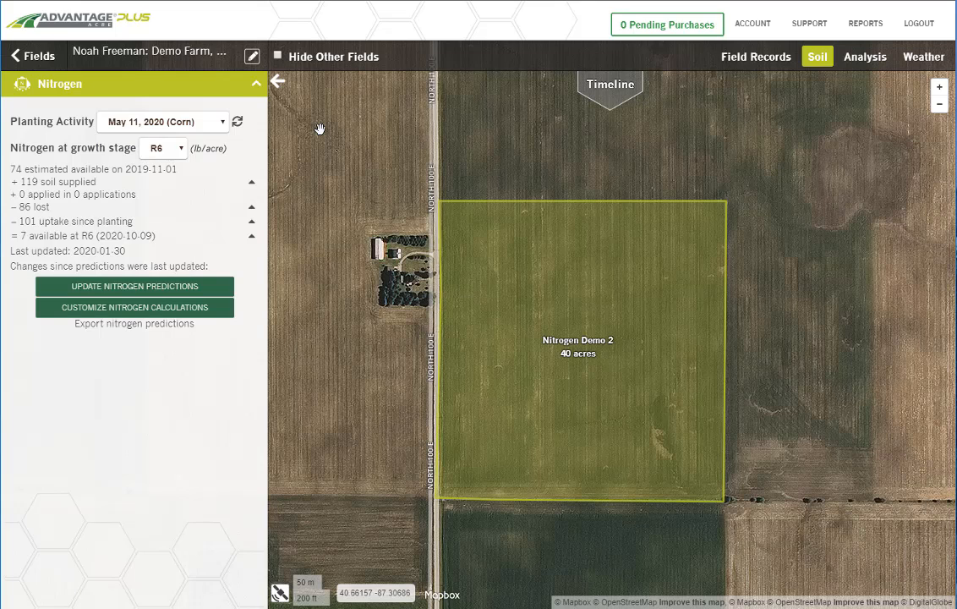
Step: Check the available planting activities and growth stages for the nitrogen prediction, keeping growth stage R6
{"action": "left_click", "coordinate": [217, 122]}
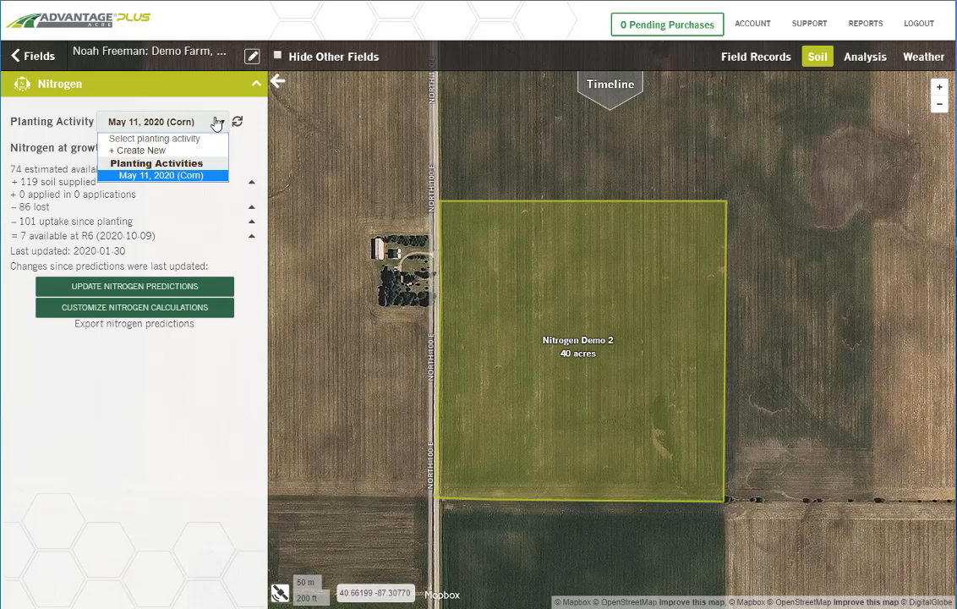
{"action": "left_click", "coordinate": [217, 122]}
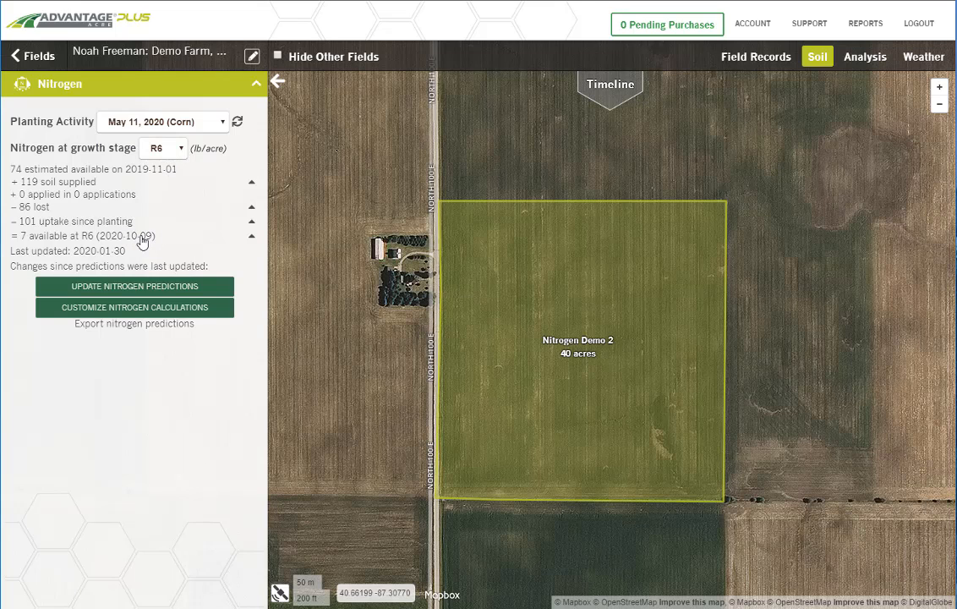
{"action": "left_click", "coordinate": [173, 149]}
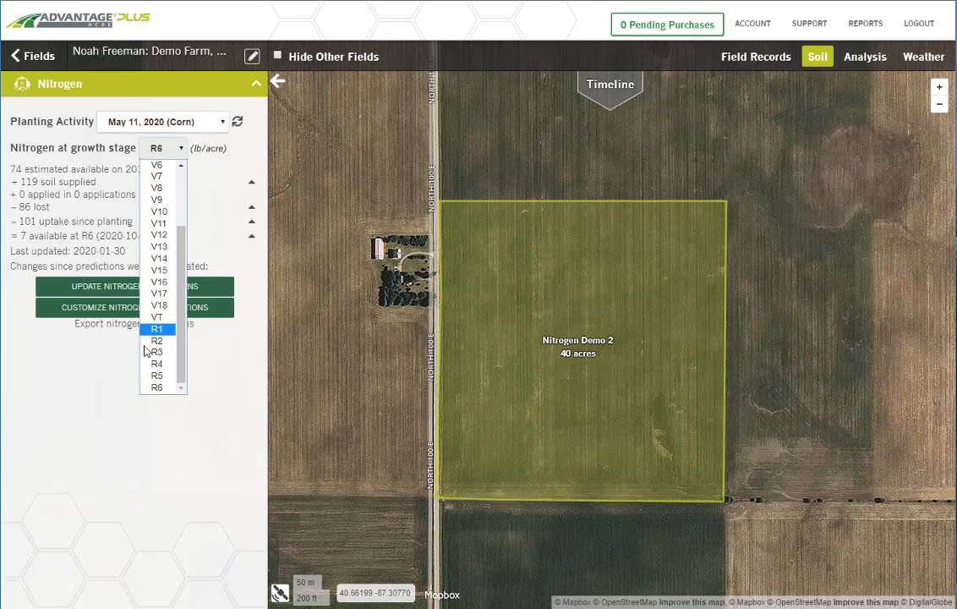
{"action": "left_click", "coordinate": [161, 389]}
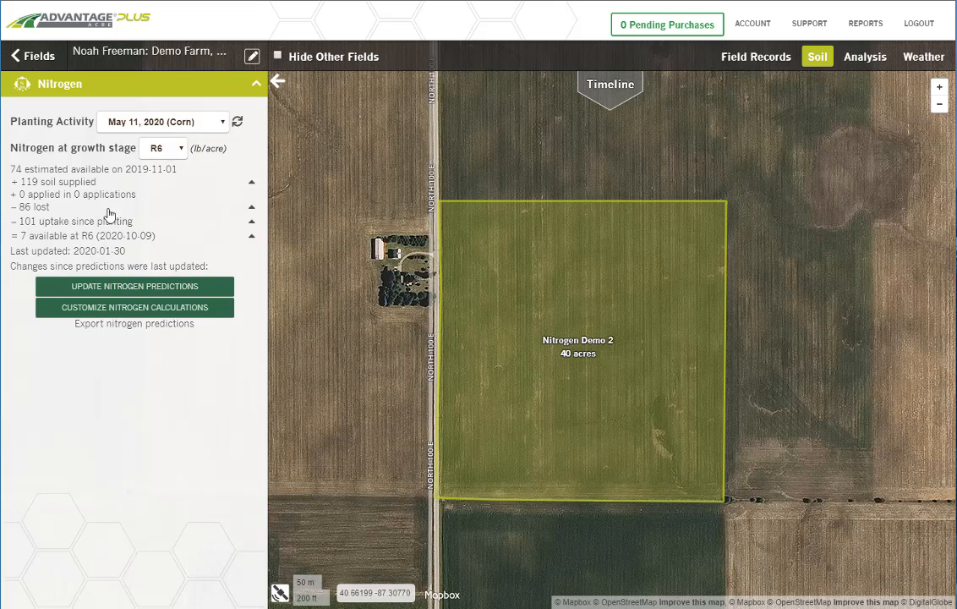
Step: Examine the nitrogen maps for soil supplied, lost, uptake since planting and available at R6
{"action": "left_click", "coordinate": [95, 182]}
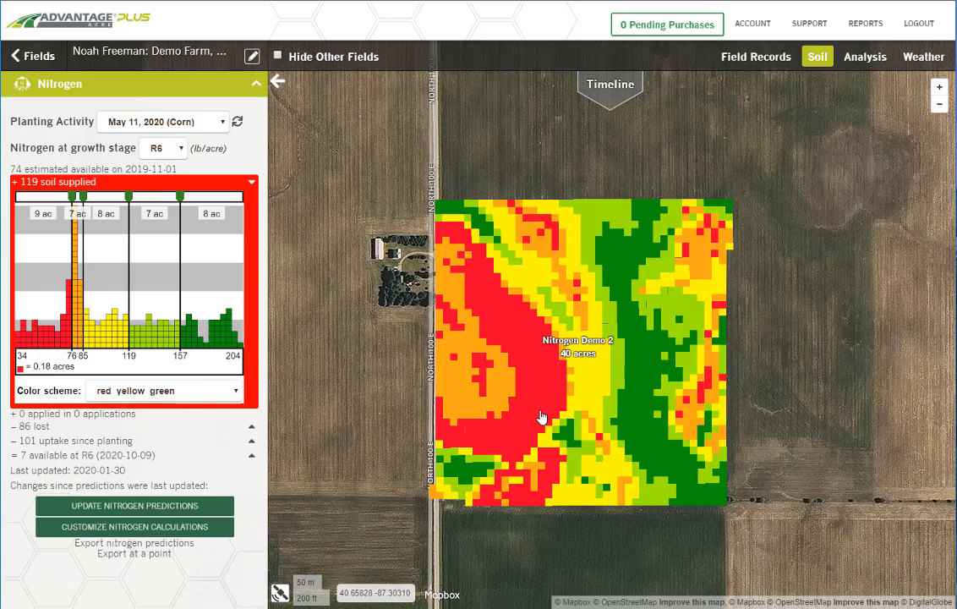
{"action": "left_click", "coordinate": [251, 182]}
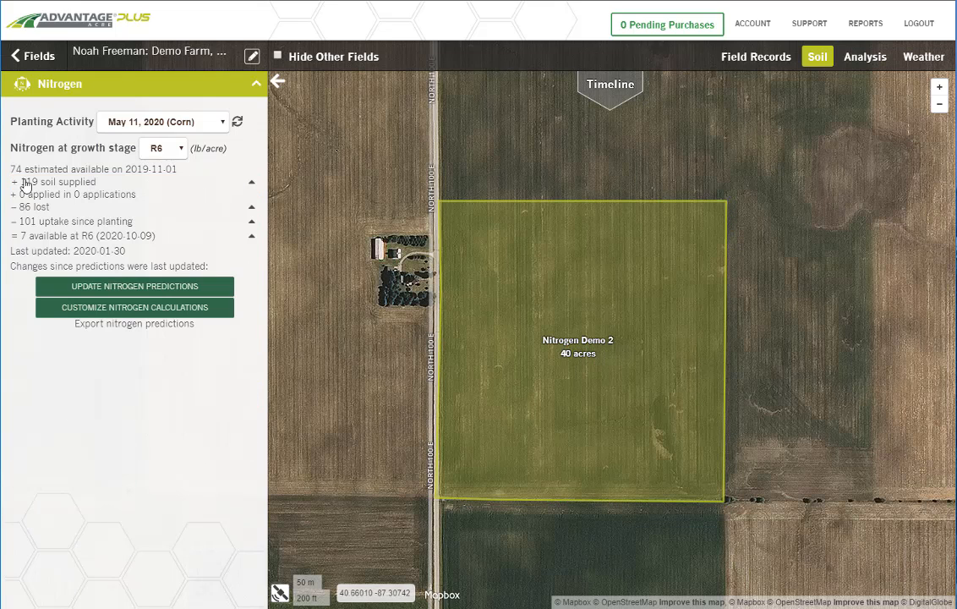
{"action": "left_click", "coordinate": [251, 208]}
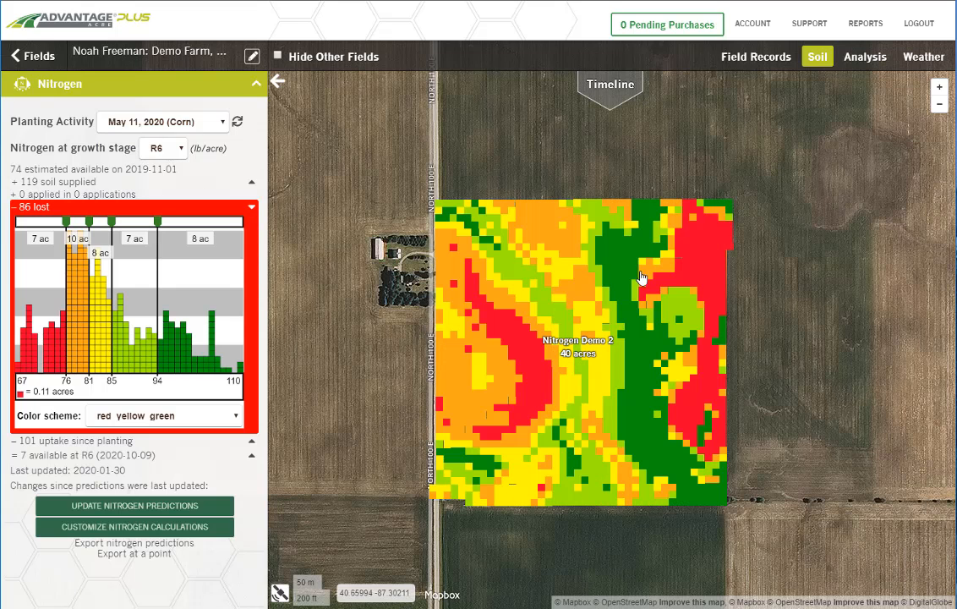
{"action": "mouse_move", "coordinate": [620, 283]}
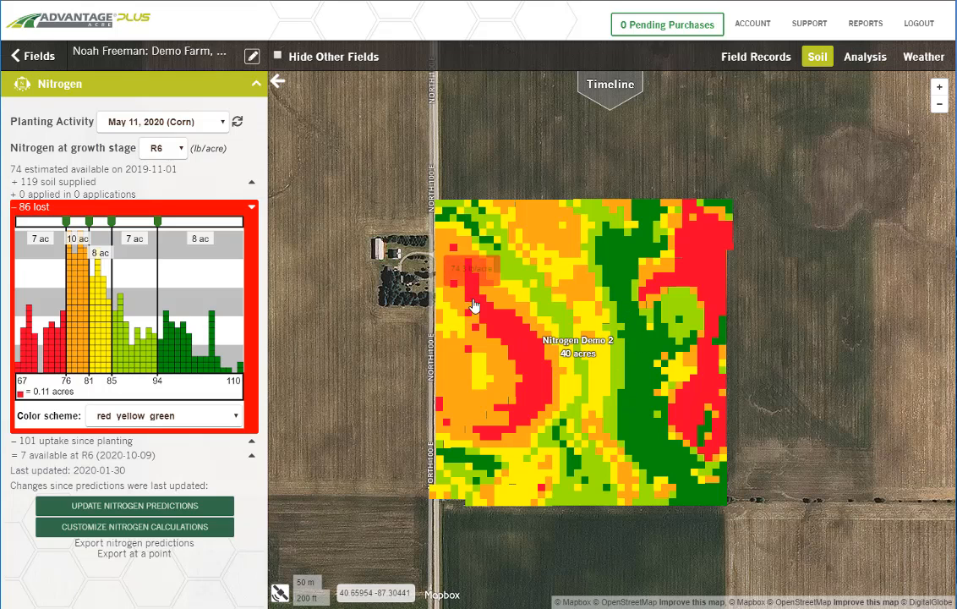
{"action": "left_click", "coordinate": [251, 441]}
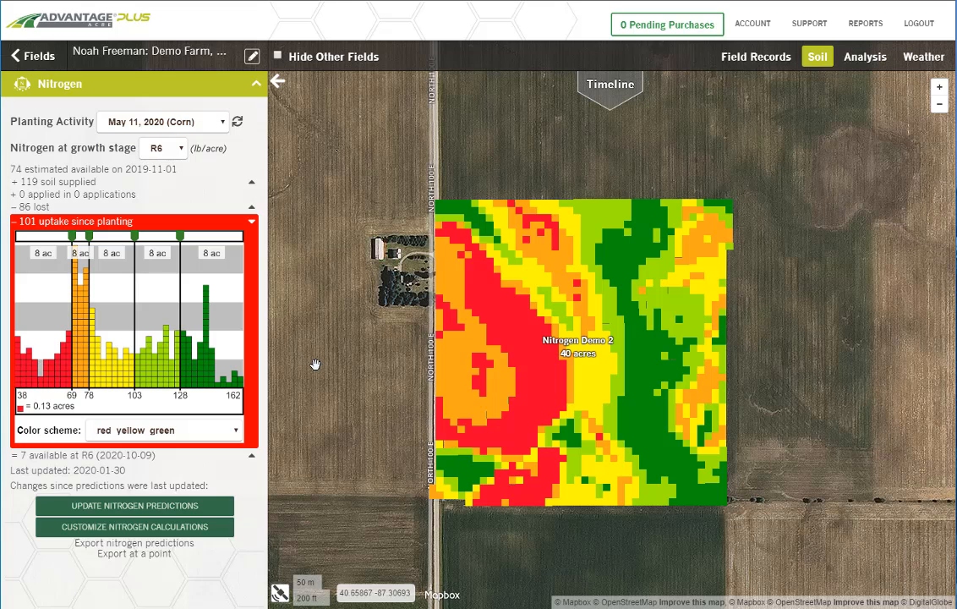
{"action": "left_click", "coordinate": [89, 457]}
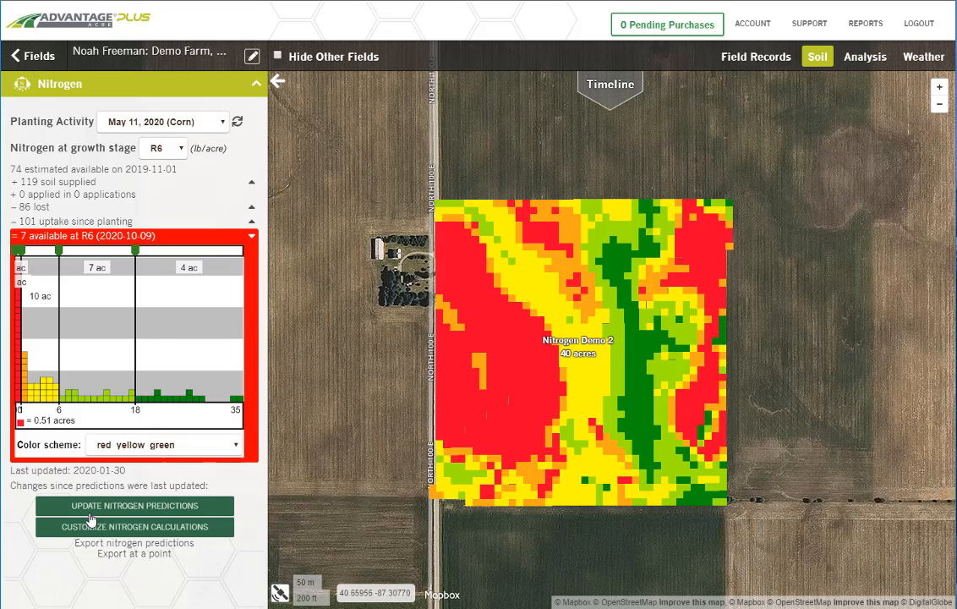
Step: Review the predicted weather sources in the nitrogen prediction settings and save with Current WTI weather forecast
{"action": "left_click", "coordinate": [118, 528]}
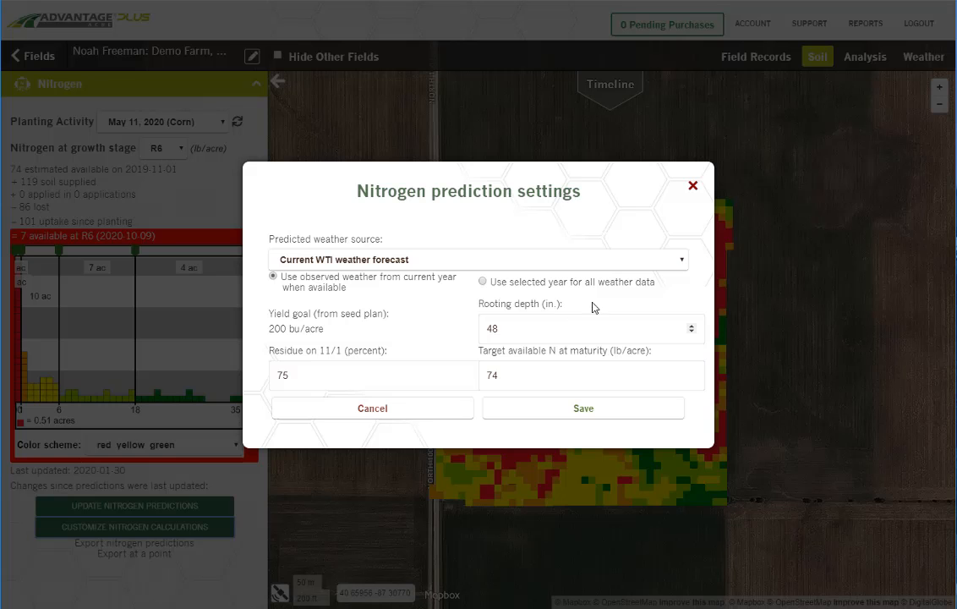
{"action": "left_click", "coordinate": [408, 263]}
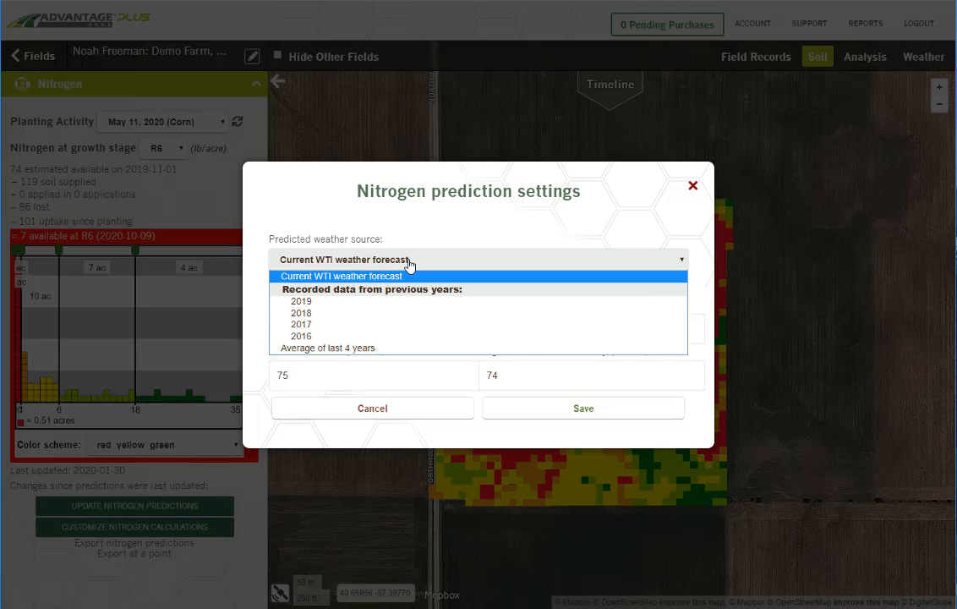
{"action": "left_click", "coordinate": [409, 263]}
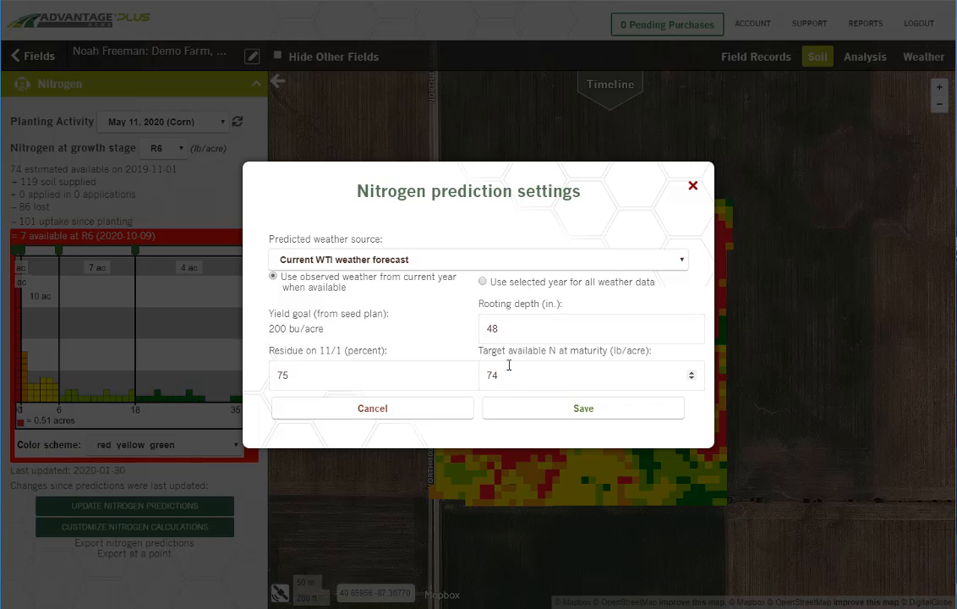
{"action": "left_click_drag", "start_coordinate": [475, 380], "coordinate": [464, 383]}
{"action": "left_click", "coordinate": [564, 408]}
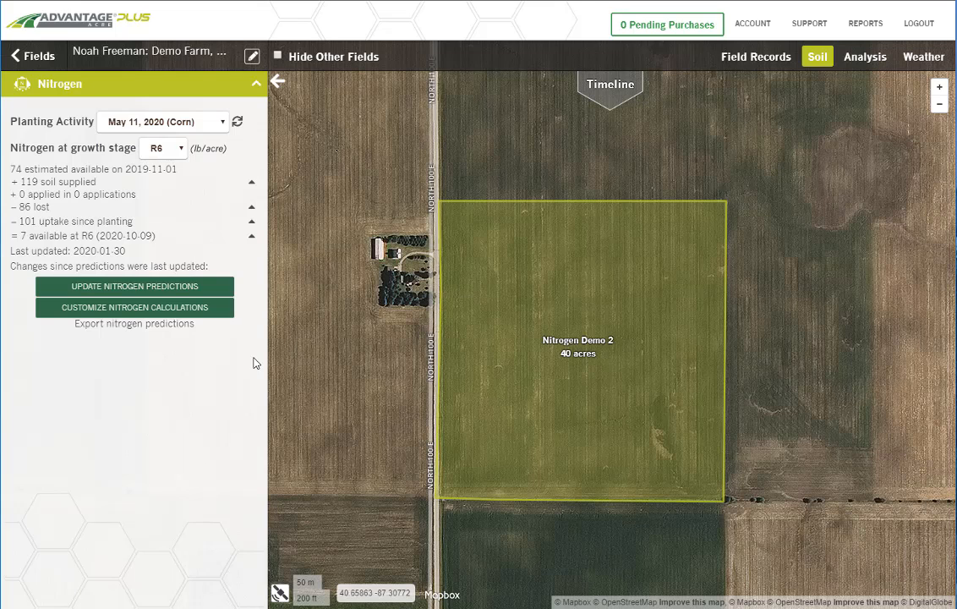
Step: Start a new fertilizer record for the field and date it 04/28/2020
{"action": "left_click", "coordinate": [757, 57]}
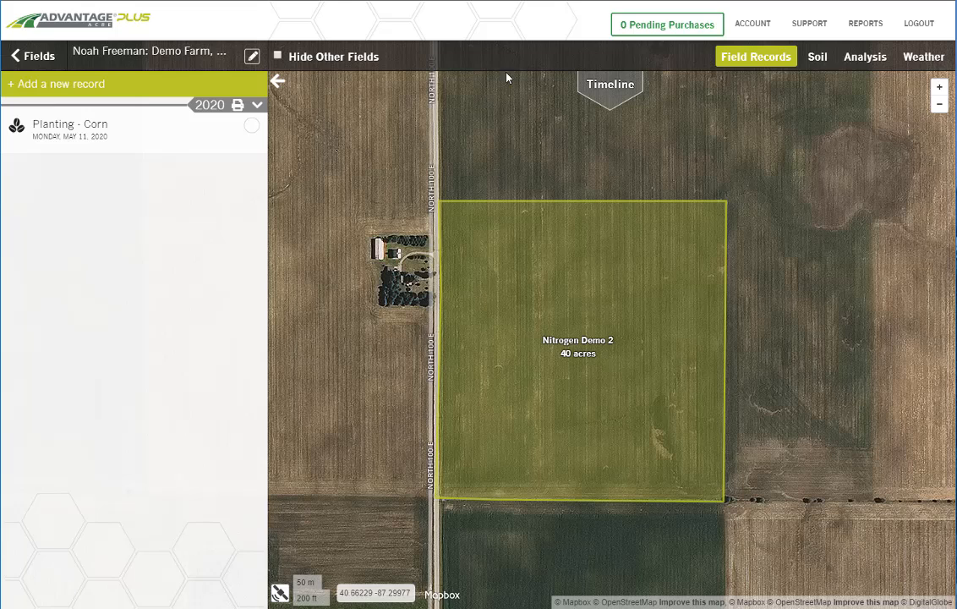
{"action": "left_click", "coordinate": [53, 88]}
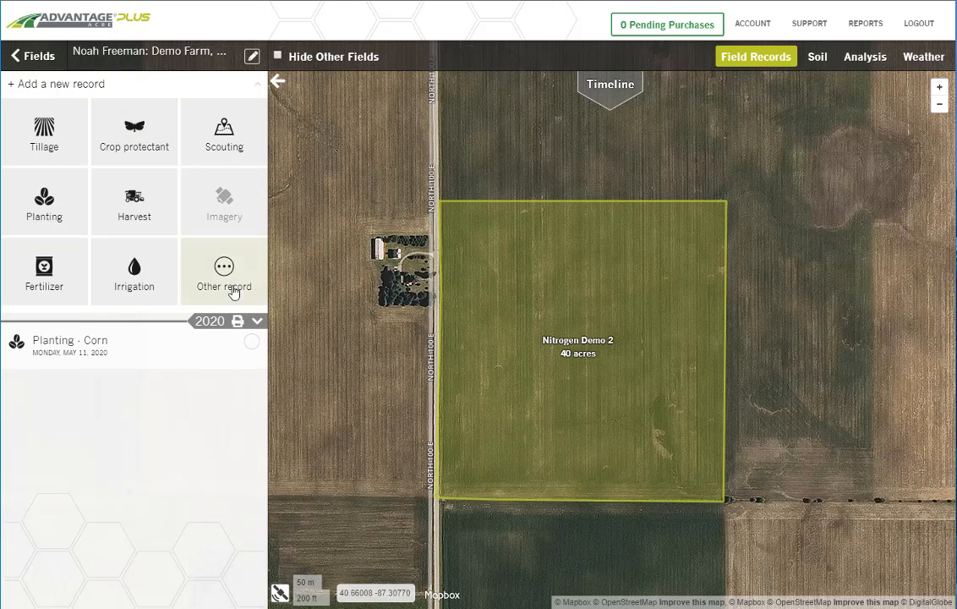
{"action": "left_click", "coordinate": [44, 262]}
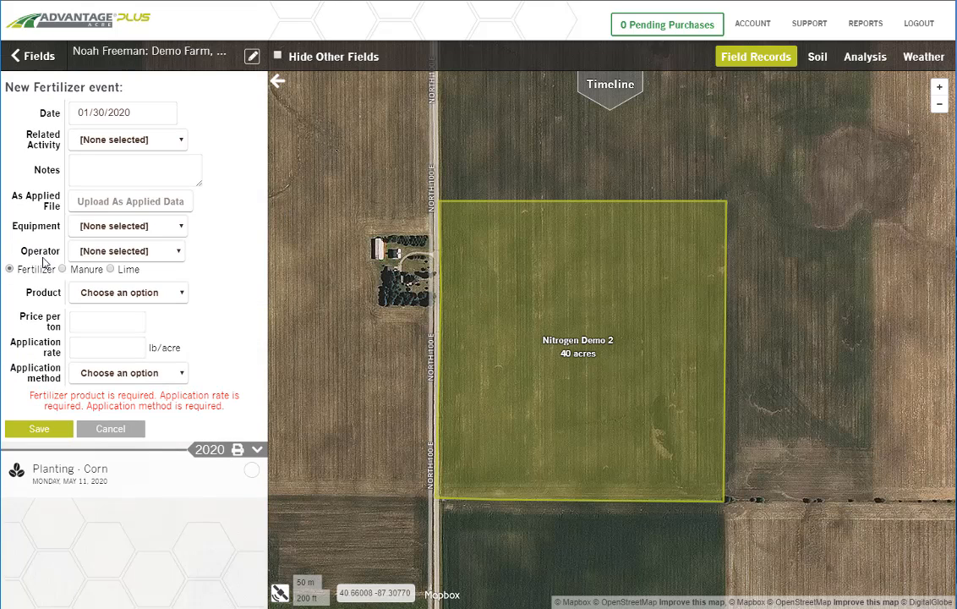
{"action": "left_click", "coordinate": [162, 112]}
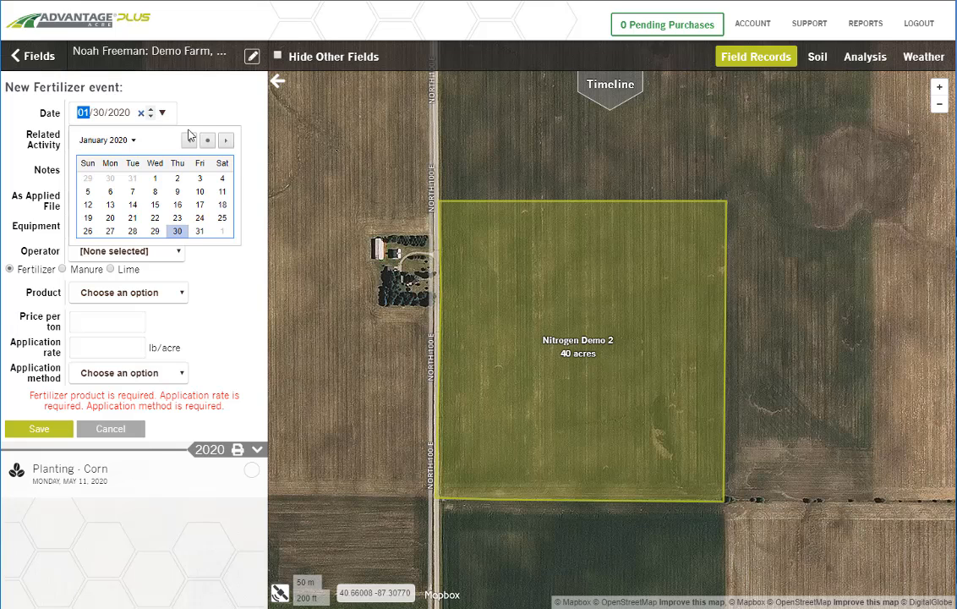
{"action": "left_click", "coordinate": [226, 141]}
{"action": "left_click", "coordinate": [226, 140]}
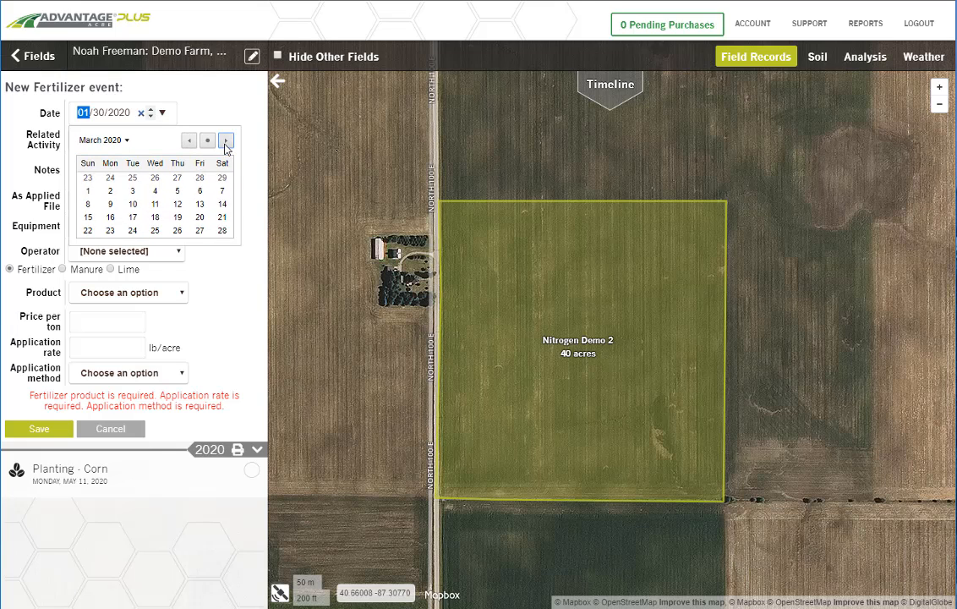
{"action": "left_click", "coordinate": [225, 141]}
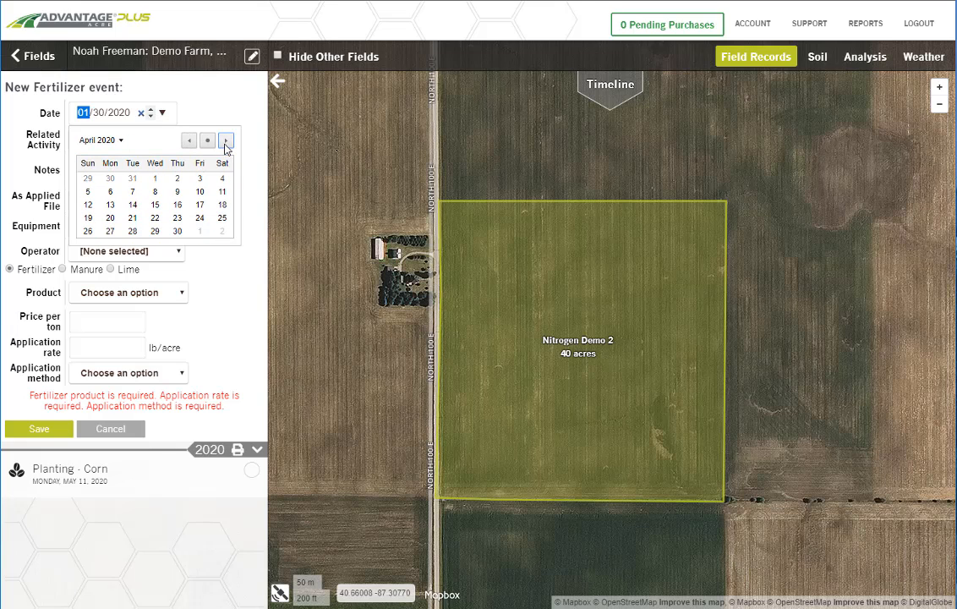
{"action": "left_click", "coordinate": [132, 232]}
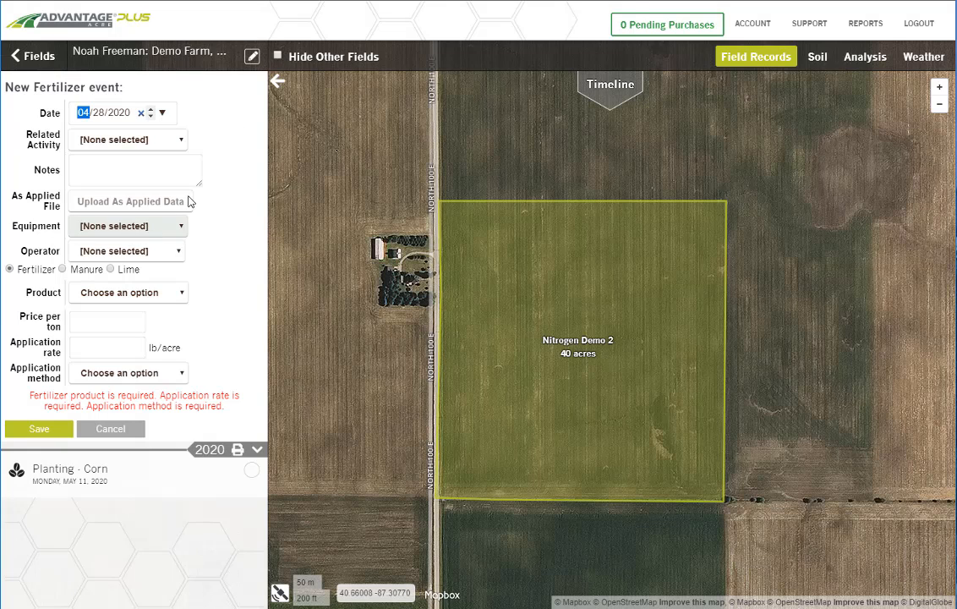
Step: Set the fertilizer to UAN 28% (28-0-0) at 20 gal/acre with surface broadcast application and save the record
{"action": "left_click", "coordinate": [104, 293]}
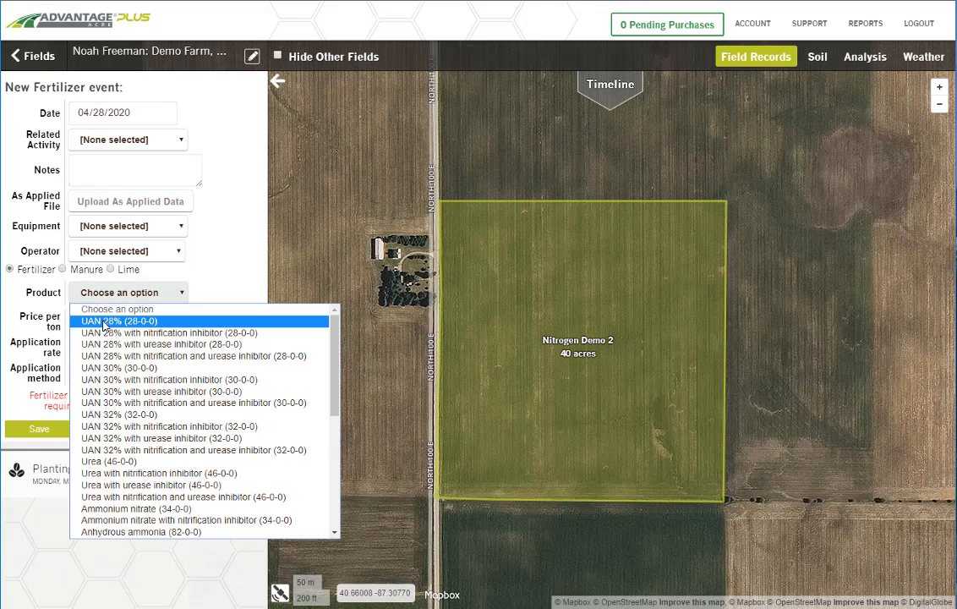
{"action": "left_click", "coordinate": [114, 321]}
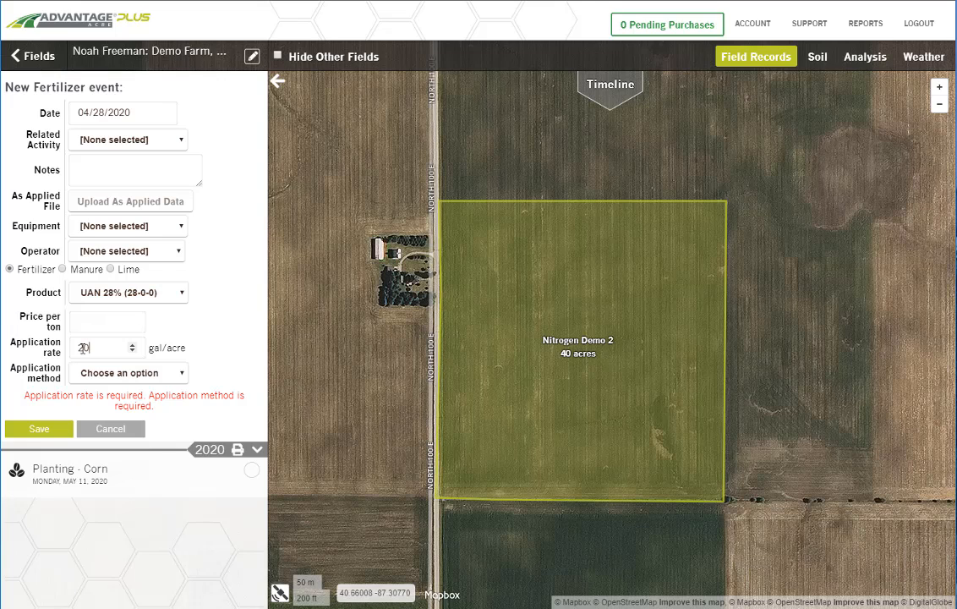
{"action": "left_click", "coordinate": [171, 375]}
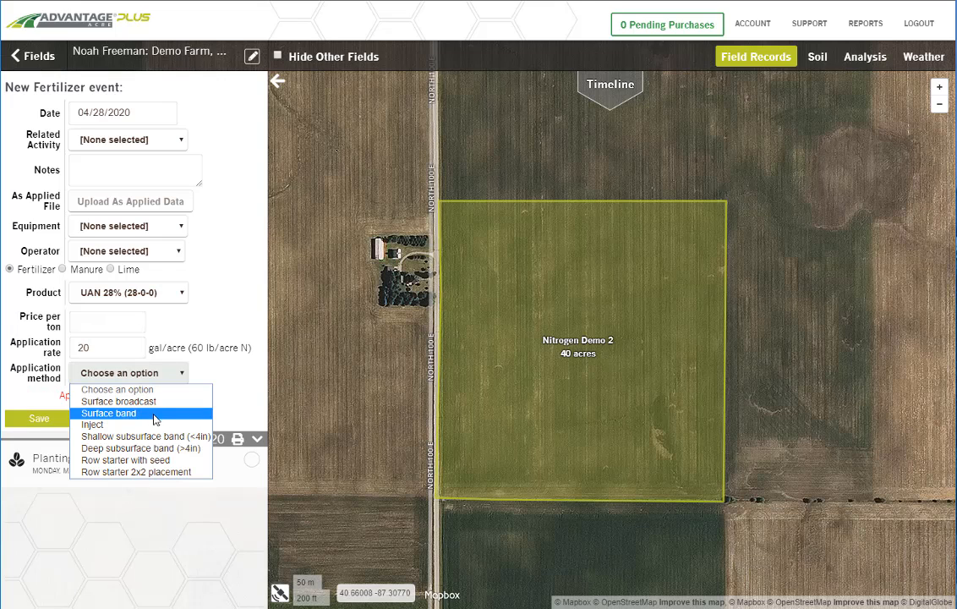
{"action": "left_click", "coordinate": [119, 401]}
{"action": "left_click", "coordinate": [25, 407]}
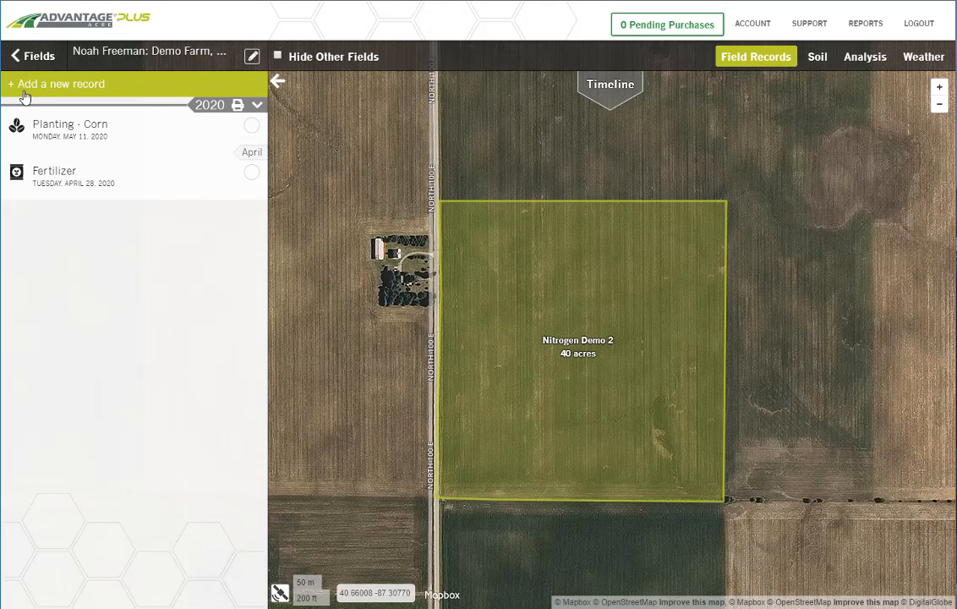
Step: Start another fertilizer record and relate it to the planting on May 11, 2020
{"action": "left_click", "coordinate": [37, 87]}
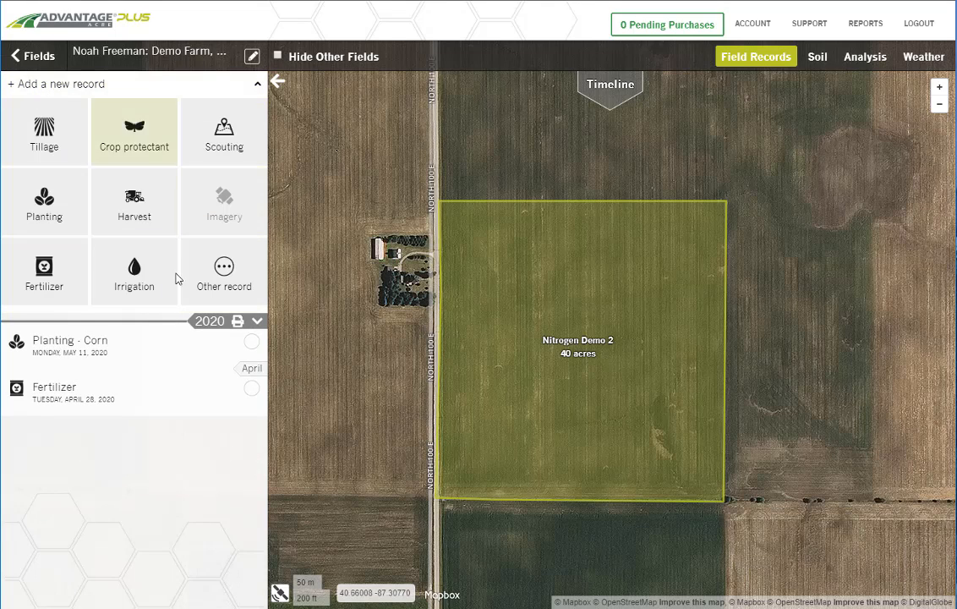
{"action": "left_click", "coordinate": [44, 282]}
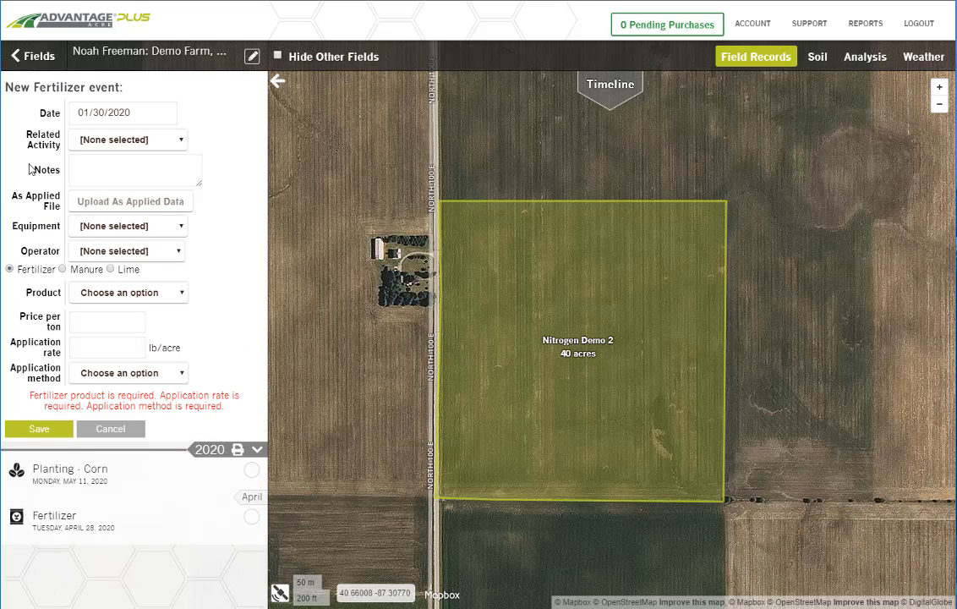
{"action": "left_click", "coordinate": [154, 143]}
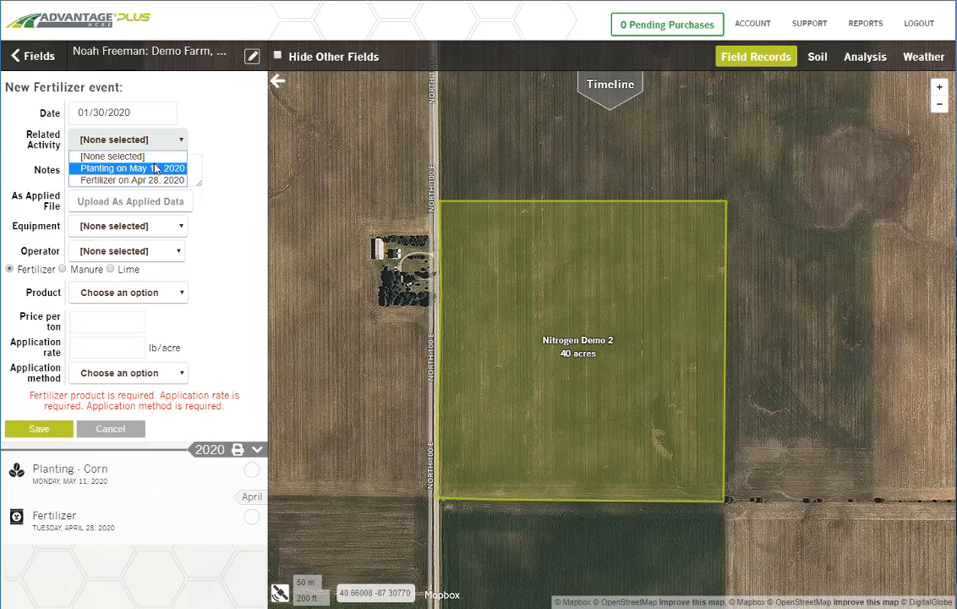
{"action": "left_click", "coordinate": [156, 168]}
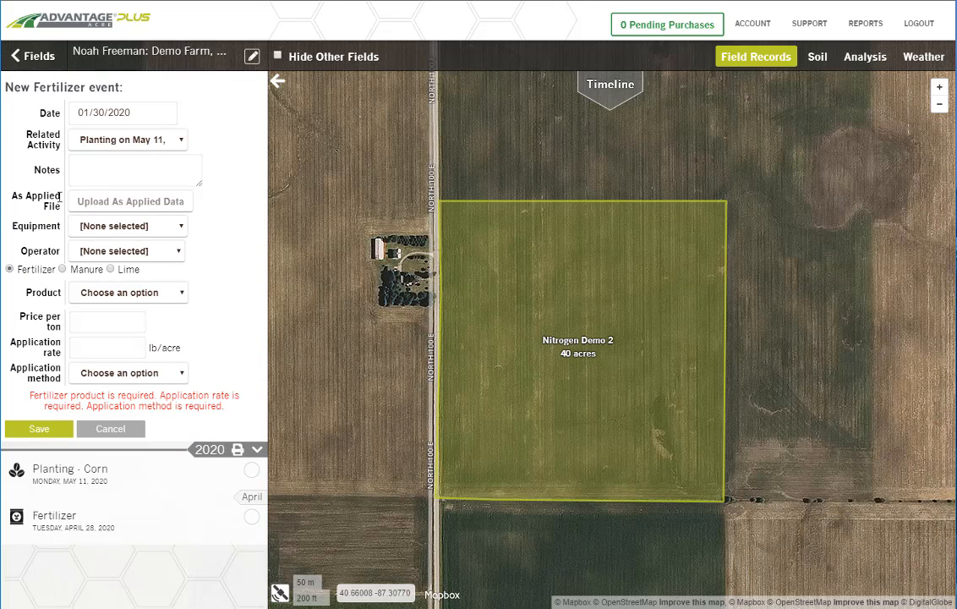
Step: Set the product to UAN28 + Ammonium phosphate (19-17-0) at 15 gal/acre with row starter 2x2 placement and save the record
{"action": "left_click", "coordinate": [129, 294]}
{"action": "scroll", "coordinate": [212, 432], "scroll_direction": "down", "scroll_amount": 5}
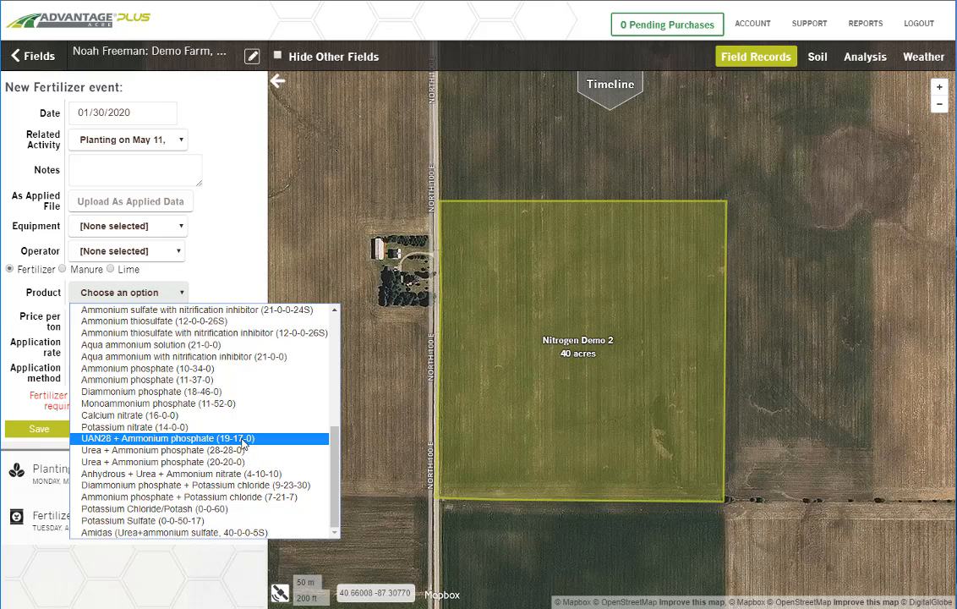
{"action": "left_click", "coordinate": [243, 441]}
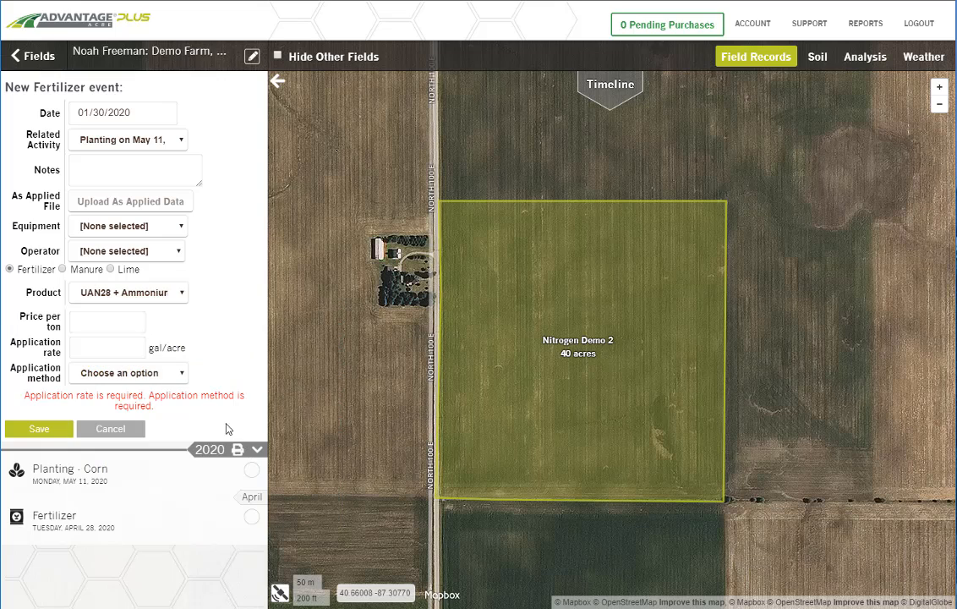
{"action": "left_click", "coordinate": [93, 364]}
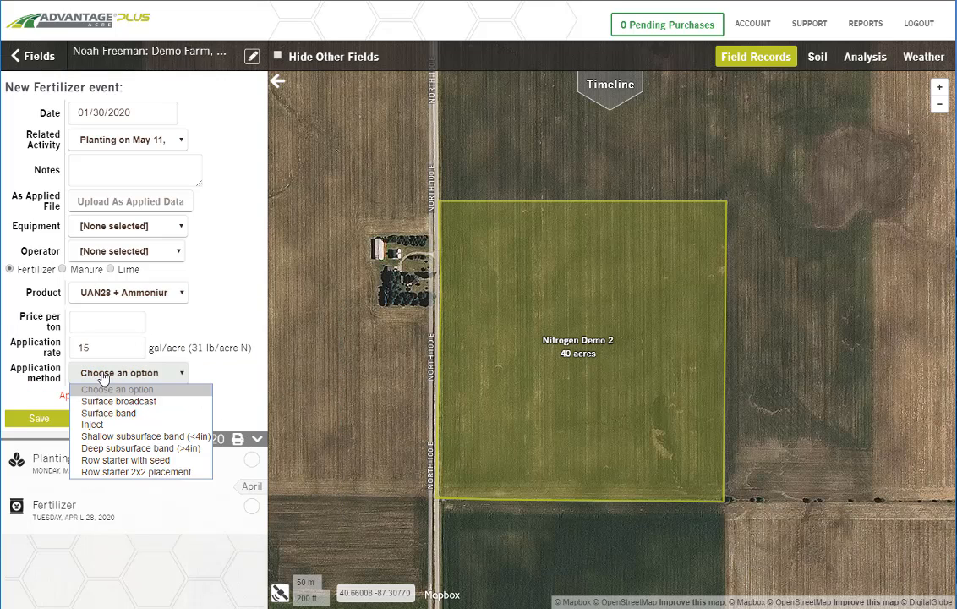
{"action": "left_click", "coordinate": [172, 472]}
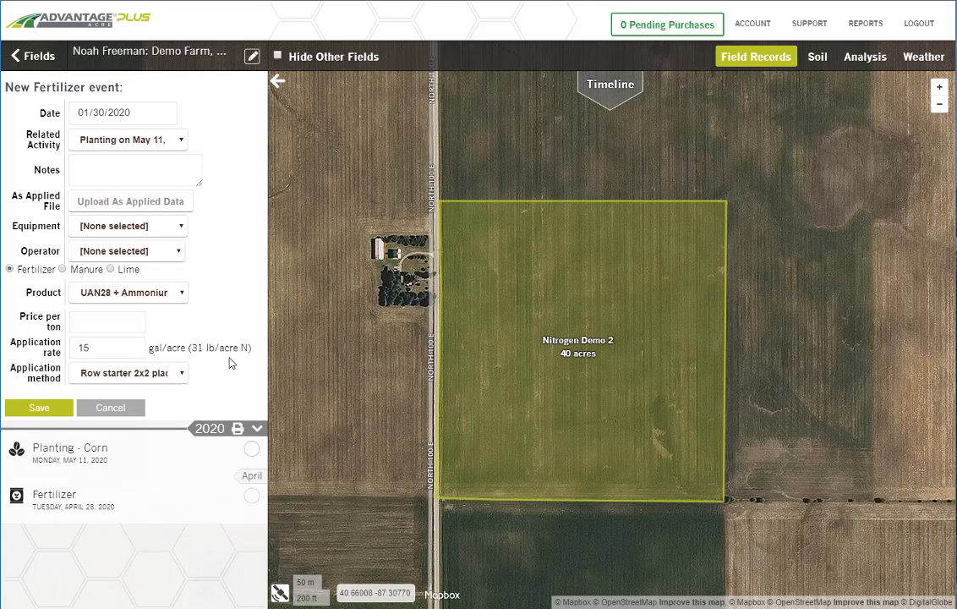
{"action": "left_click", "coordinate": [23, 409]}
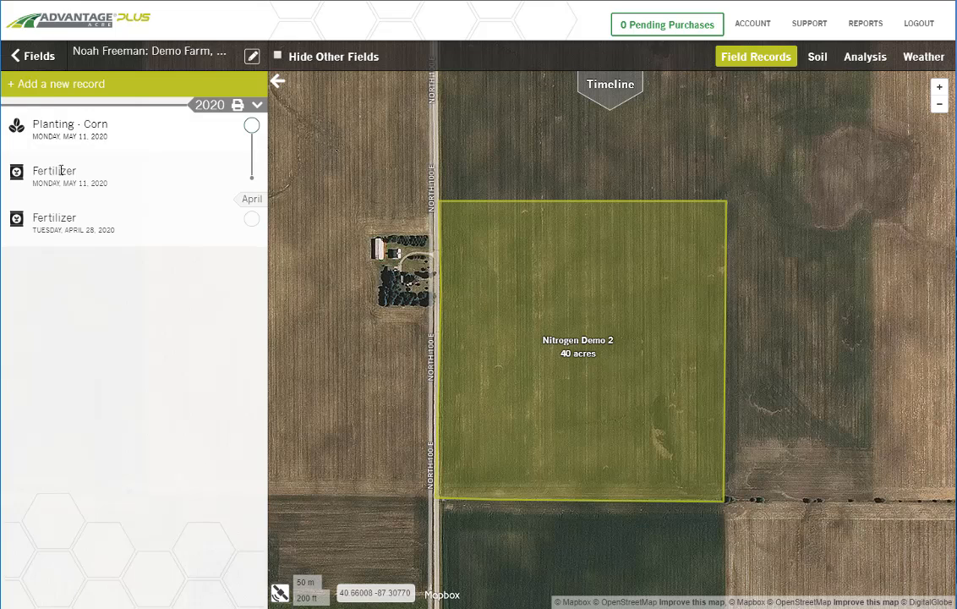
Step: Review the full details and application settings of the May 11 fertilizer record, then save it without edits
{"action": "left_click", "coordinate": [76, 173]}
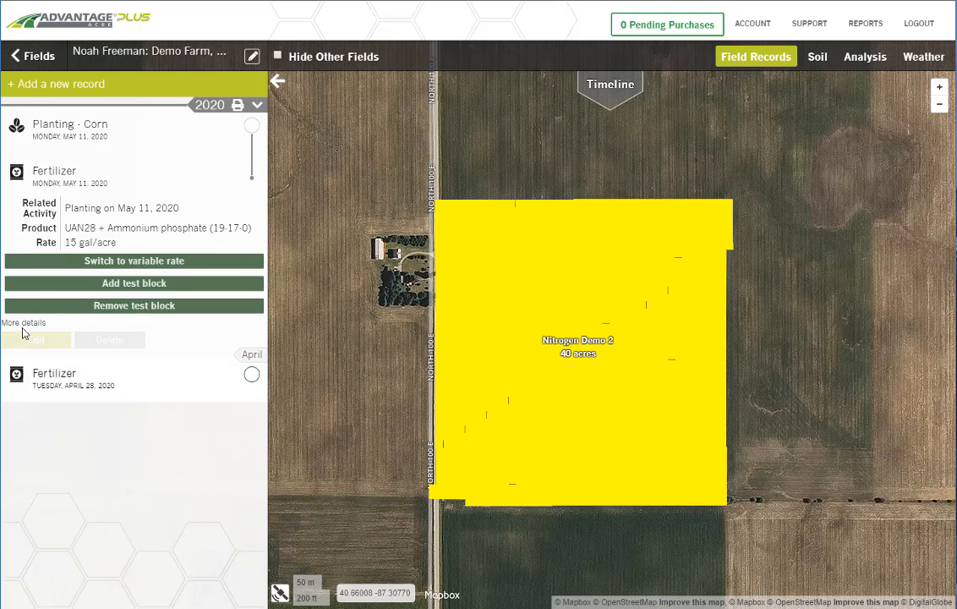
{"action": "left_click", "coordinate": [23, 323]}
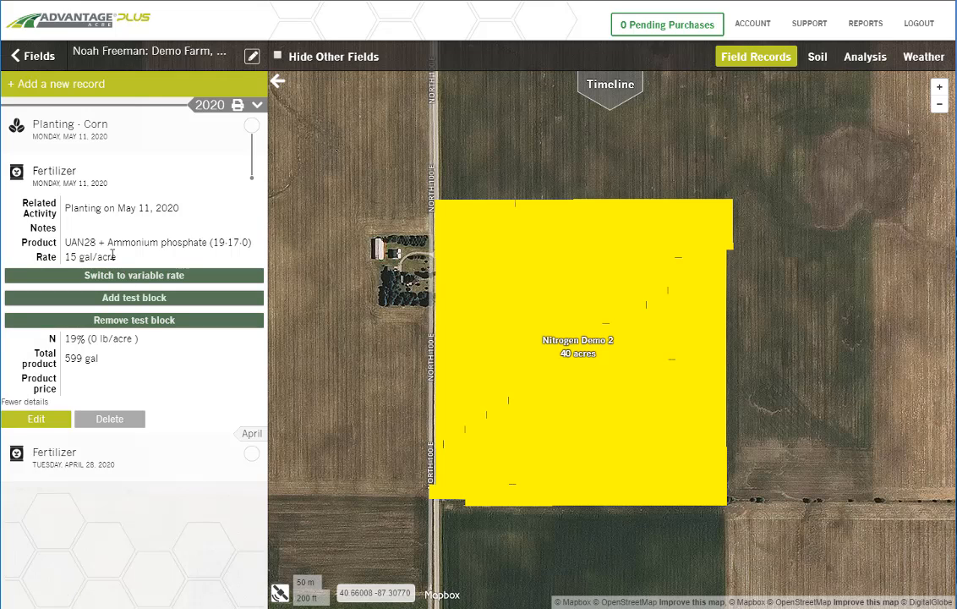
{"action": "left_click", "coordinate": [37, 421]}
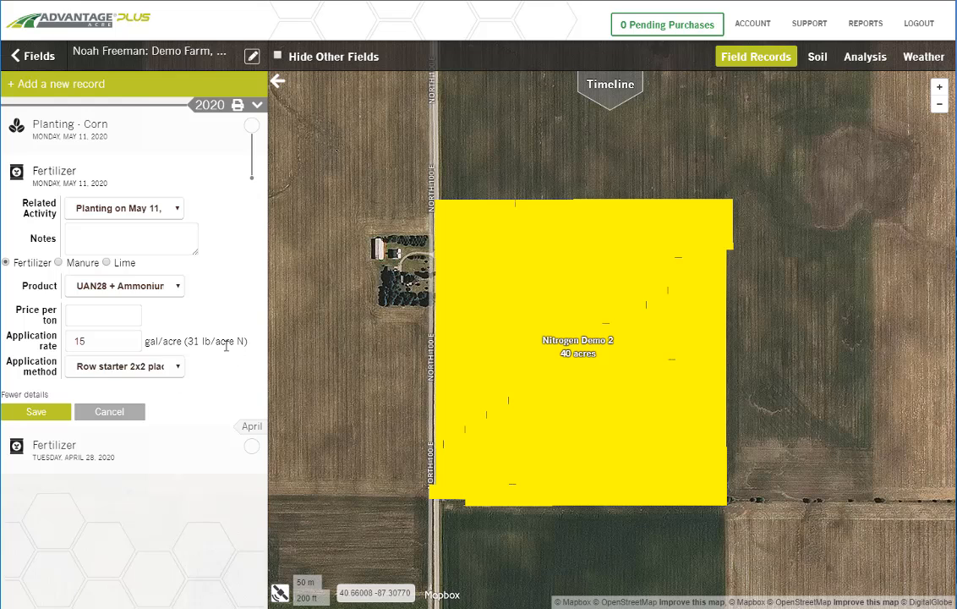
{"action": "left_click", "coordinate": [40, 412]}
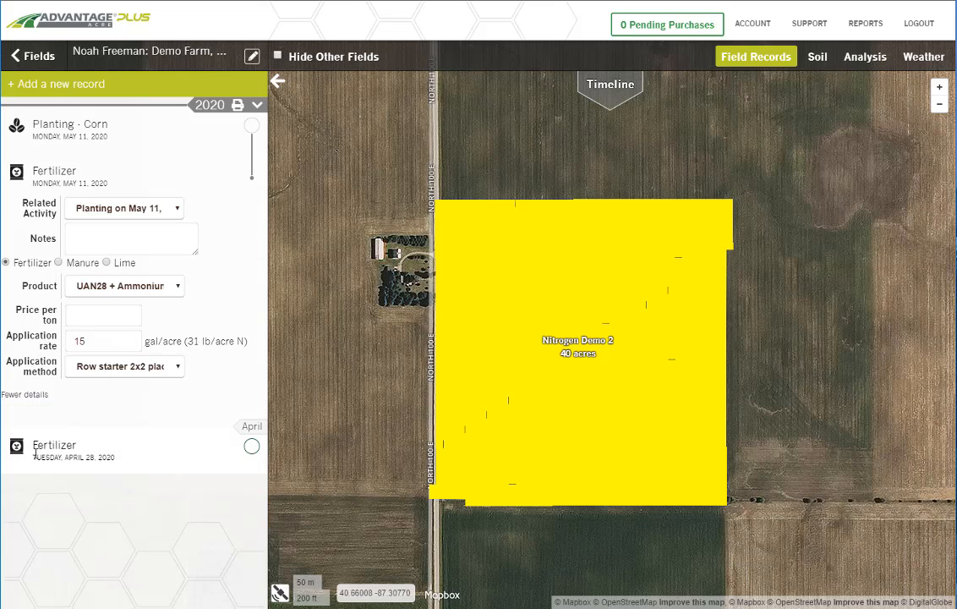
Step: Review the full details and application settings of the April 28 fertilizer record, then save it without edits
{"action": "left_click", "coordinate": [35, 446]}
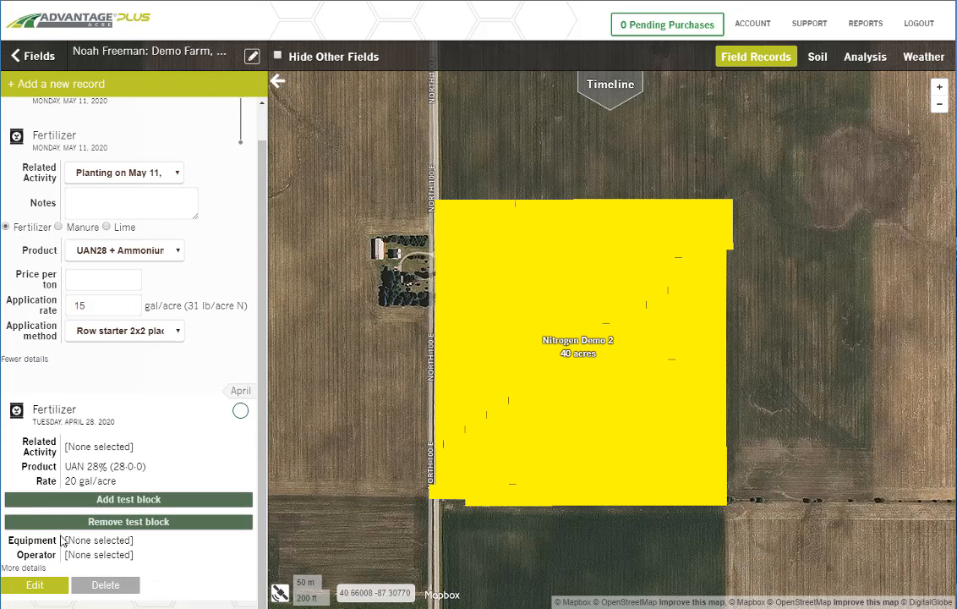
{"action": "left_click", "coordinate": [25, 568]}
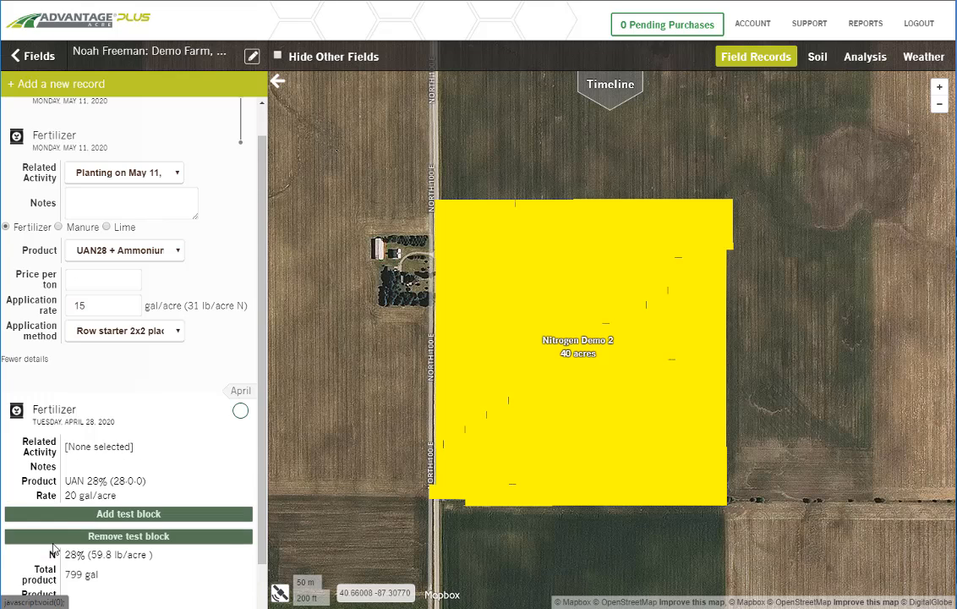
{"action": "left_click", "coordinate": [32, 587]}
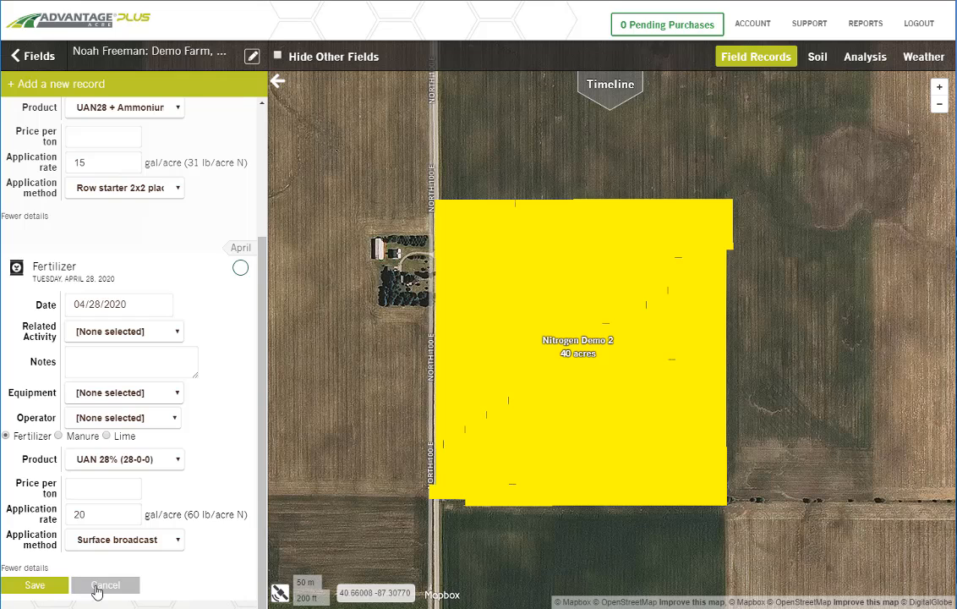
{"action": "left_click", "coordinate": [28, 586]}
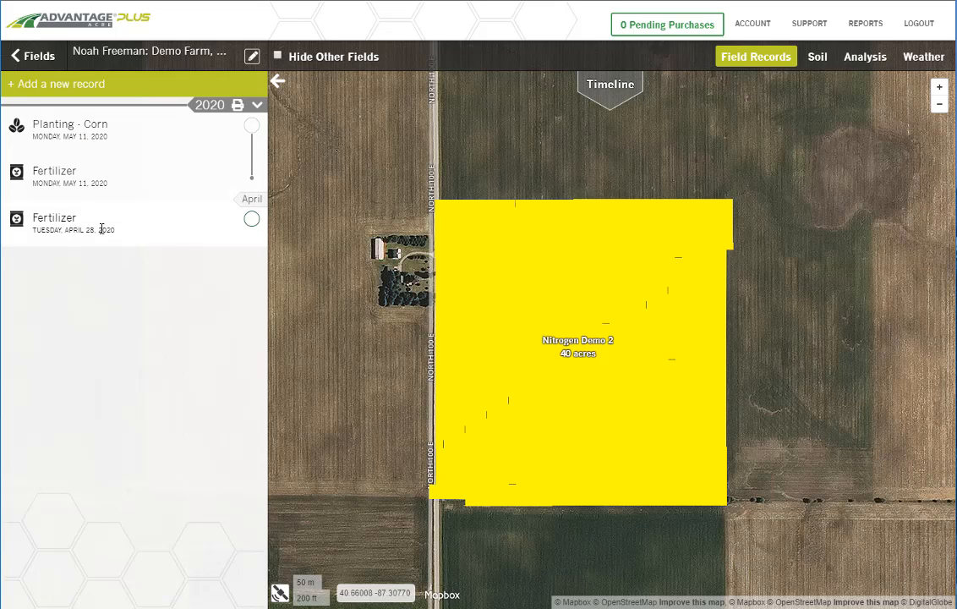
{"action": "left_click", "coordinate": [33, 95]}
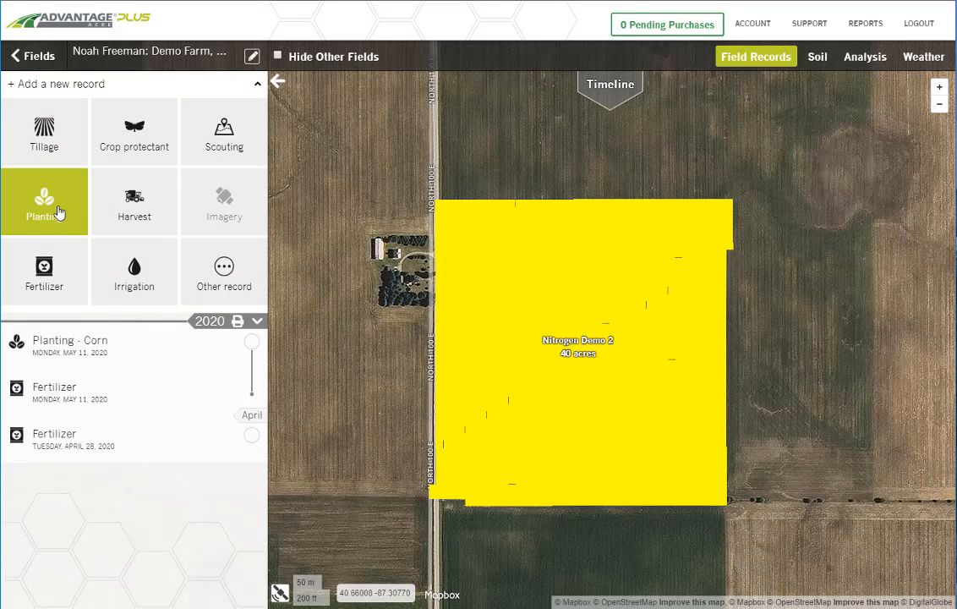
{"action": "left_click", "coordinate": [58, 213]}
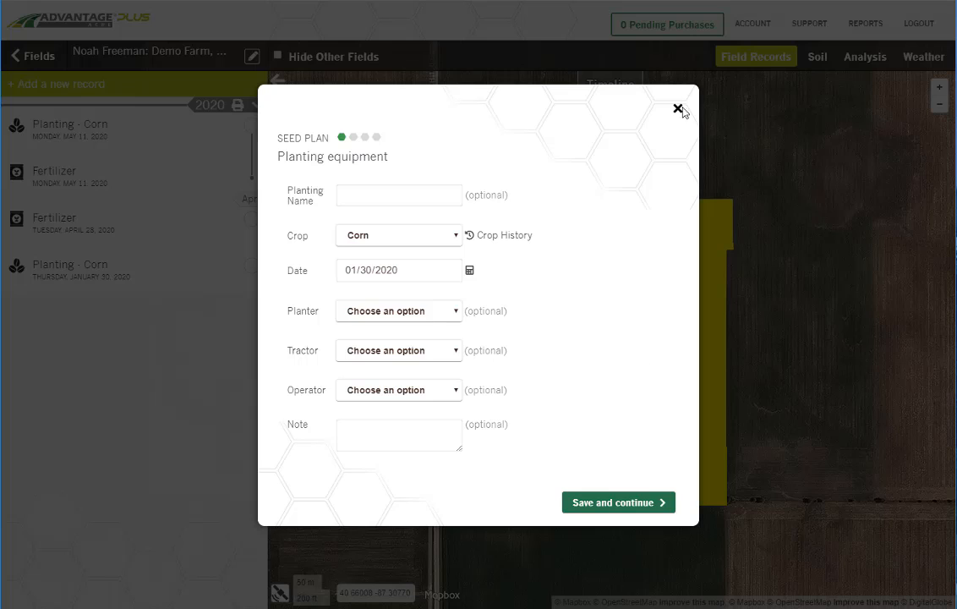
{"action": "left_click", "coordinate": [678, 108]}
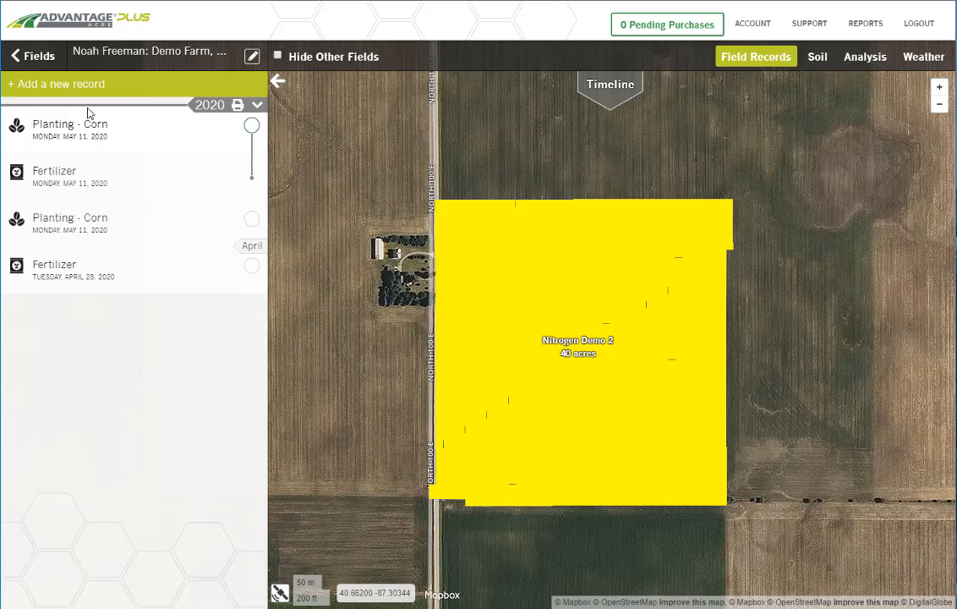
{"action": "left_click", "coordinate": [62, 124]}
{"action": "left_click", "coordinate": [57, 219]}
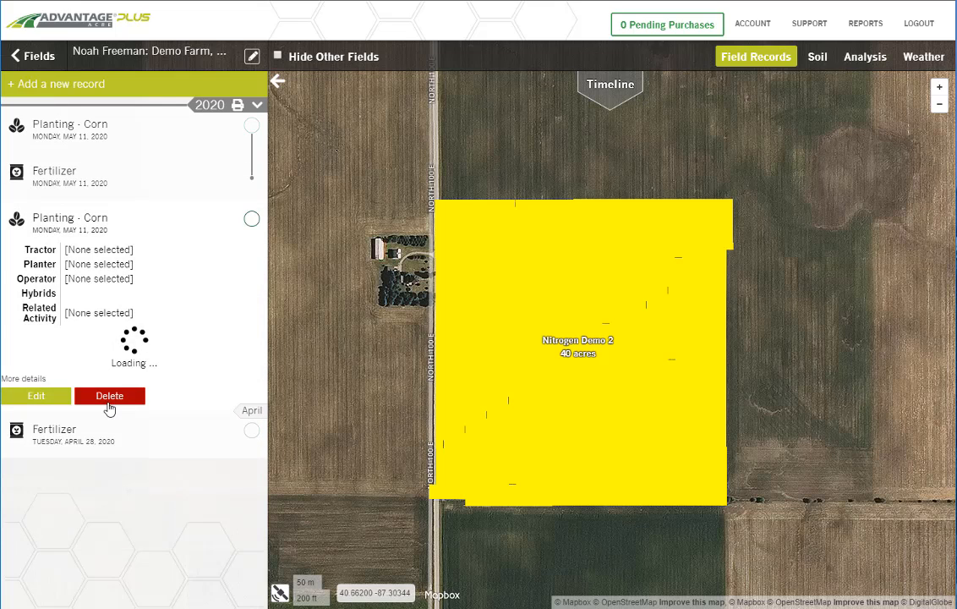
{"action": "left_click", "coordinate": [111, 397]}
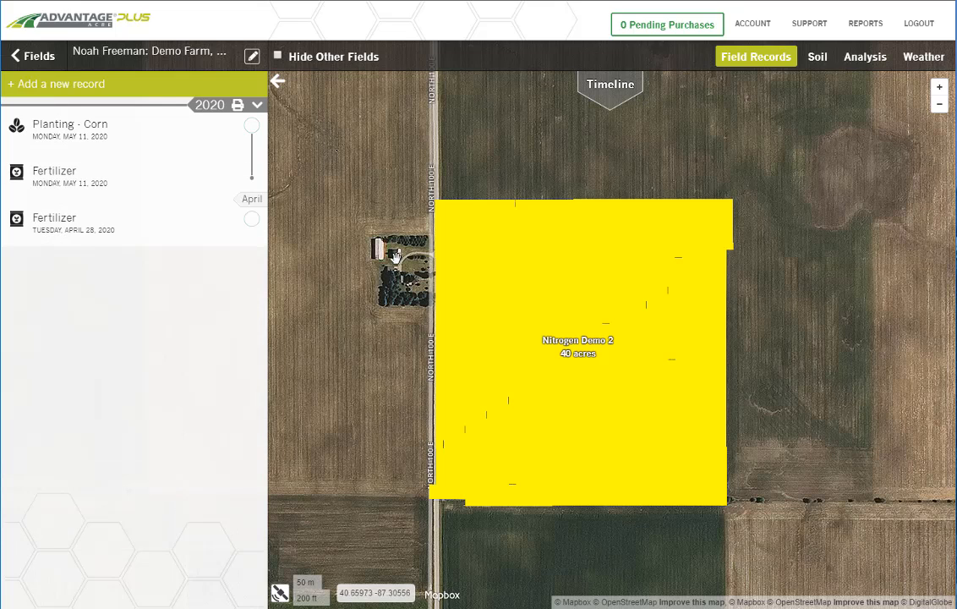
Step: Start a new fertilizer record and display the growth stages on the field timeline for the 2020 growing season
{"action": "left_click", "coordinate": [56, 94]}
{"action": "left_click", "coordinate": [35, 278]}
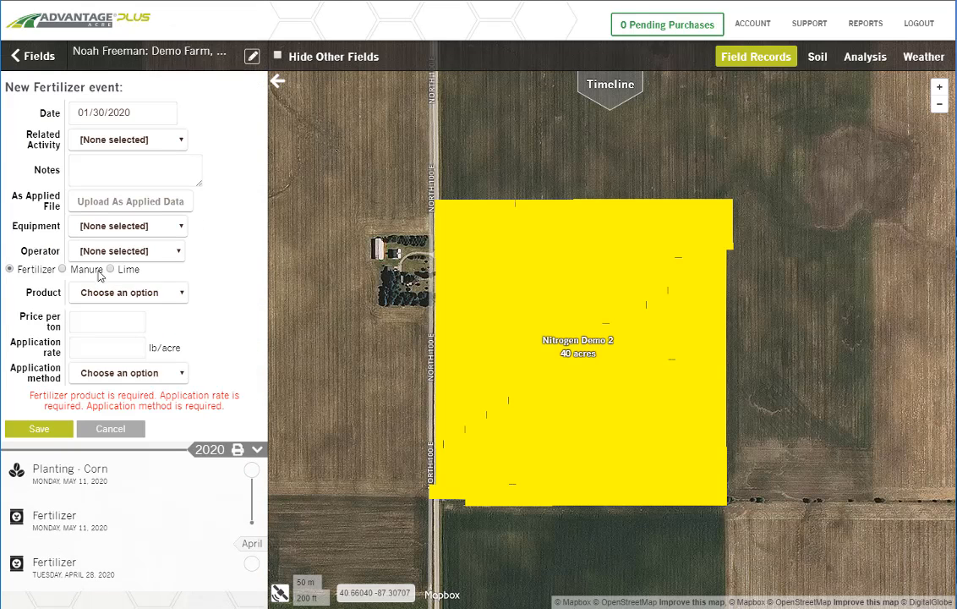
{"action": "left_click", "coordinate": [611, 85]}
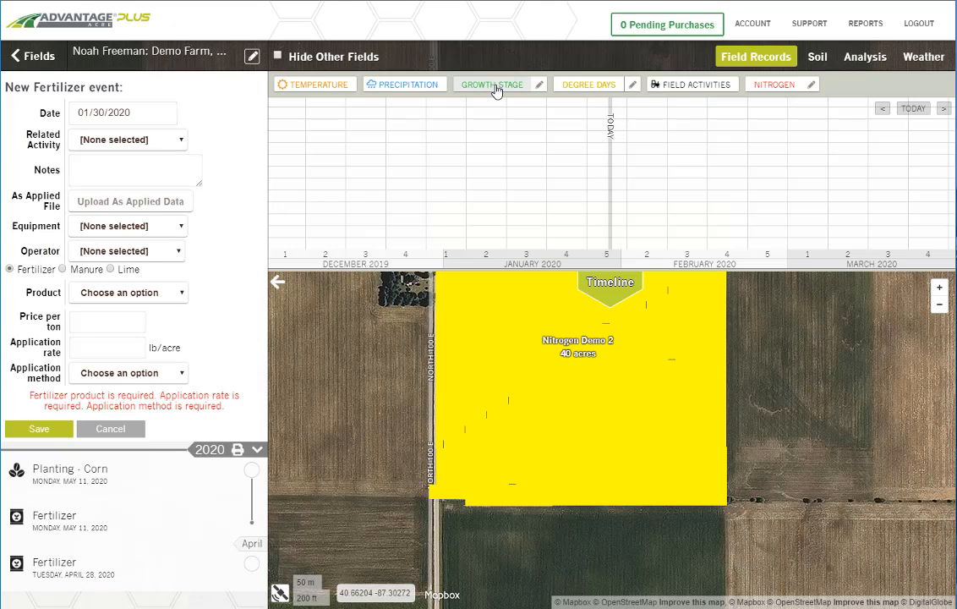
{"action": "left_click", "coordinate": [497, 88]}
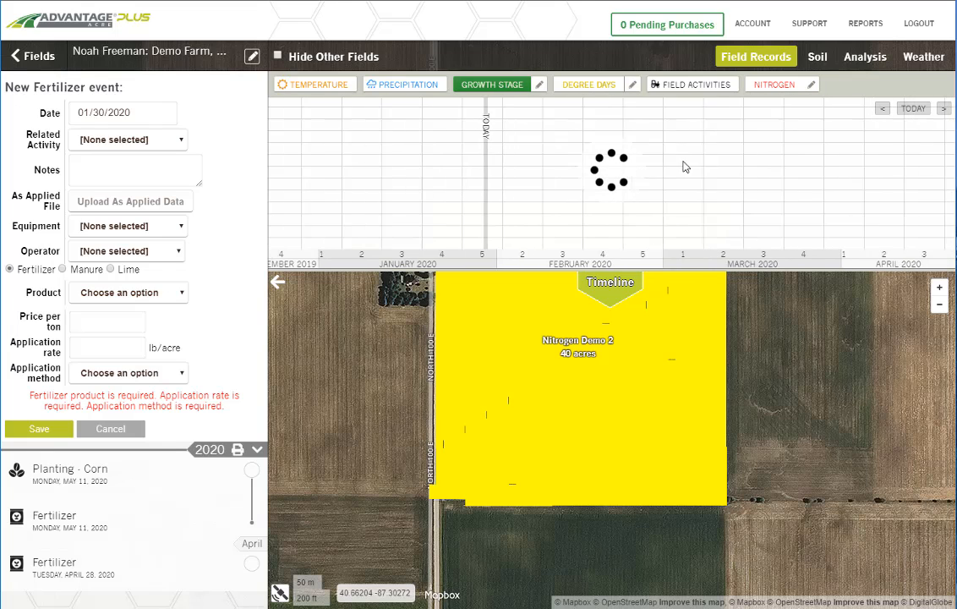
{"action": "left_click_drag", "start_coordinate": [683, 162], "coordinate": [632, 161]}
{"action": "left_click_drag", "start_coordinate": [774, 168], "coordinate": [554, 157]}
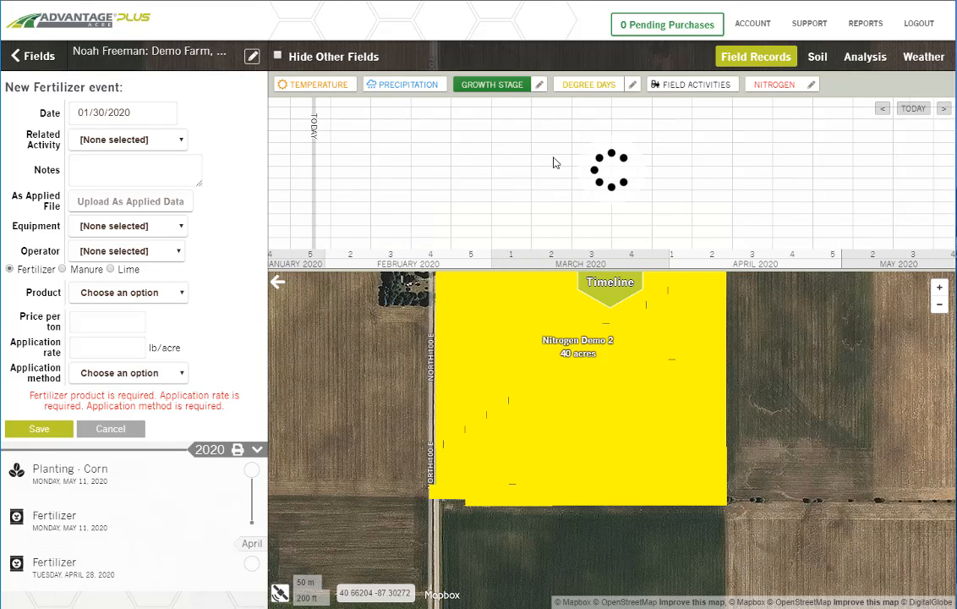
{"action": "left_click_drag", "start_coordinate": [866, 185], "coordinate": [670, 174]}
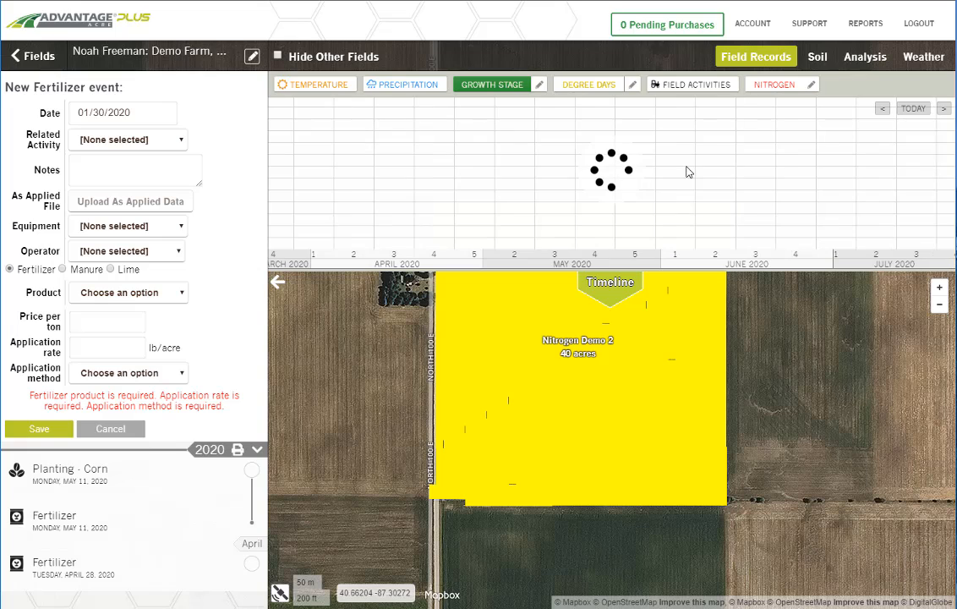
Step: Set the product to UAN 28% (28-0-0) at 40 gal/acre, applied as a shallow subsurface band (<4in)
{"action": "mouse_move", "coordinate": [165, 114]}
{"action": "left_click", "coordinate": [102, 251]}
{"action": "left_click", "coordinate": [103, 256]}
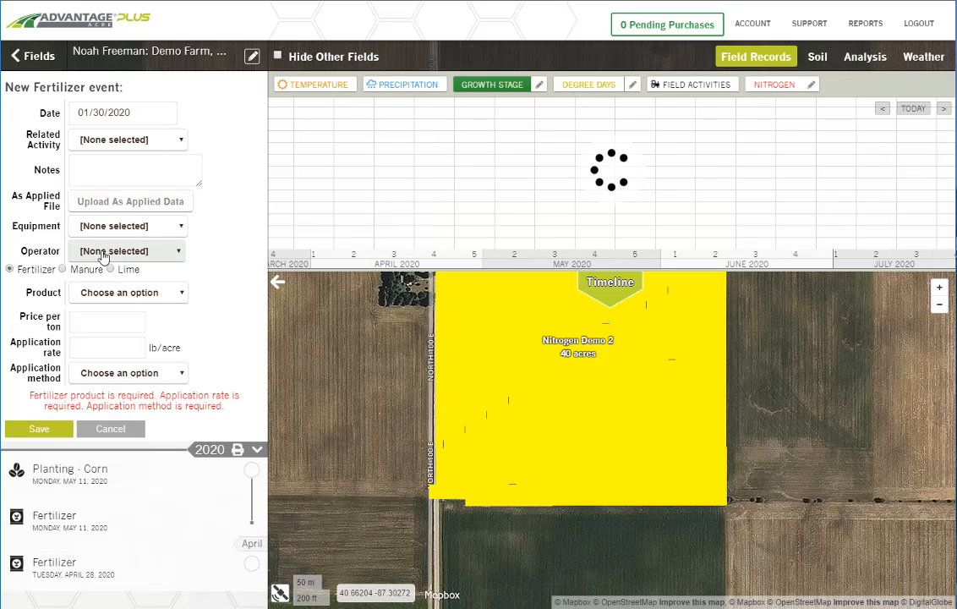
{"action": "left_click", "coordinate": [94, 291]}
{"action": "left_click", "coordinate": [102, 321]}
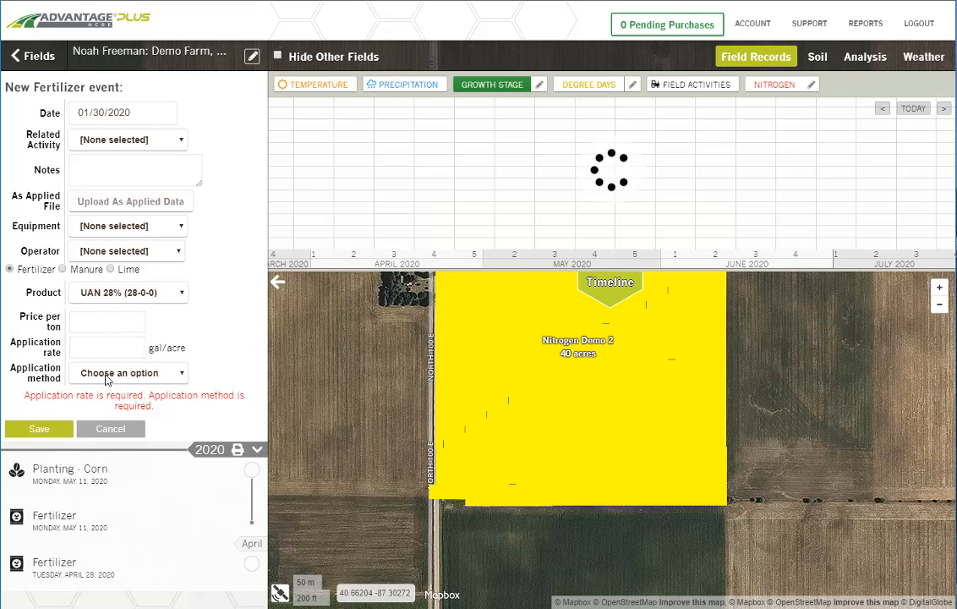
{"action": "left_click", "coordinate": [107, 378]}
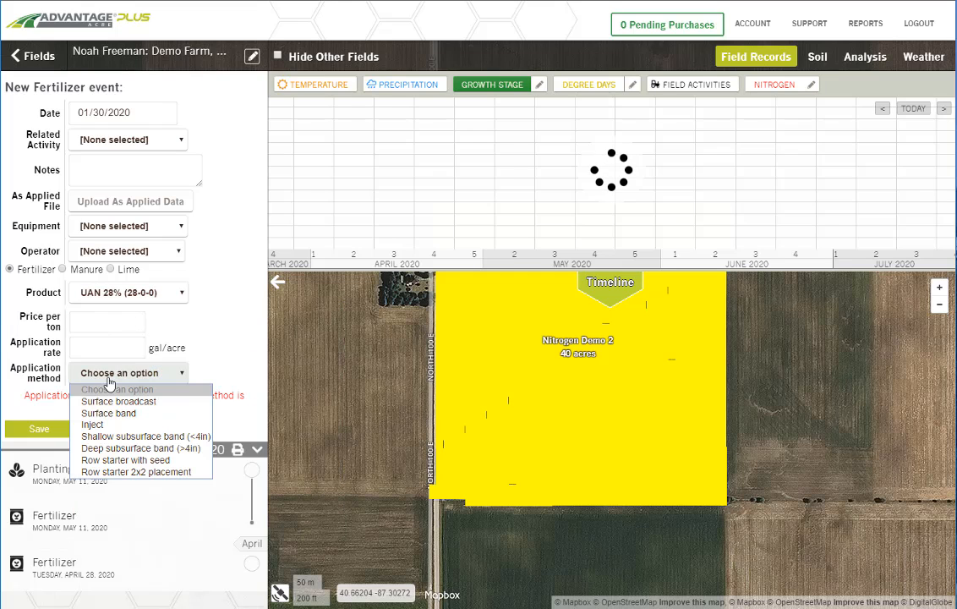
{"action": "left_click", "coordinate": [151, 439]}
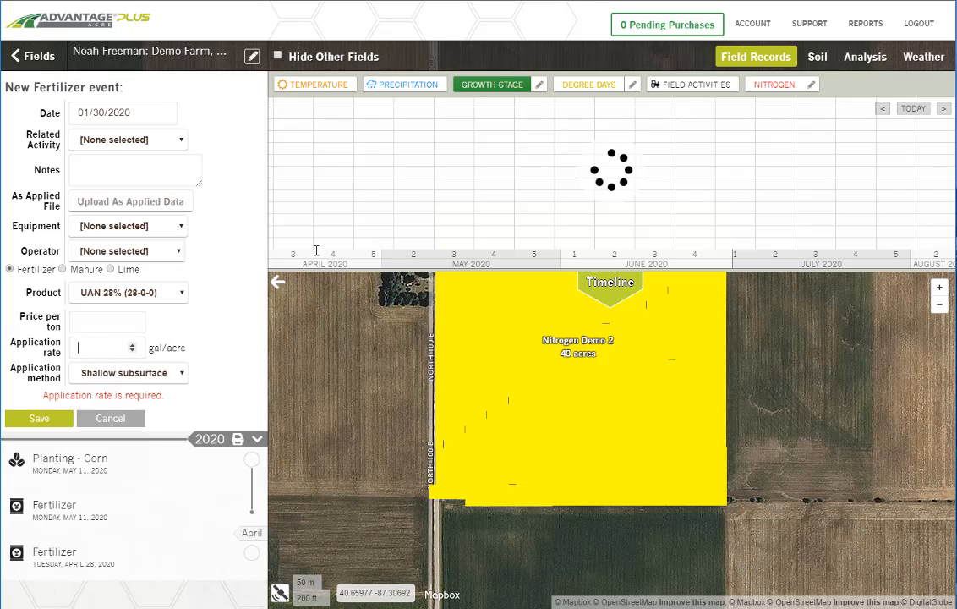
{"action": "left_click_drag", "start_coordinate": [398, 136], "coordinate": [680, 139]}
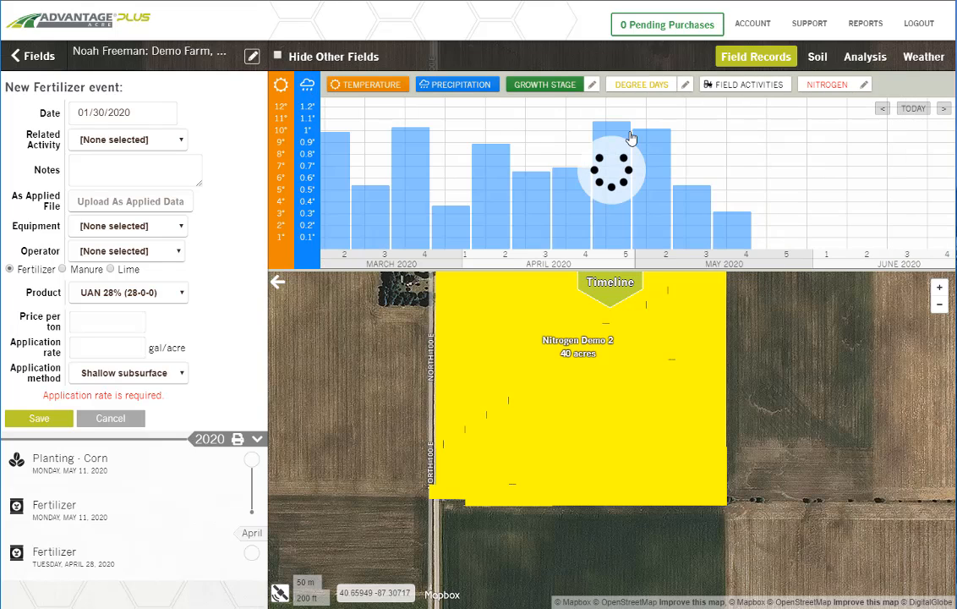
{"action": "left_click_drag", "start_coordinate": [723, 148], "coordinate": [598, 186]}
{"action": "left_click", "coordinate": [100, 347]}
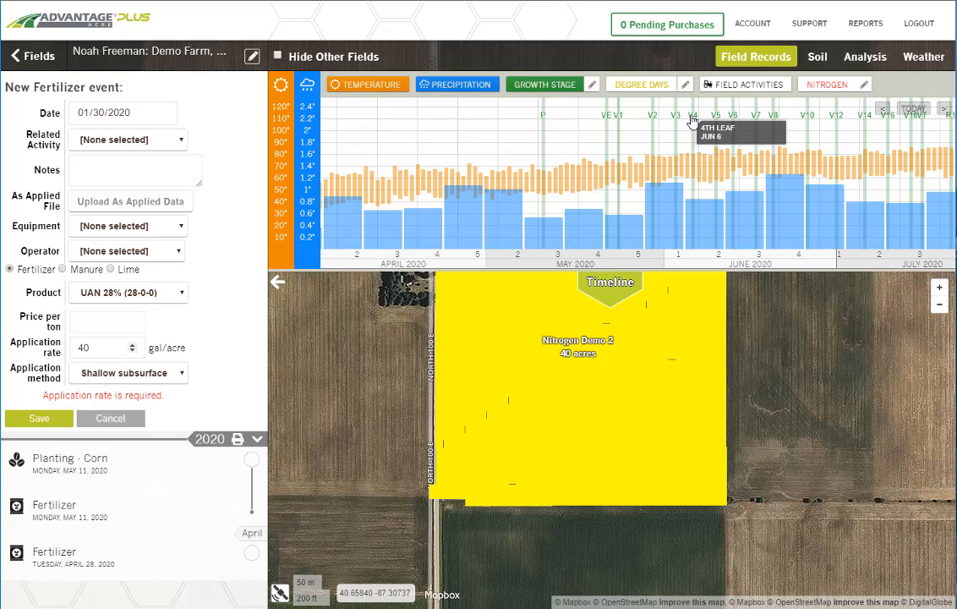
Step: Date the fertilizer record June 6, 2020, matching the 4th leaf growth stage, and save it
{"action": "left_click", "coordinate": [164, 114]}
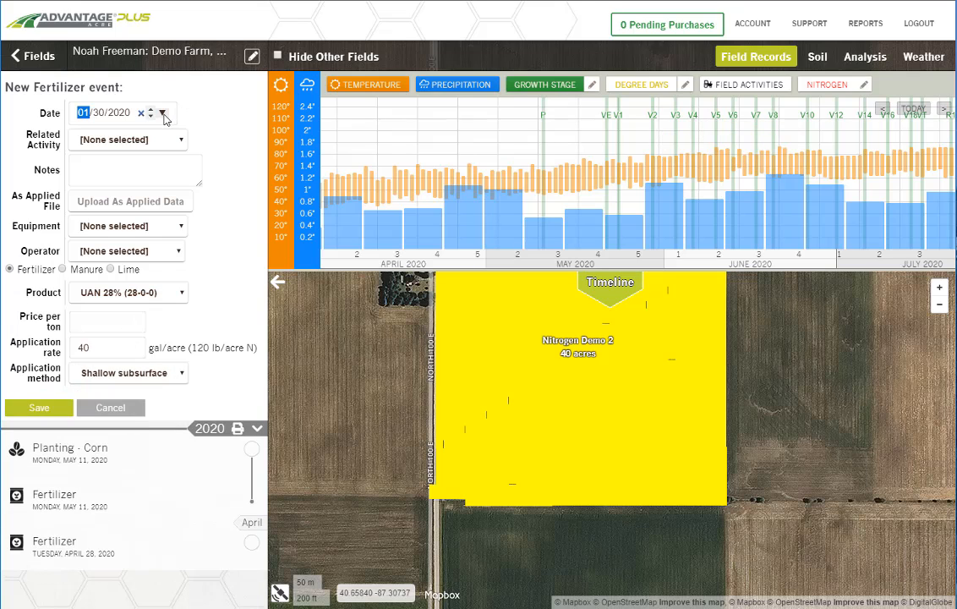
{"action": "left_click", "coordinate": [225, 142]}
{"action": "left_click", "coordinate": [225, 142]}
{"action": "left_click", "coordinate": [225, 142]}
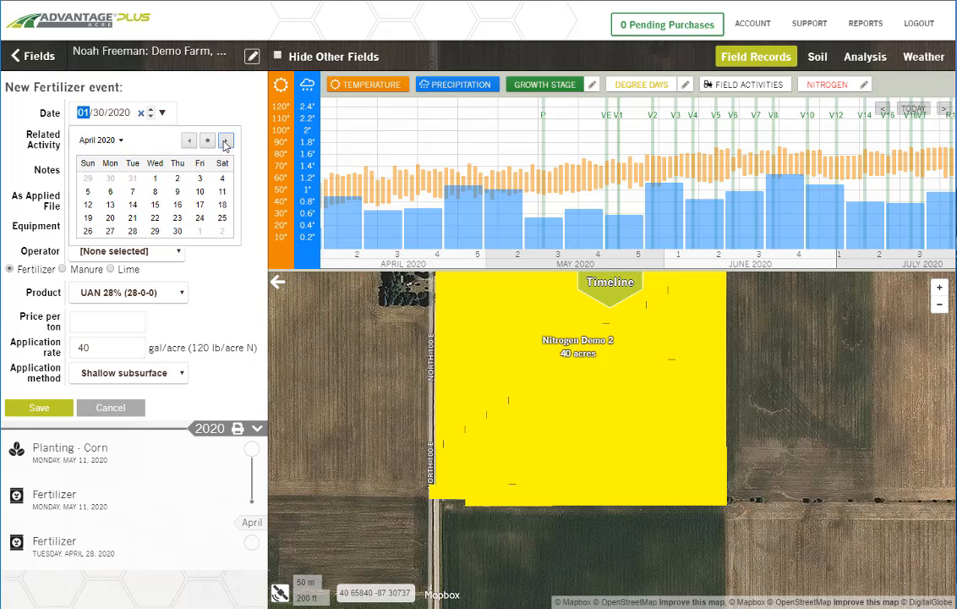
{"action": "left_click", "coordinate": [224, 142]}
{"action": "left_click", "coordinate": [225, 142]}
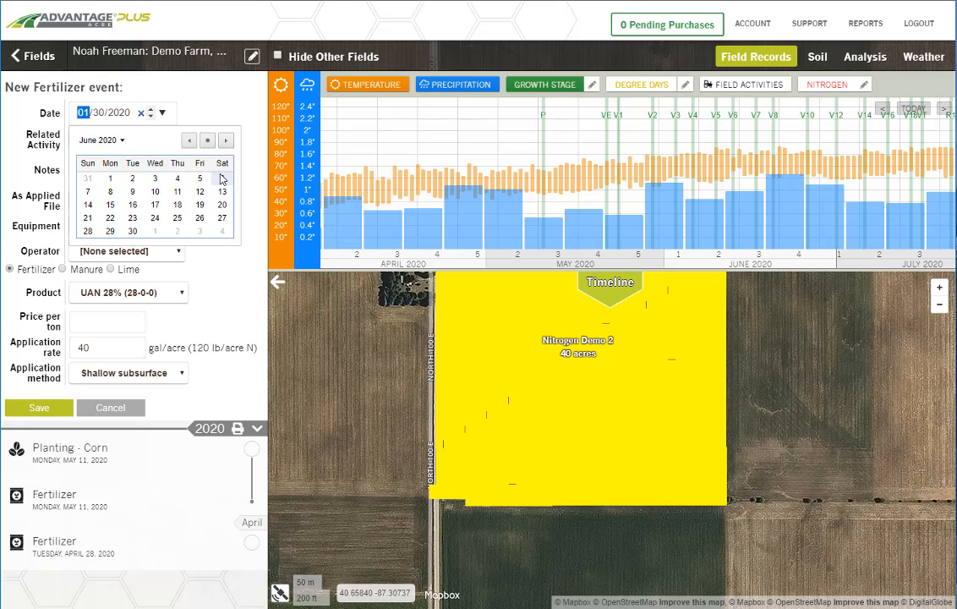
{"action": "left_click", "coordinate": [221, 178]}
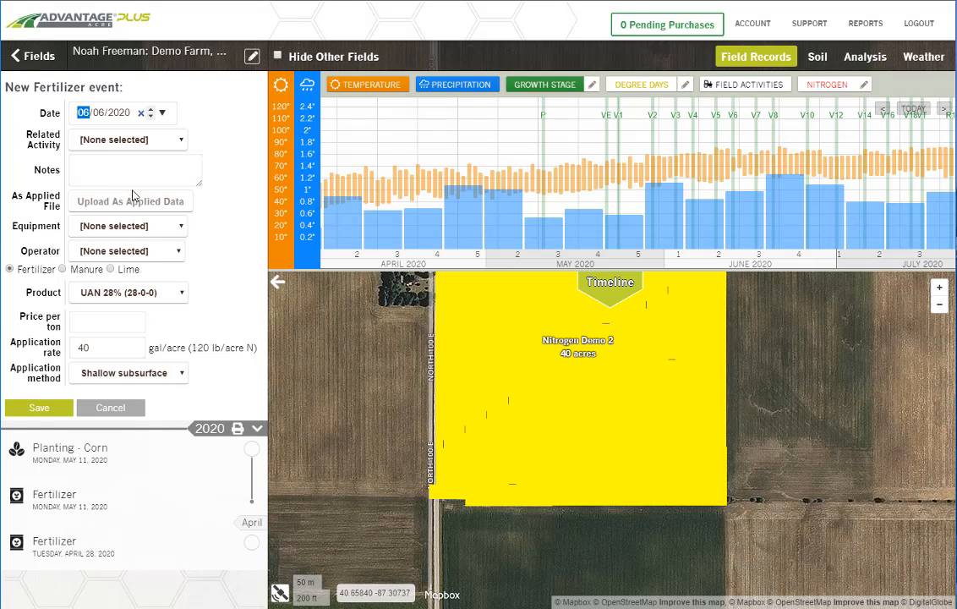
{"action": "left_click", "coordinate": [632, 288]}
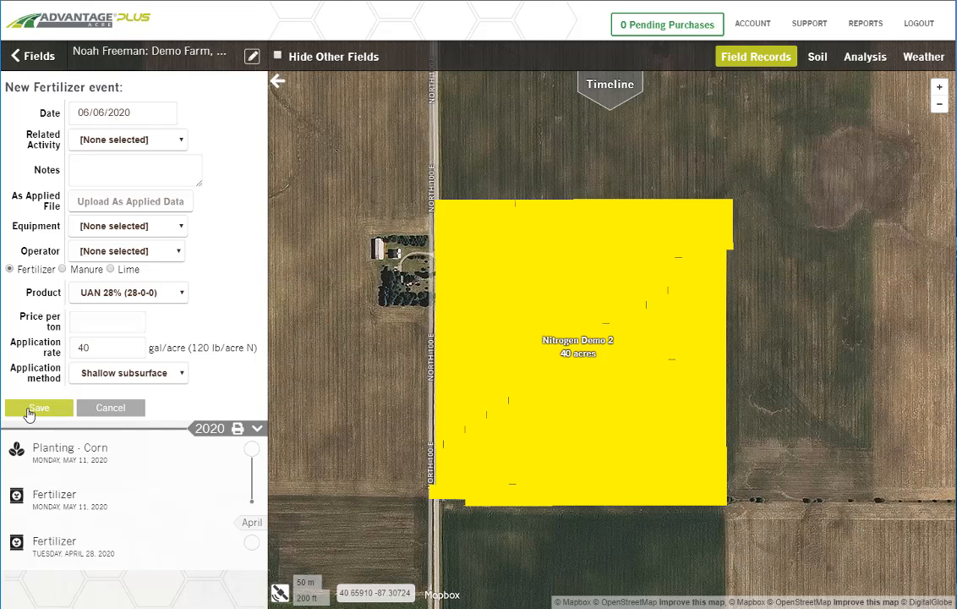
{"action": "left_click", "coordinate": [44, 397]}
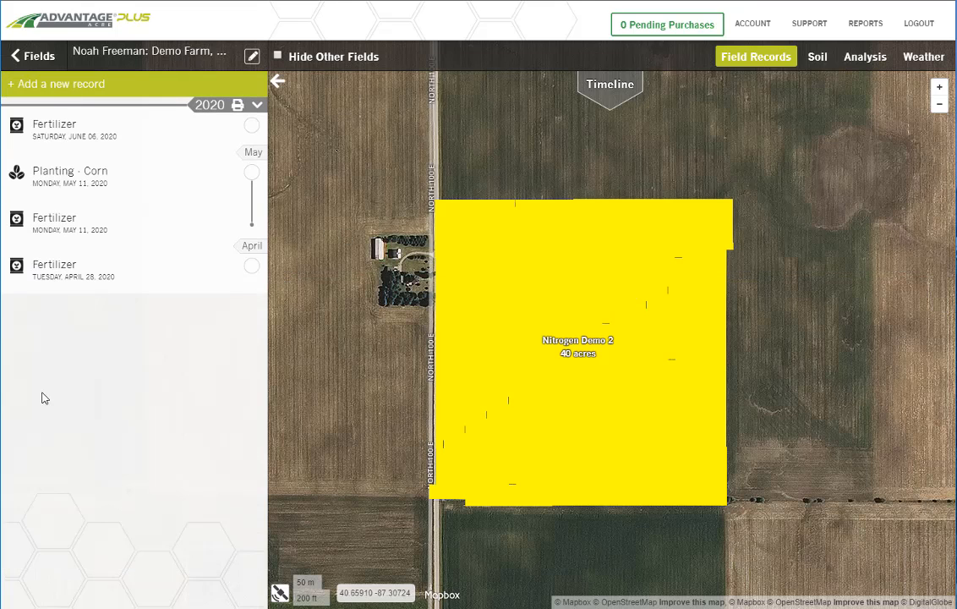
Step: Update the soil nitrogen predictions for the field and view the map of nitrogen available at R6
{"action": "left_click", "coordinate": [815, 56]}
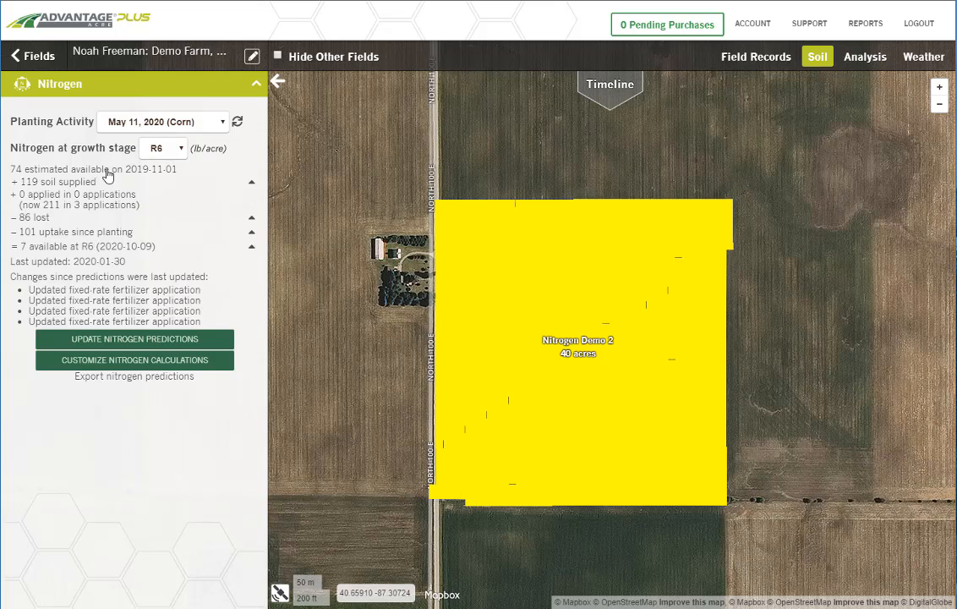
{"action": "left_click", "coordinate": [128, 338]}
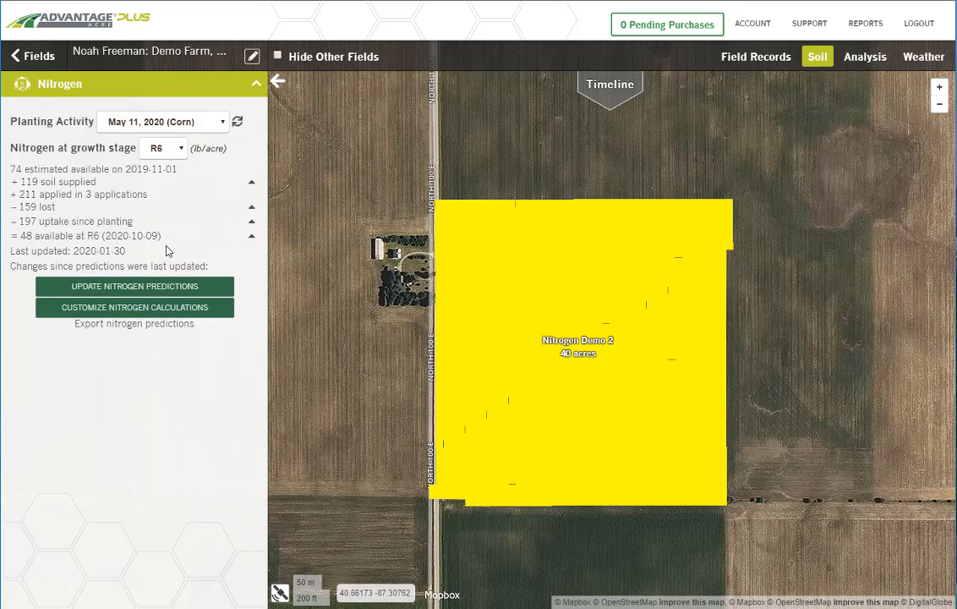
{"action": "mouse_move", "coordinate": [455, 235]}
{"action": "left_click", "coordinate": [251, 239]}
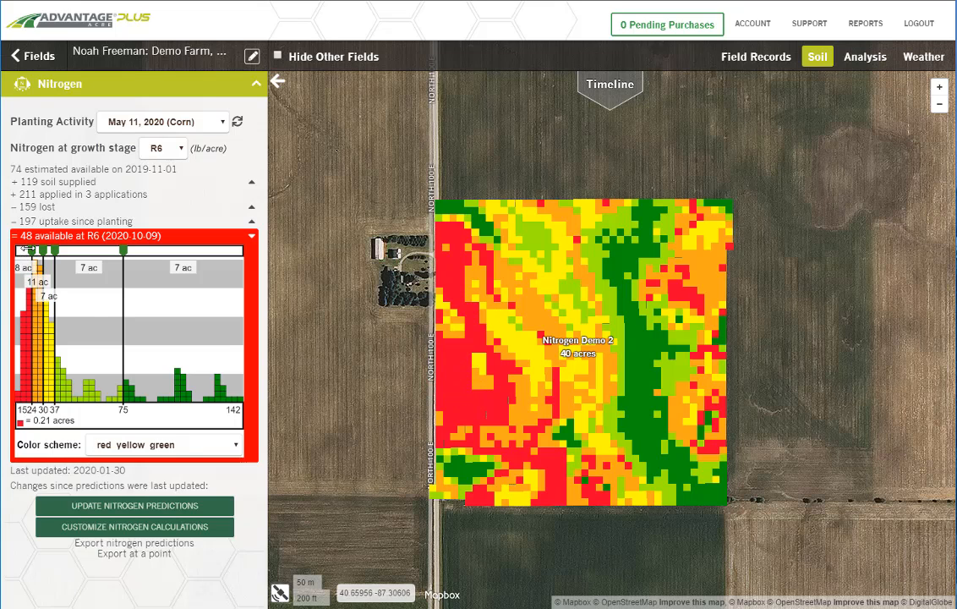
{"action": "left_click", "coordinate": [252, 237]}
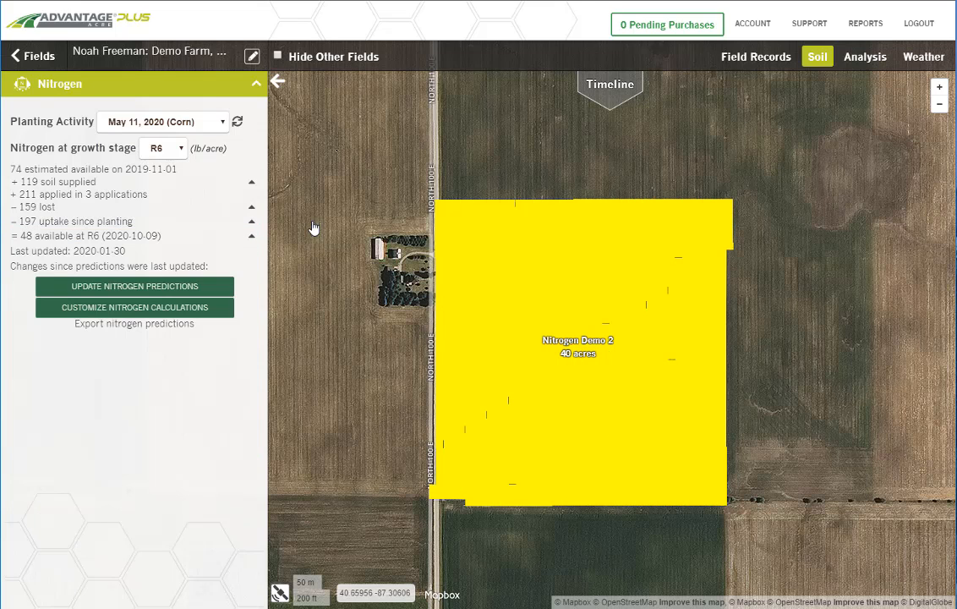
Step: Open the June 6 fertilizer record, switch it to variable rate, and inspect the rate map
{"action": "left_click", "coordinate": [744, 58]}
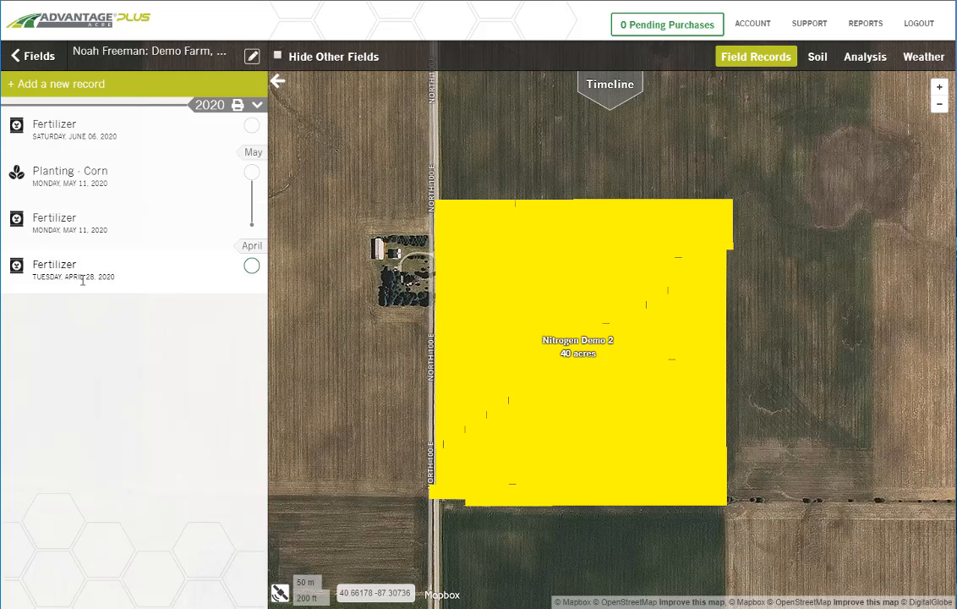
{"action": "left_click", "coordinate": [82, 132]}
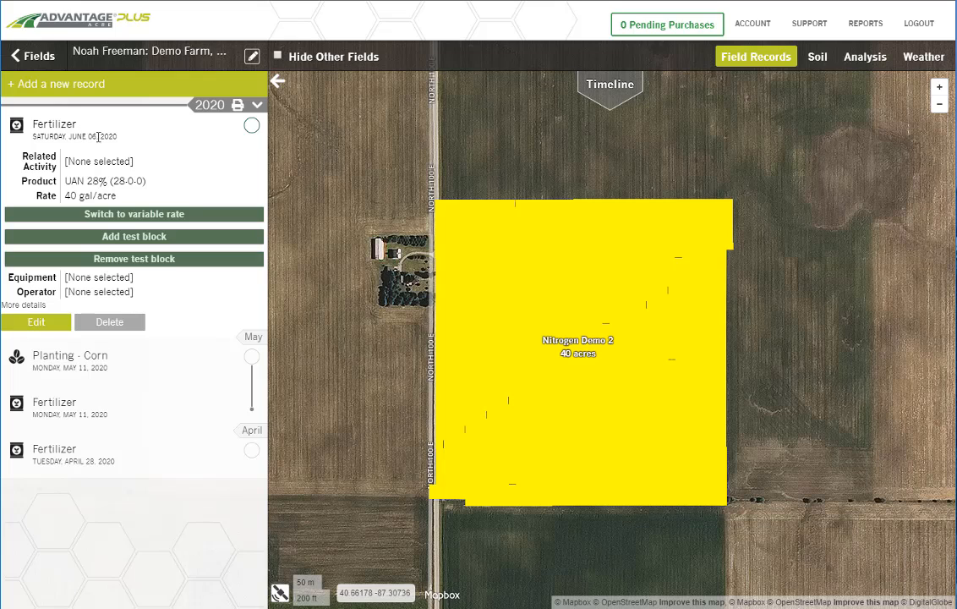
{"action": "left_click", "coordinate": [126, 217]}
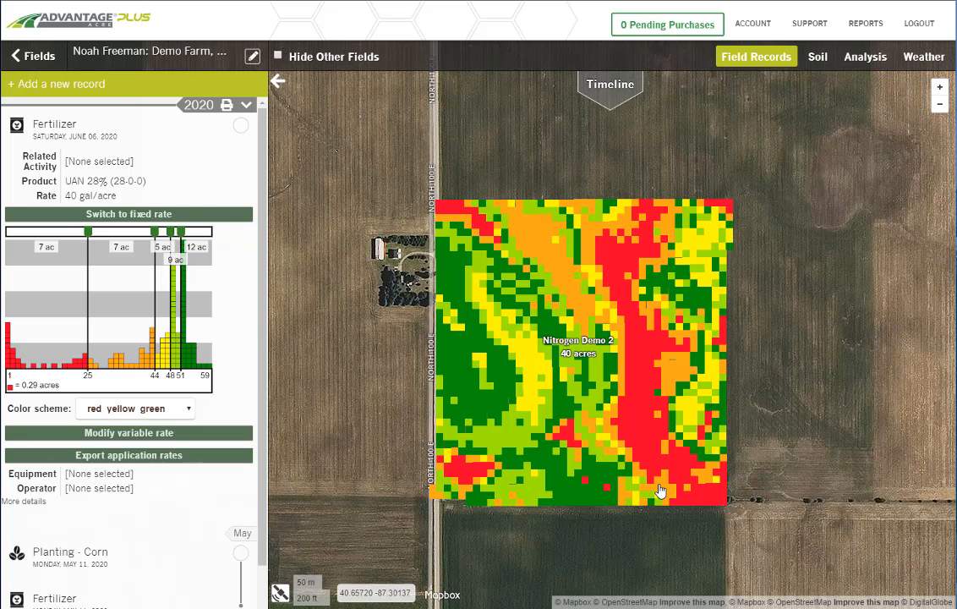
{"action": "mouse_move", "coordinate": [634, 363]}
{"action": "mouse_move", "coordinate": [454, 349]}
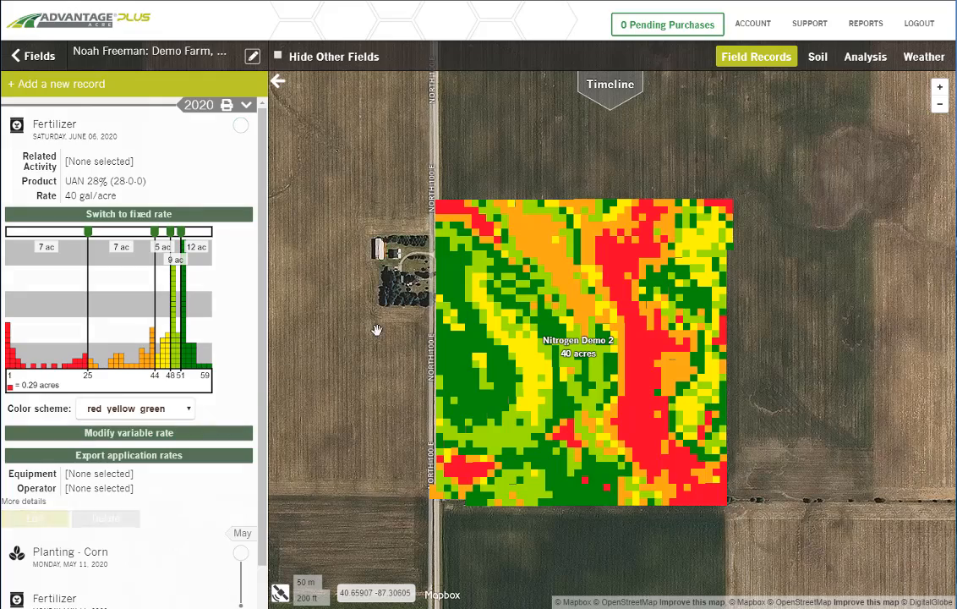
Step: Modify the variable rate by painting a rate of 7 along the low-rate strip in the field's eastern half with a 184-foot brush
{"action": "left_click_drag", "start_coordinate": [377, 330], "coordinate": [519, 319]}
{"action": "left_click", "coordinate": [96, 433]}
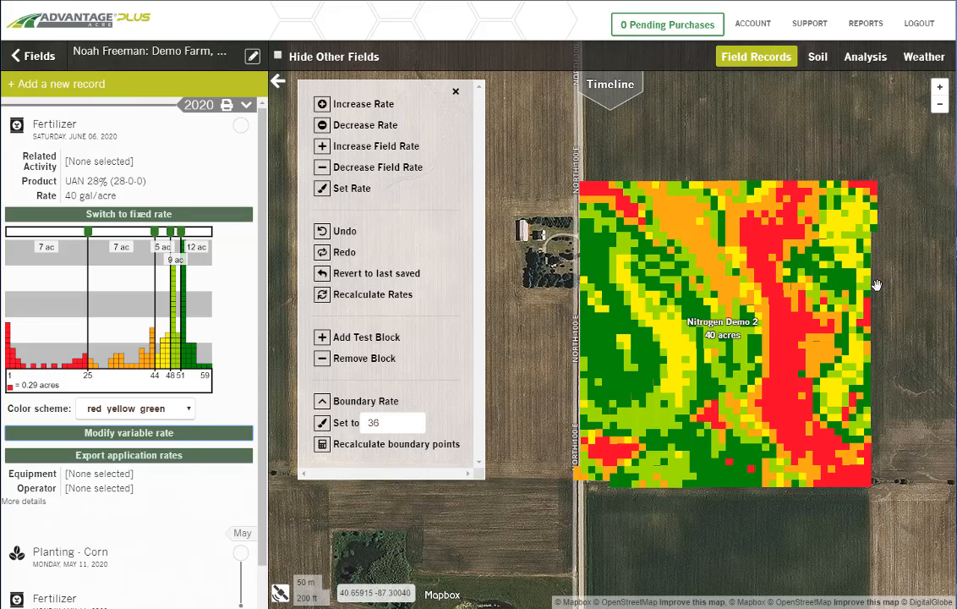
{"action": "mouse_move", "coordinate": [856, 241]}
{"action": "mouse_move", "coordinate": [787, 482]}
{"action": "left_click", "coordinate": [321, 190]}
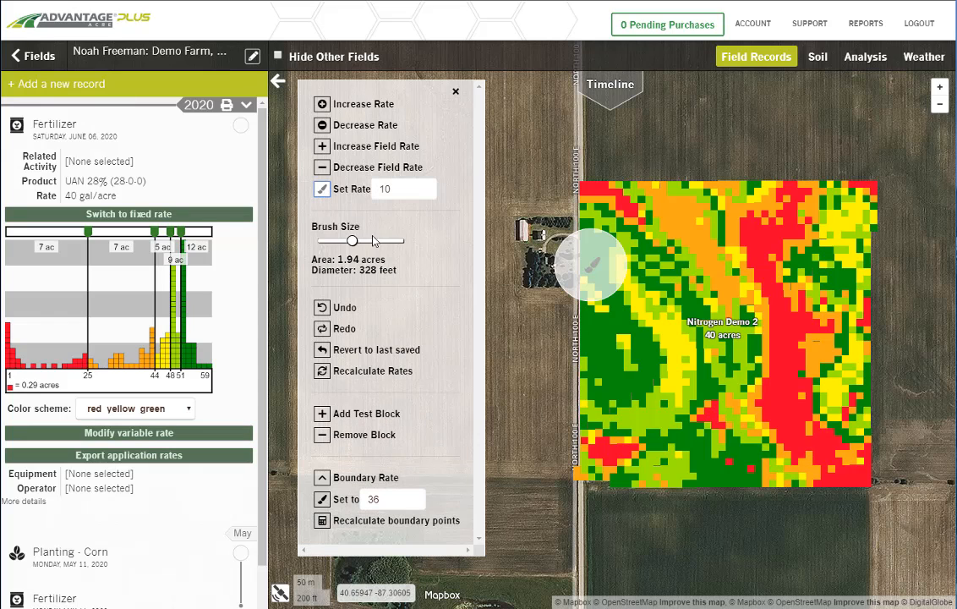
{"action": "left_click", "coordinate": [322, 191]}
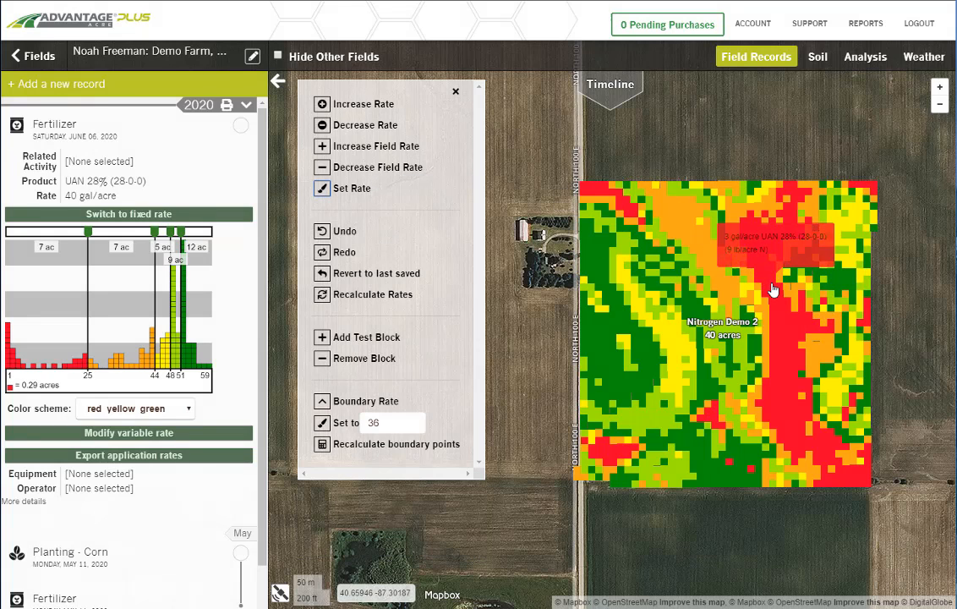
{"action": "left_click", "coordinate": [322, 188]}
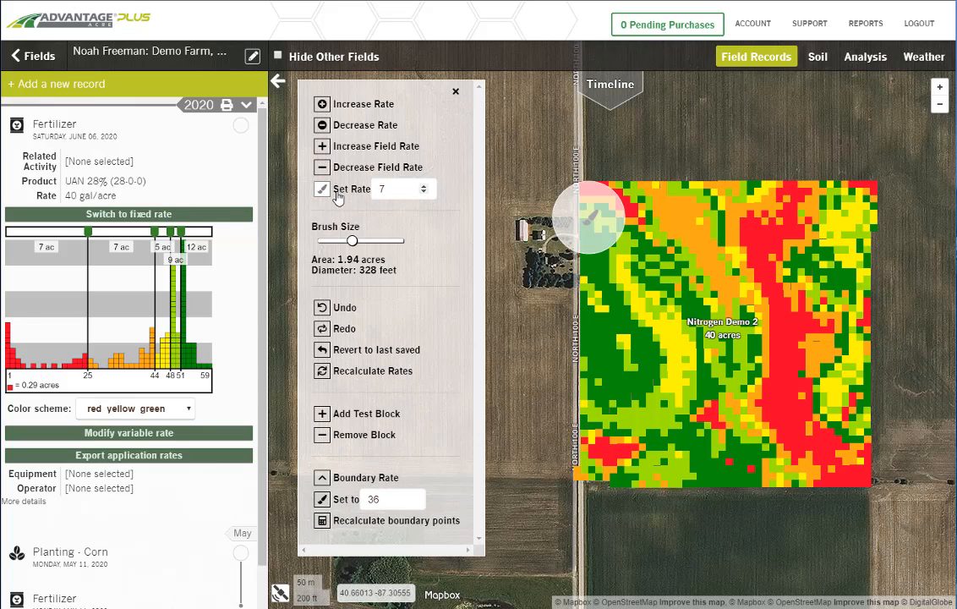
{"action": "left_click_drag", "start_coordinate": [352, 241], "coordinate": [336, 241]}
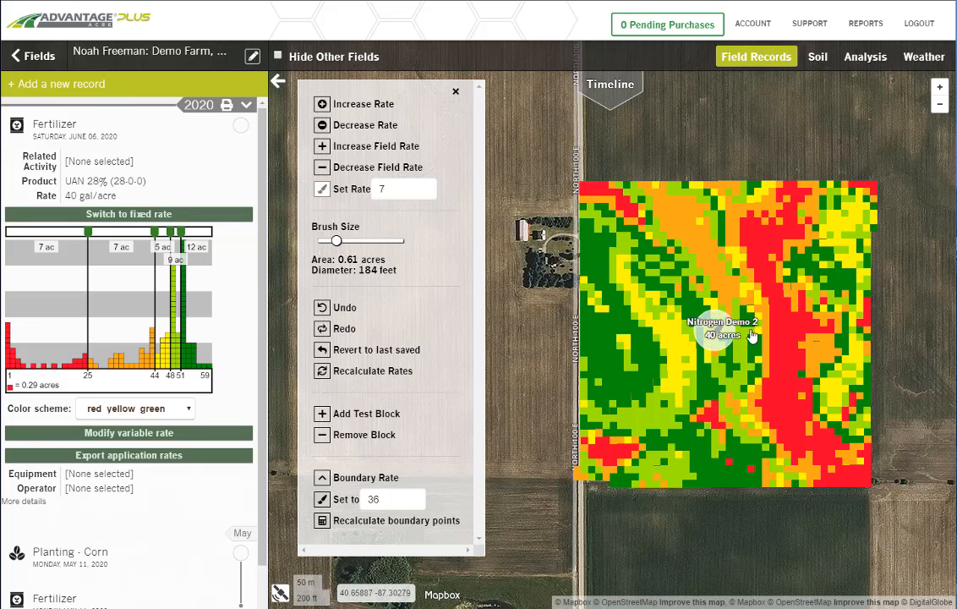
{"action": "mouse_move", "coordinate": [753, 336]}
{"action": "left_mouse_down"}
{"action": "mouse_move", "coordinate": [778, 332]}
{"action": "mouse_move", "coordinate": [765, 282]}
{"action": "mouse_move", "coordinate": [791, 207]}
{"action": "mouse_move", "coordinate": [751, 269]}
{"action": "mouse_move", "coordinate": [785, 338]}
{"action": "mouse_move", "coordinate": [791, 417]}
{"action": "mouse_move", "coordinate": [853, 481]}
{"action": "left_mouse_up"}
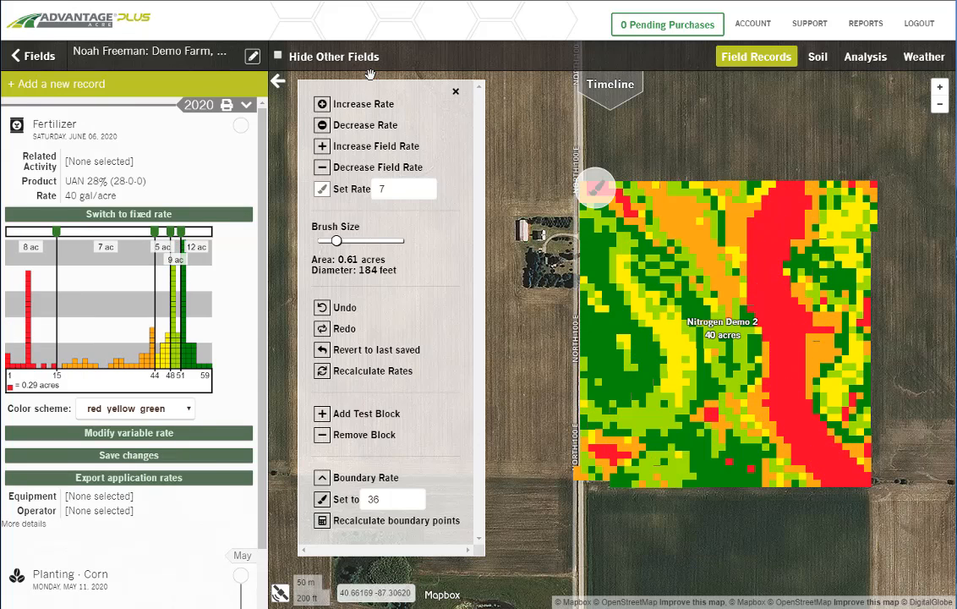
Step: Repaint the same low-rate strip with a set rate of 10 and finish painting
{"action": "left_click", "coordinate": [327, 192]}
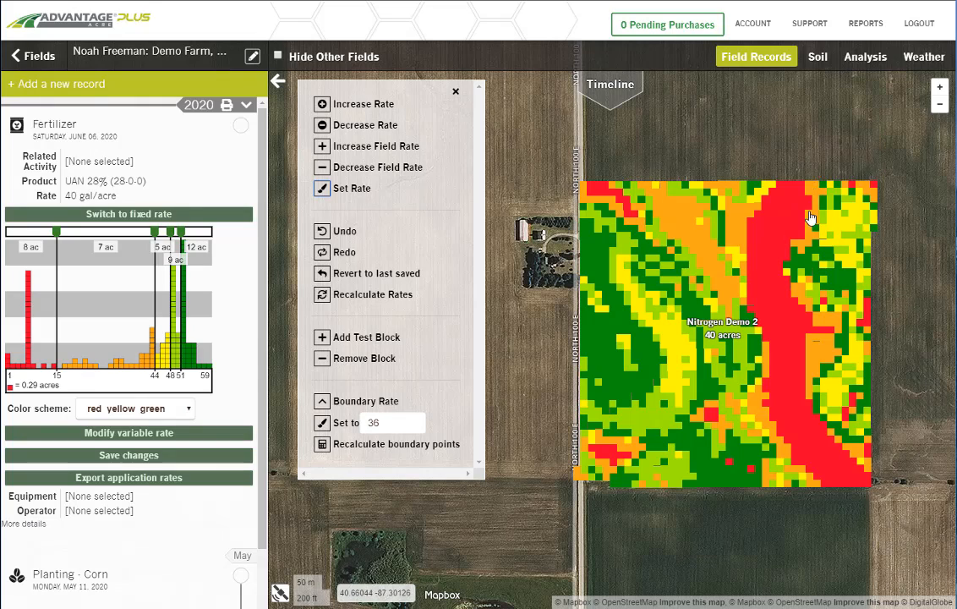
{"action": "left_click", "coordinate": [327, 191]}
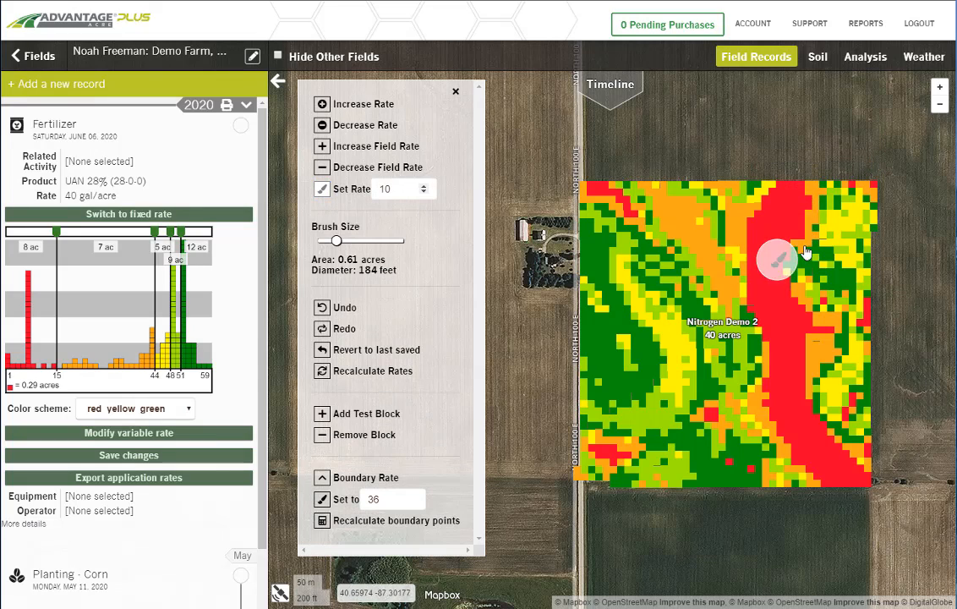
{"action": "mouse_move", "coordinate": [770, 243]}
{"action": "left_mouse_down"}
{"action": "mouse_move", "coordinate": [765, 293]}
{"action": "mouse_move", "coordinate": [778, 342]}
{"action": "mouse_move", "coordinate": [824, 456]}
{"action": "left_mouse_up"}
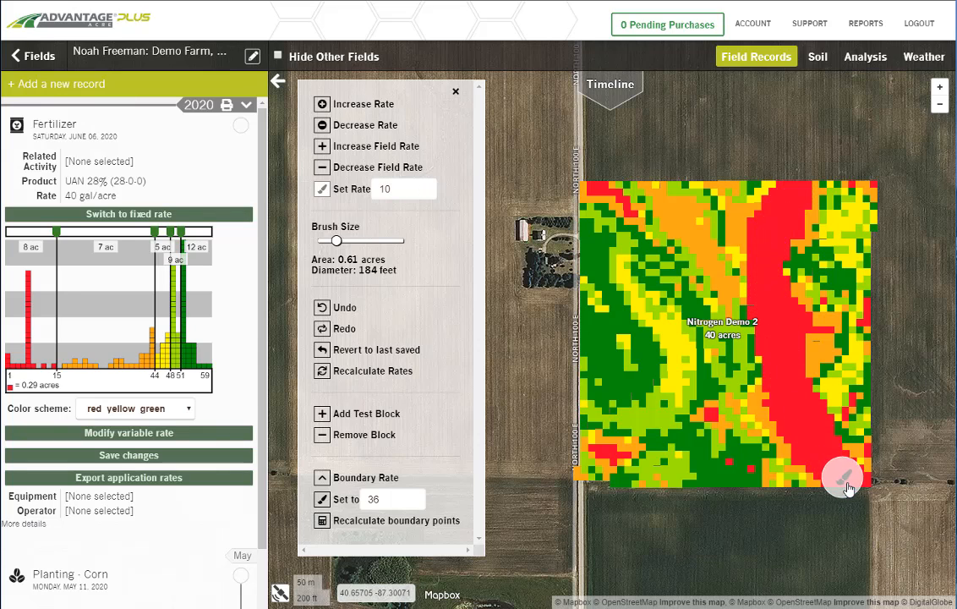
{"action": "left_click", "coordinate": [323, 189]}
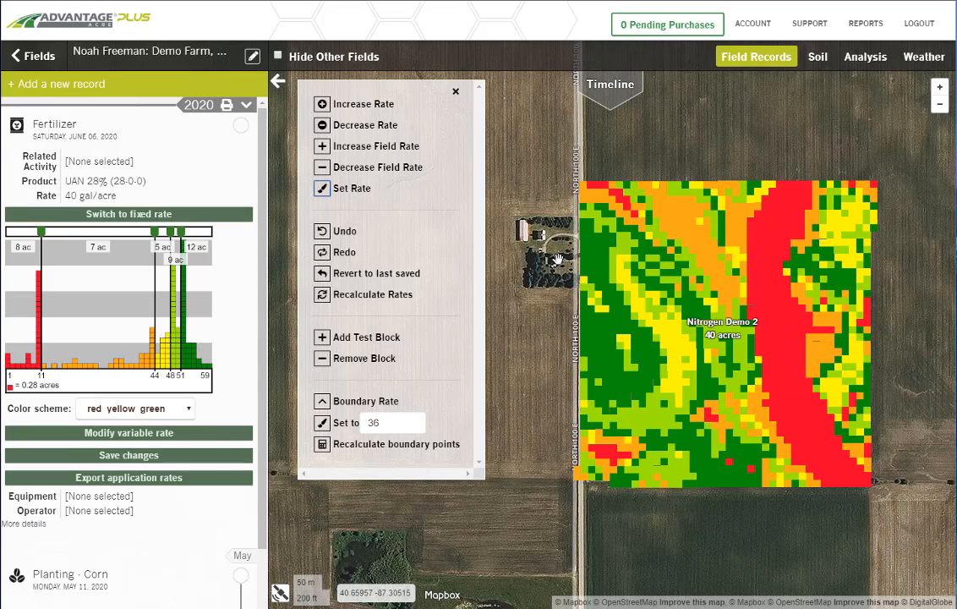
Step: Close the rate editing tools and export the application rates of the June 6 fertilizer record
{"action": "left_click", "coordinate": [457, 93]}
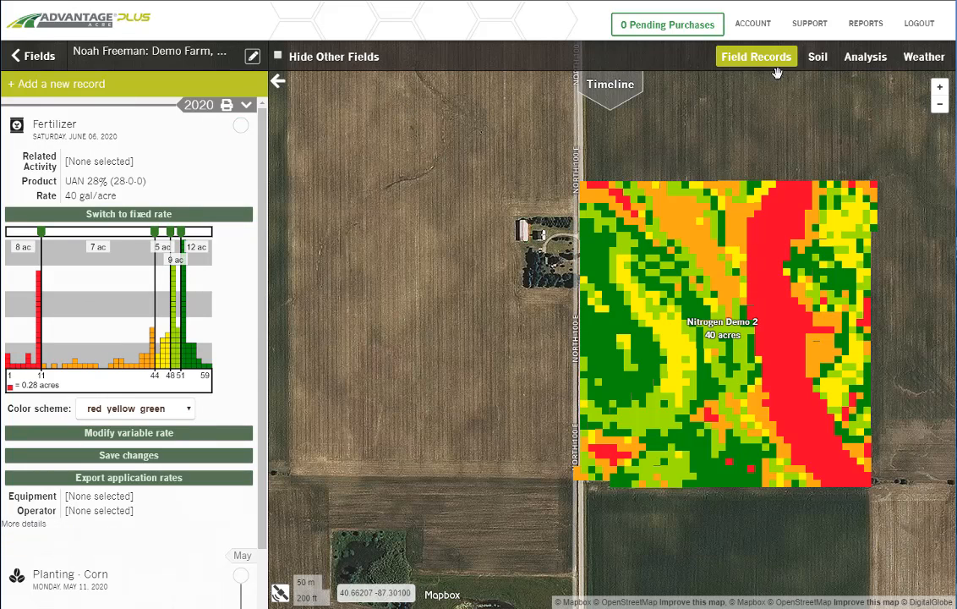
{"action": "mouse_move", "coordinate": [165, 478]}
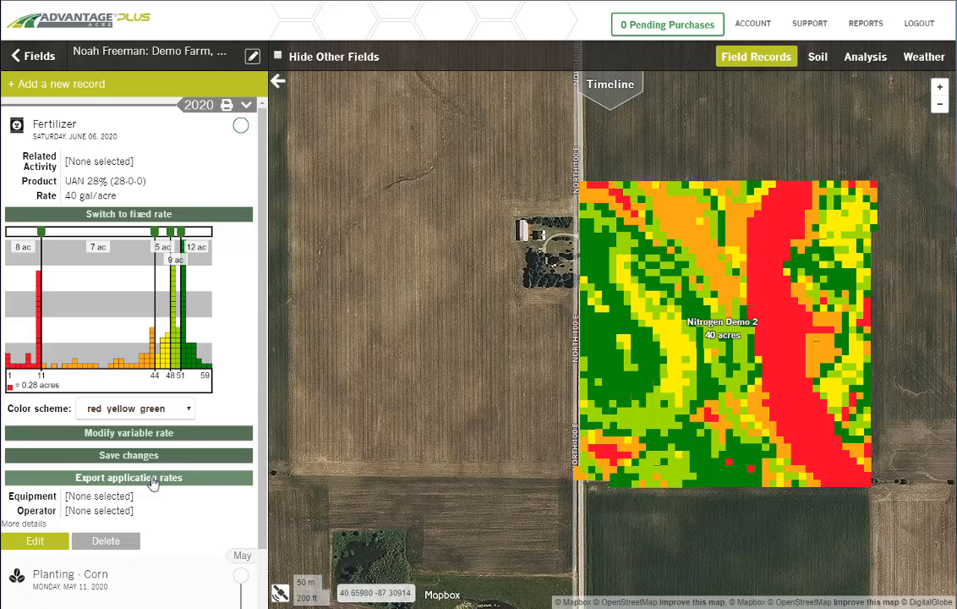
{"action": "left_click", "coordinate": [153, 479]}
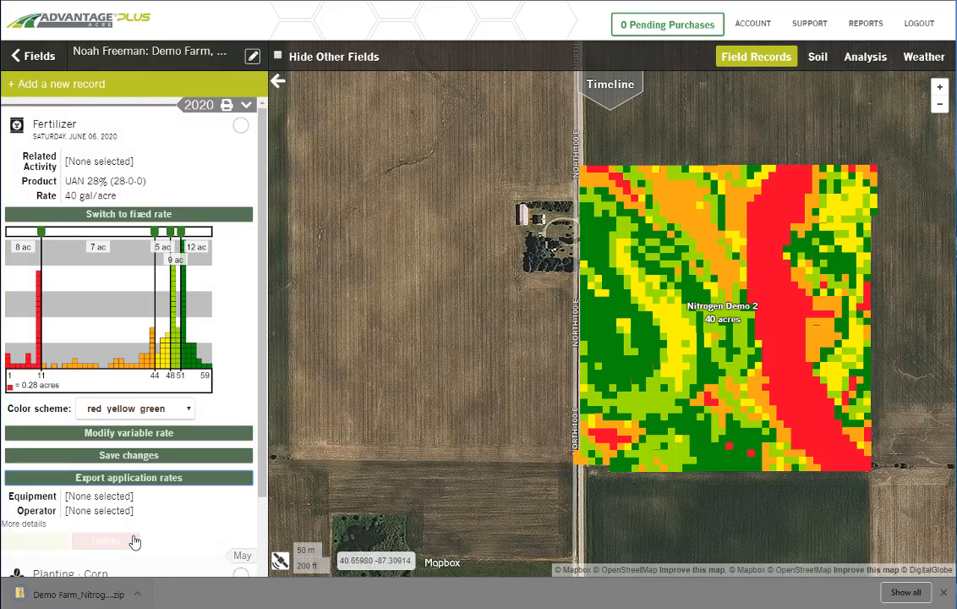
{"action": "scroll", "coordinate": [194, 506], "scroll_direction": "down", "scroll_amount": 1}
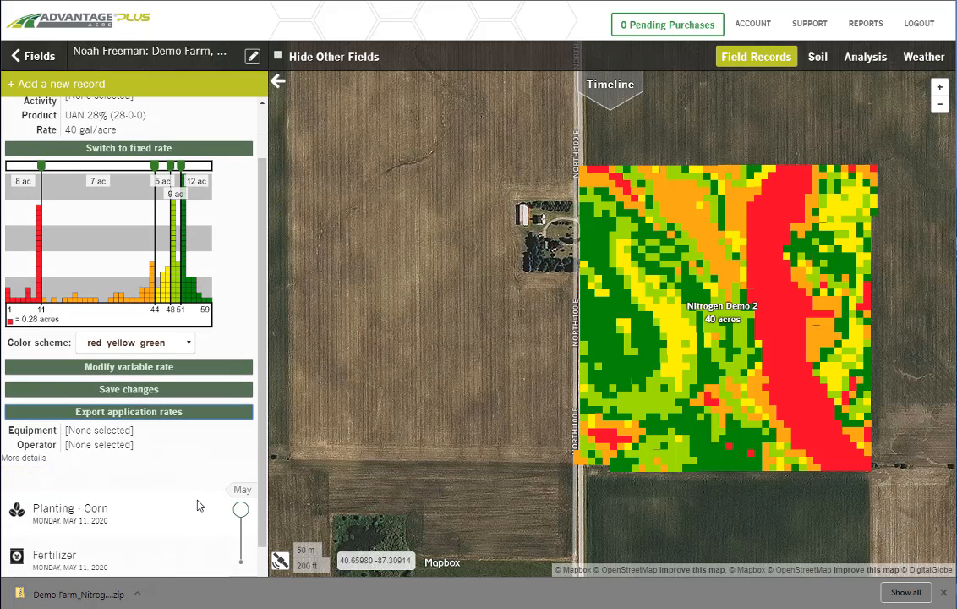
{"action": "scroll", "coordinate": [197, 506], "scroll_direction": "up", "scroll_amount": 1}
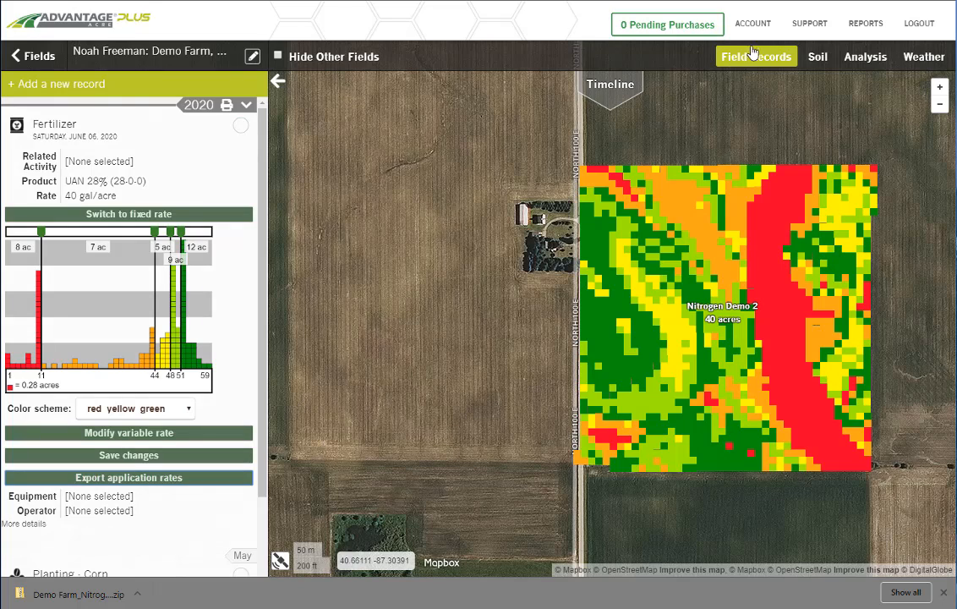
Step: Update the soil nitrogen predictions with the customized variable rate and inspect the map of nitrogen available at R6
{"action": "left_click", "coordinate": [818, 60]}
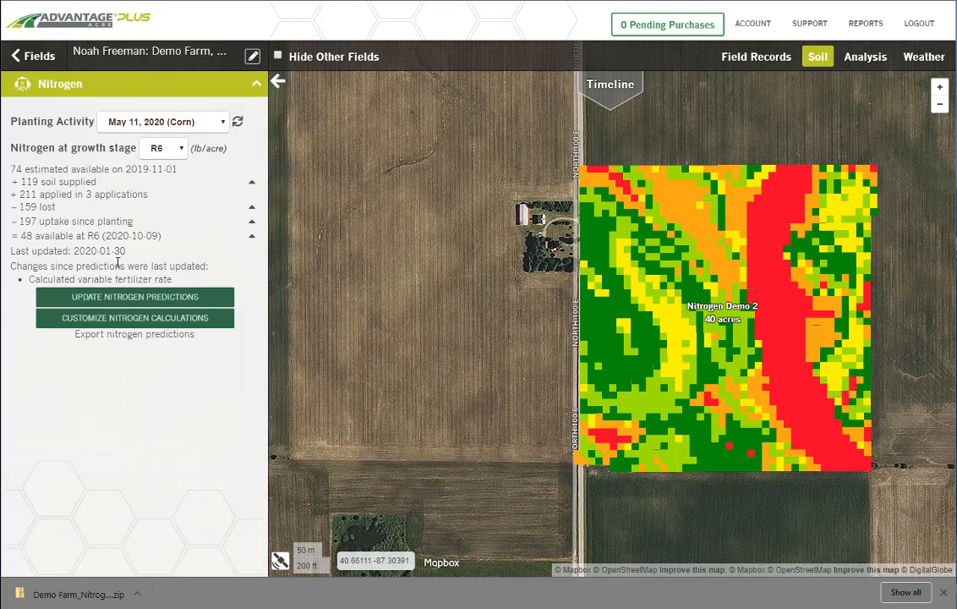
{"action": "left_click", "coordinate": [133, 300]}
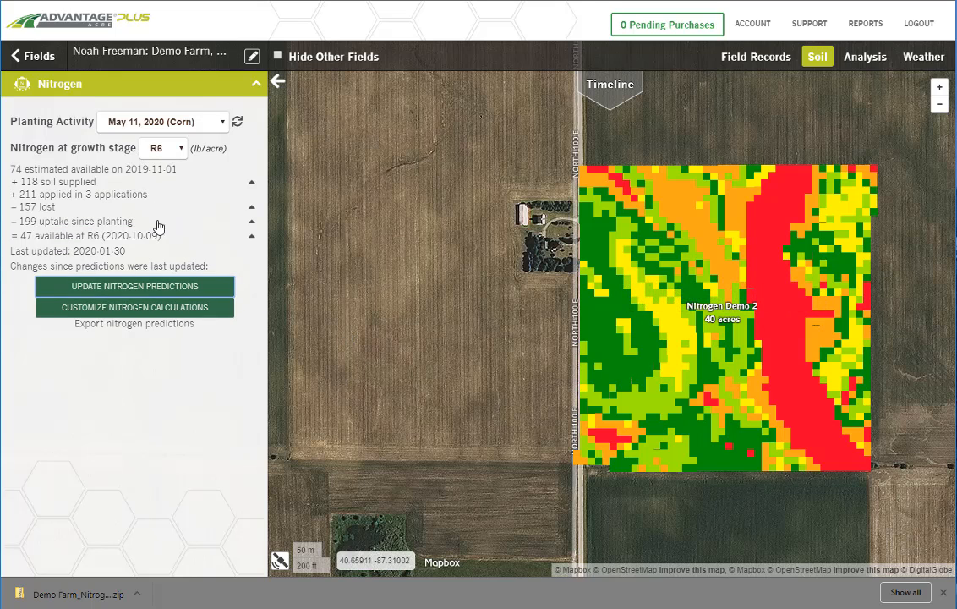
{"action": "left_click", "coordinate": [253, 240]}
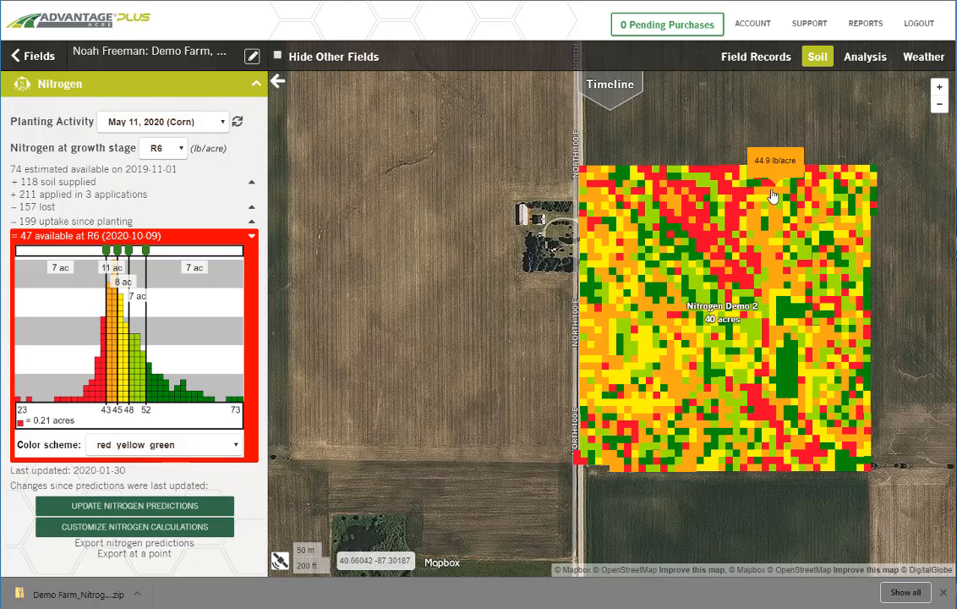
{"action": "left_click_drag", "start_coordinate": [513, 332], "coordinate": [450, 324]}
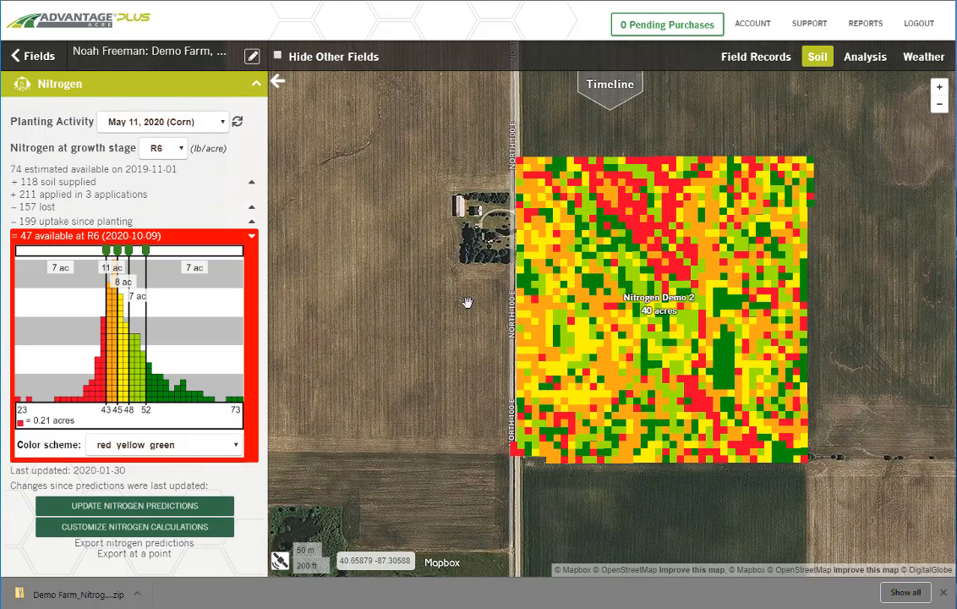
{"action": "mouse_move", "coordinate": [675, 270]}
Step: Plot plant available nitrogen for the May 11, 2020 corn planting on a full-width timeline and review it through August 2020
{"action": "left_click", "coordinate": [606, 99]}
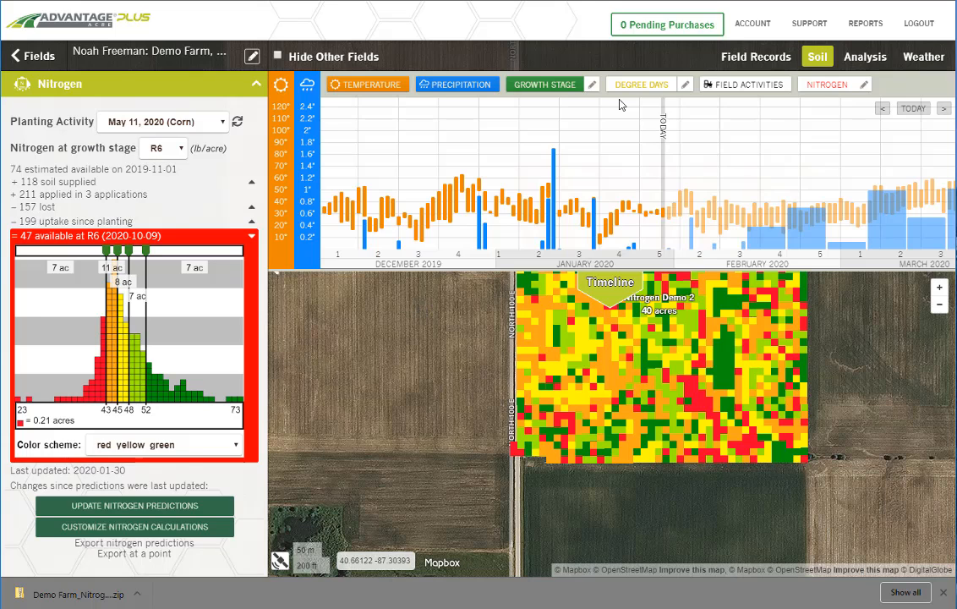
{"action": "left_click", "coordinate": [867, 88]}
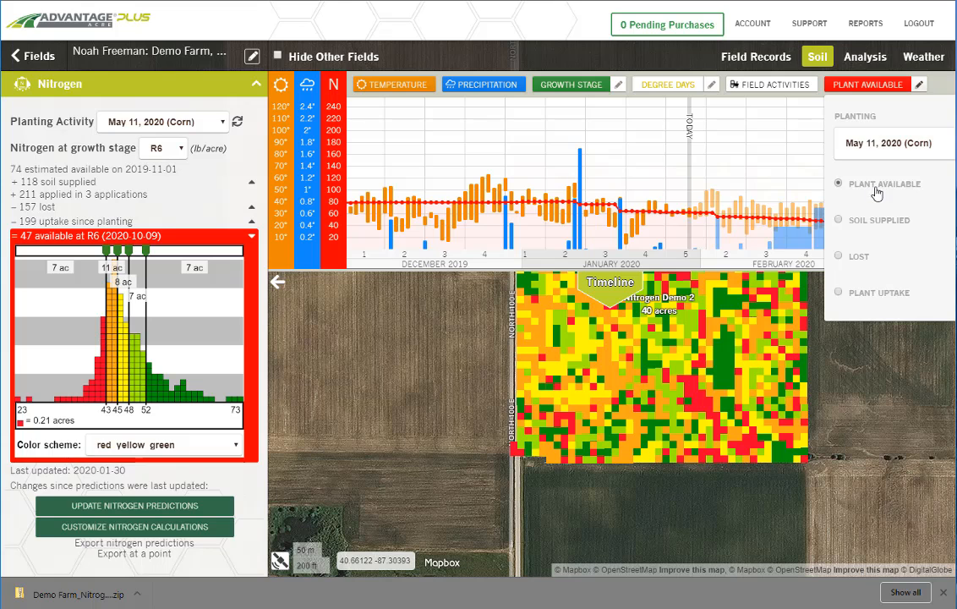
{"action": "left_click", "coordinate": [277, 285]}
{"action": "left_click", "coordinate": [697, 106]}
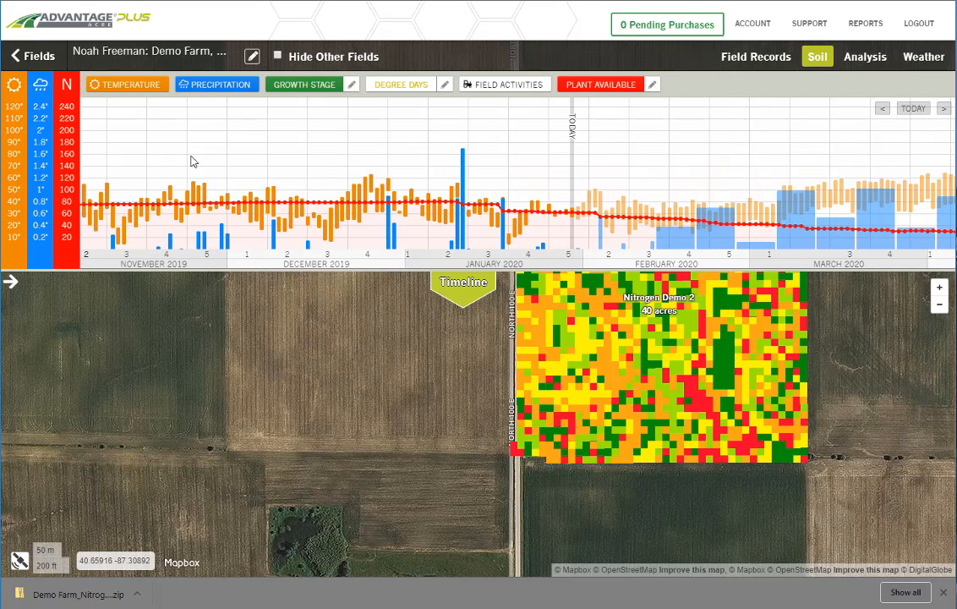
{"action": "left_click_drag", "start_coordinate": [444, 151], "coordinate": [115, 154]}
{"action": "left_click_drag", "start_coordinate": [686, 158], "coordinate": [372, 158]}
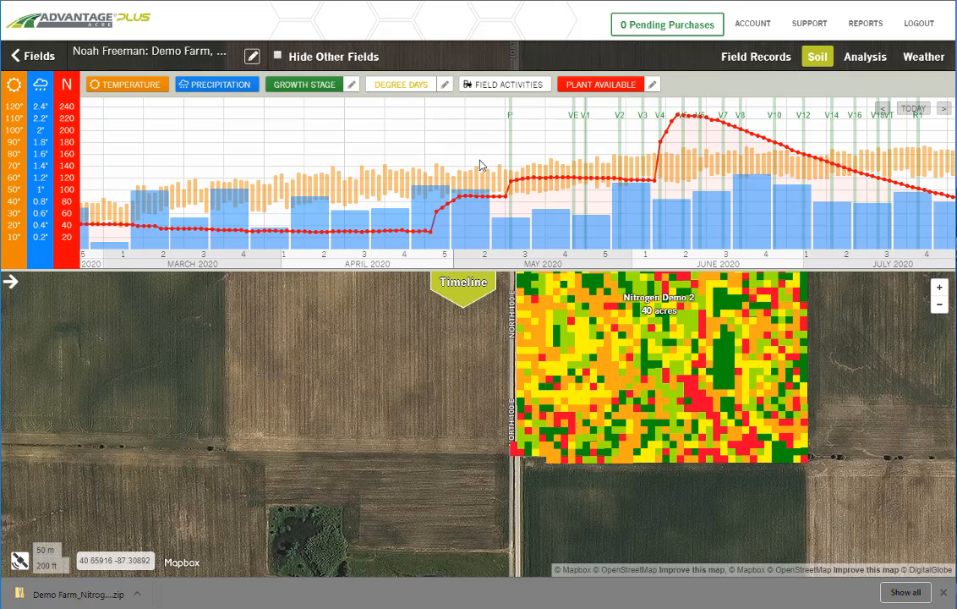
{"action": "left_click_drag", "start_coordinate": [377, 153], "coordinate": [205, 128]}
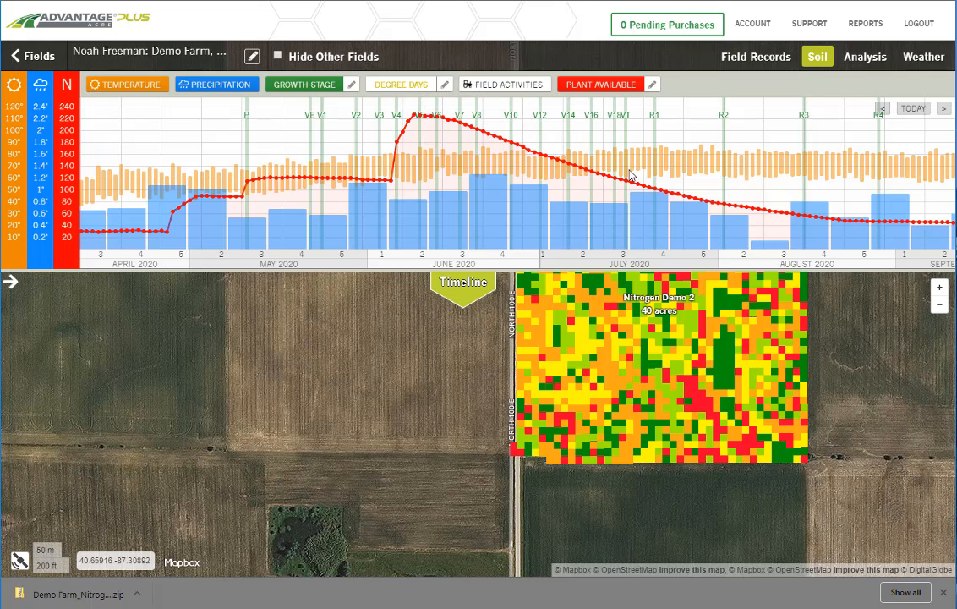
Step: Switch the timeline's nitrogen curve to Soil Supplied and review it through growth stage R6
{"action": "left_click", "coordinate": [653, 85]}
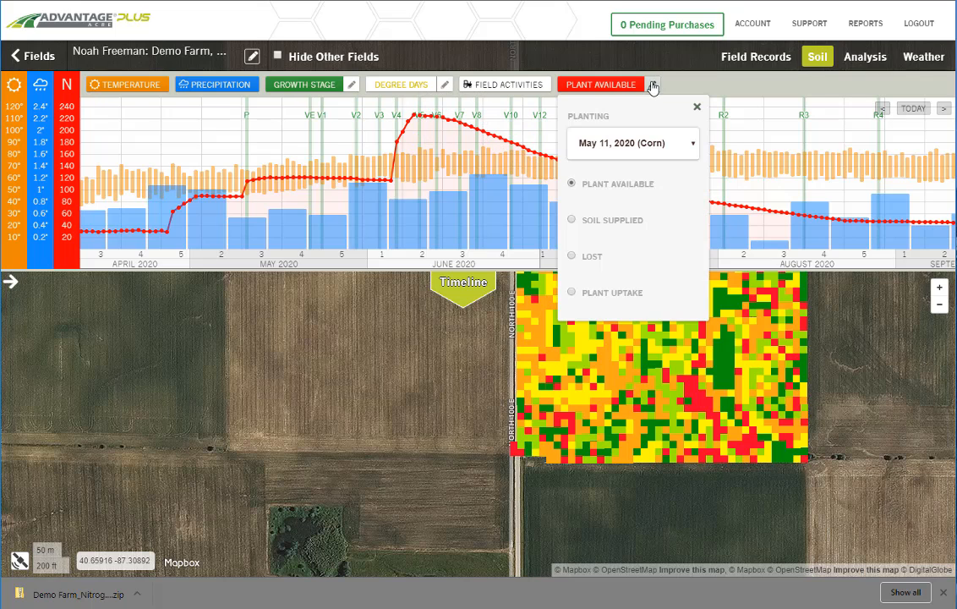
{"action": "left_click", "coordinate": [572, 220]}
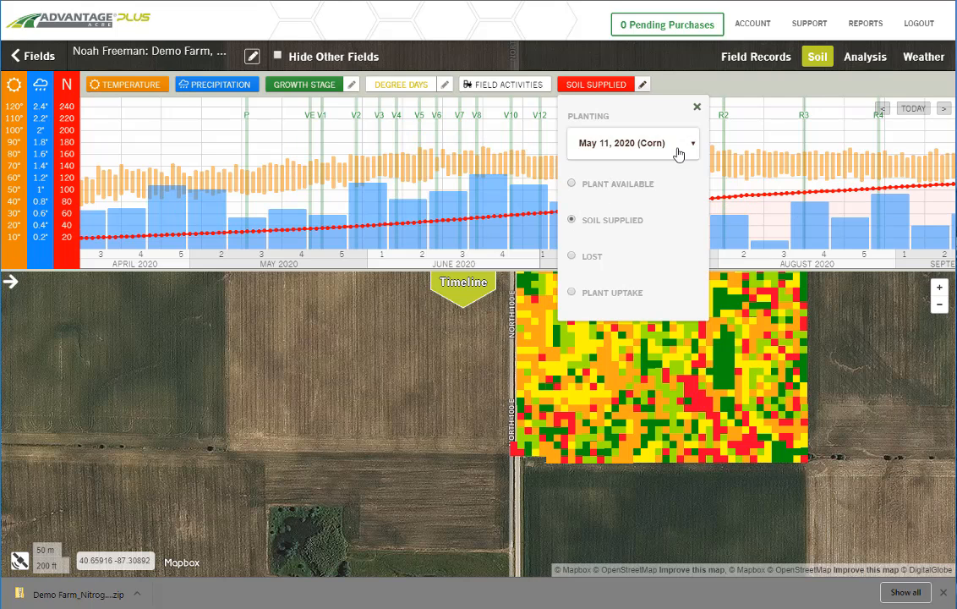
{"action": "left_click", "coordinate": [697, 107]}
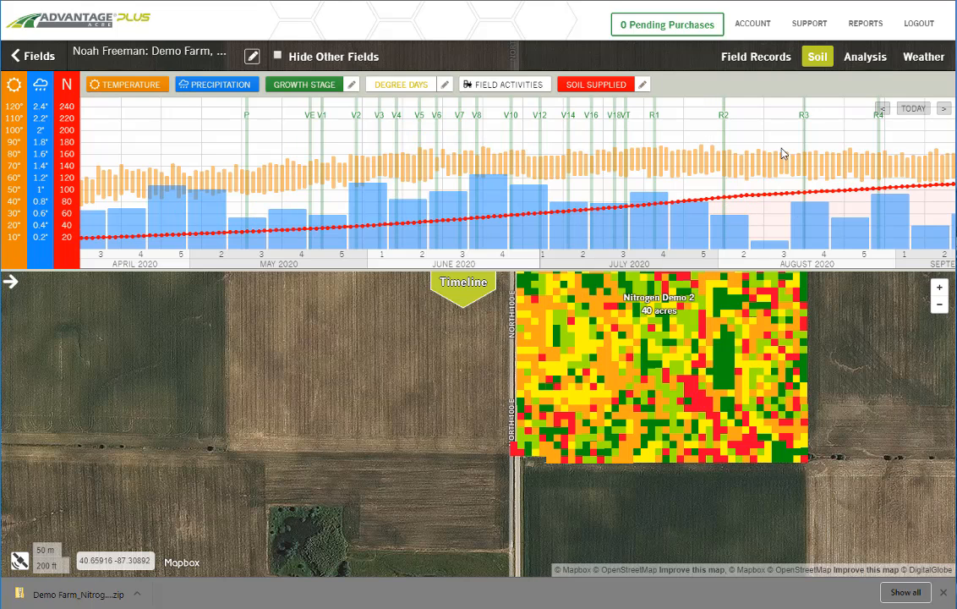
{"action": "left_click_drag", "start_coordinate": [700, 152], "coordinate": [483, 168]}
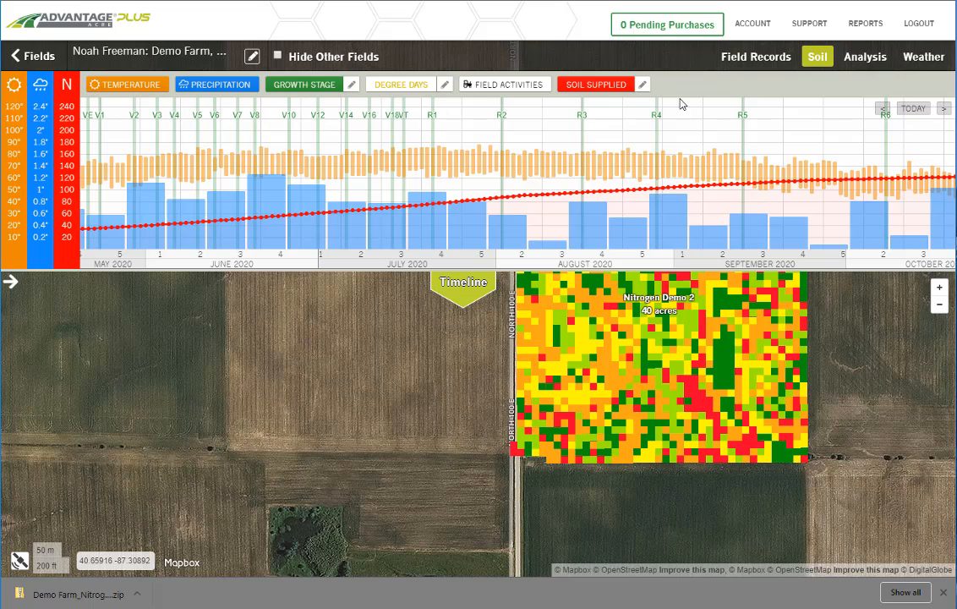
Step: Switch the timeline's nitrogen curve to Lost and compare the losses with precipitation from January through the growing season
{"action": "left_click", "coordinate": [643, 86]}
{"action": "left_click", "coordinate": [573, 255]}
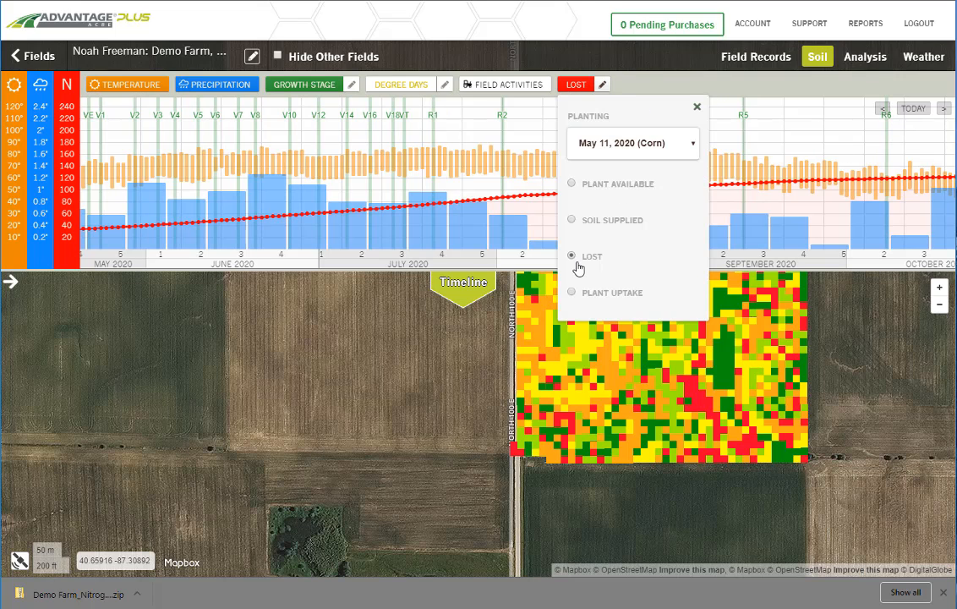
{"action": "left_click", "coordinate": [699, 109]}
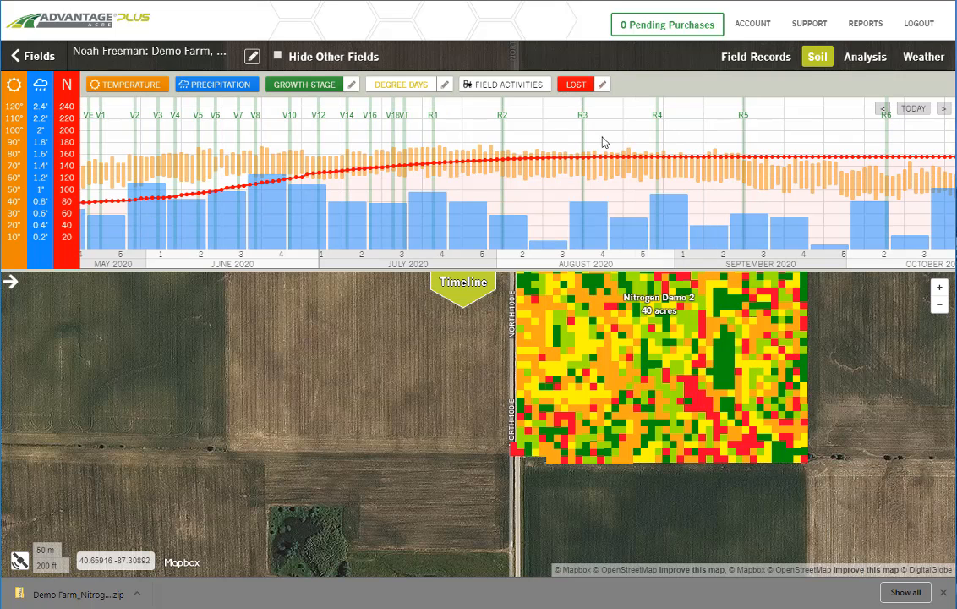
{"action": "left_click_drag", "start_coordinate": [710, 139], "coordinate": [899, 139]}
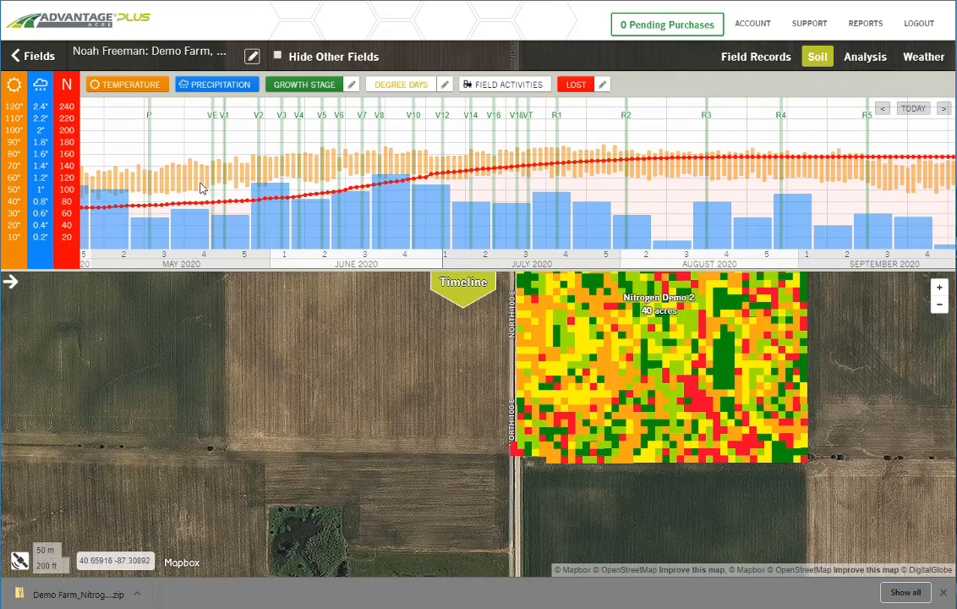
{"action": "left_click_drag", "start_coordinate": [201, 188], "coordinate": [387, 217]}
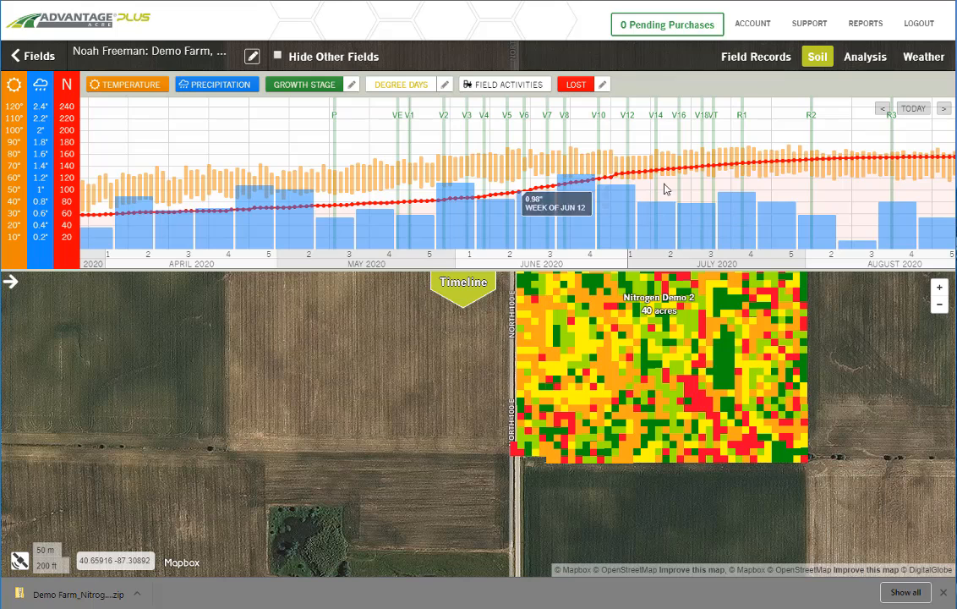
{"action": "left_click_drag", "start_coordinate": [468, 160], "coordinate": [669, 183]}
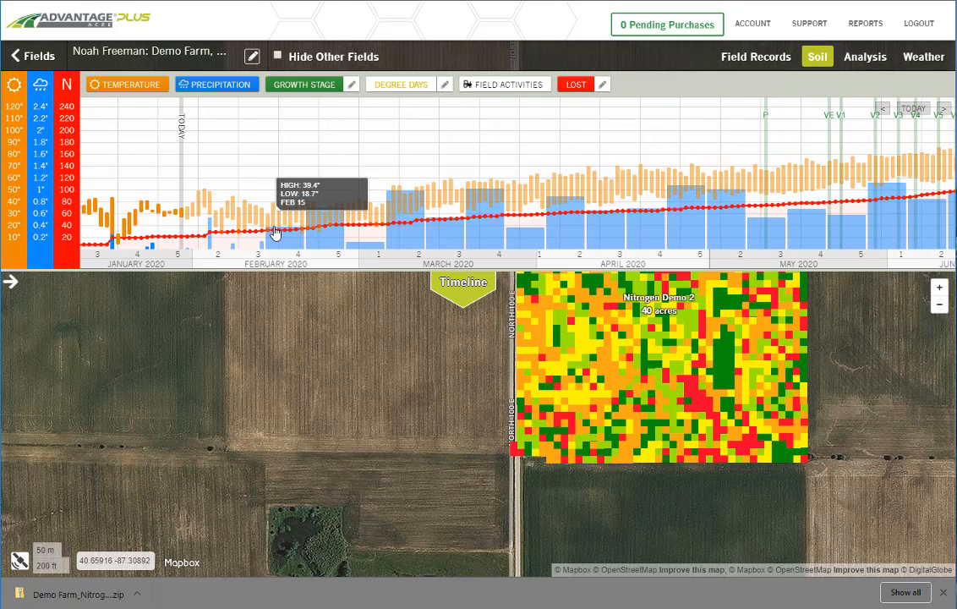
{"action": "mouse_move", "coordinate": [210, 244]}
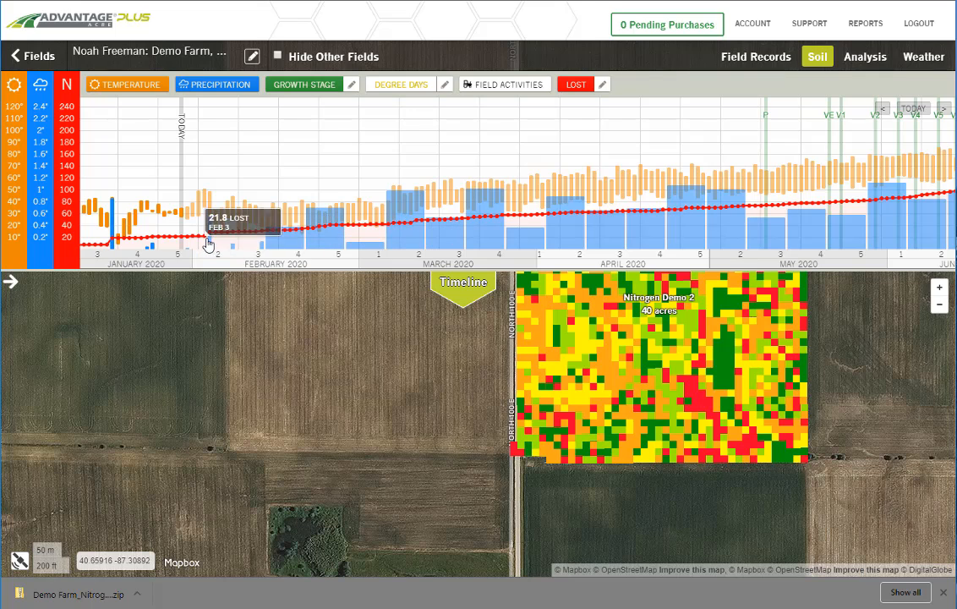
{"action": "scroll", "coordinate": [551, 147], "scroll_direction": "right", "scroll_amount": 3}
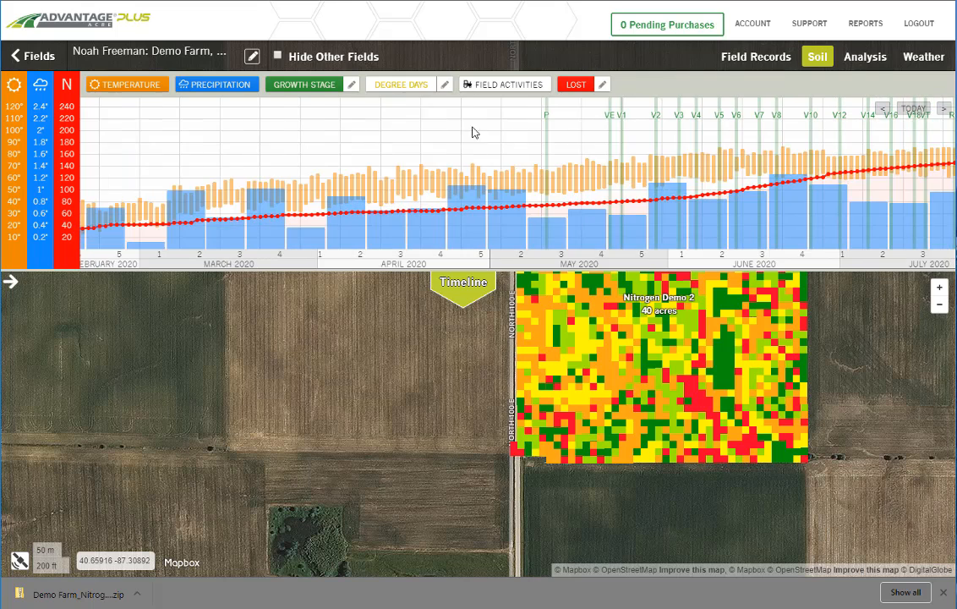
Step: Switch the timeline's nitrogen curve to Plant Uptake and follow it from planting through growth stage R6
{"action": "left_click", "coordinate": [602, 84]}
{"action": "left_click", "coordinate": [573, 292]}
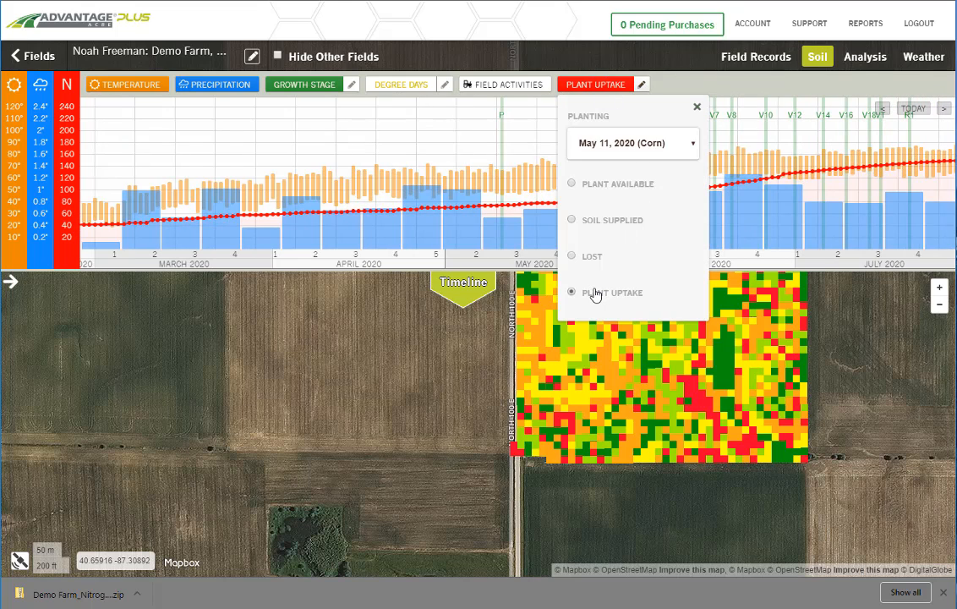
{"action": "left_click", "coordinate": [697, 106]}
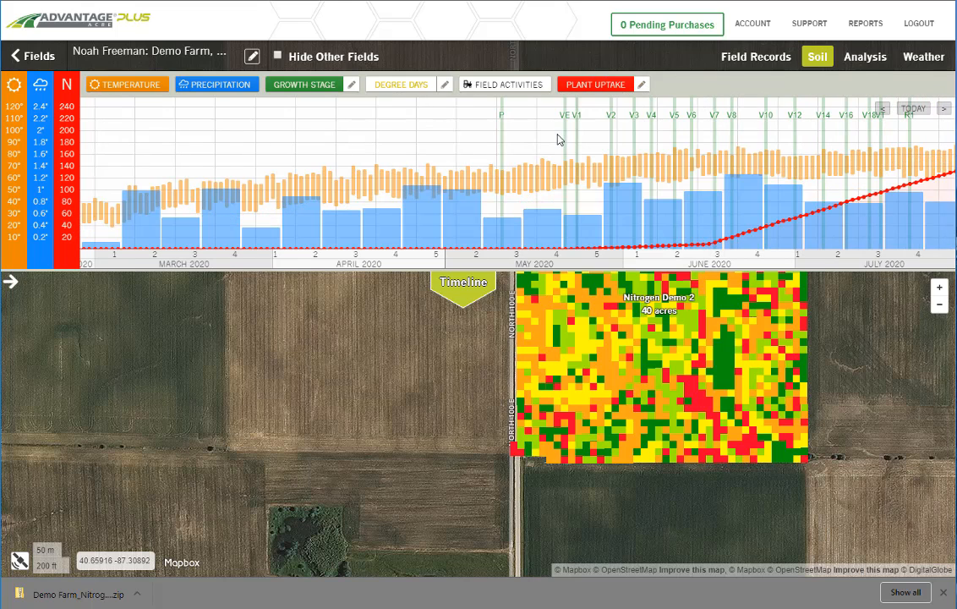
{"action": "scroll", "coordinate": [313, 137], "scroll_direction": "right", "scroll_amount": 5}
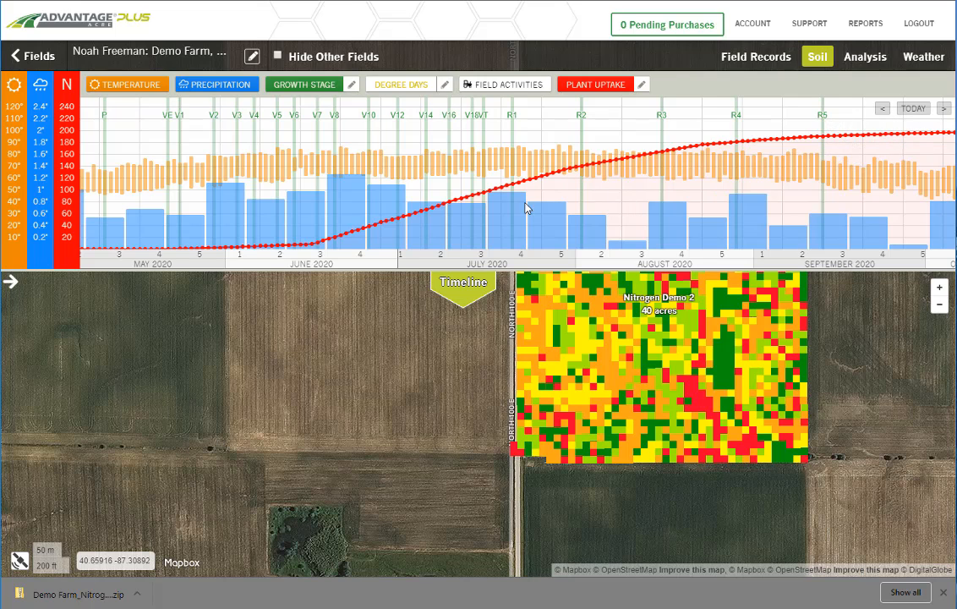
{"action": "scroll", "coordinate": [526, 209], "scroll_direction": "right", "scroll_amount": 4}
{"action": "mouse_move", "coordinate": [777, 135]}
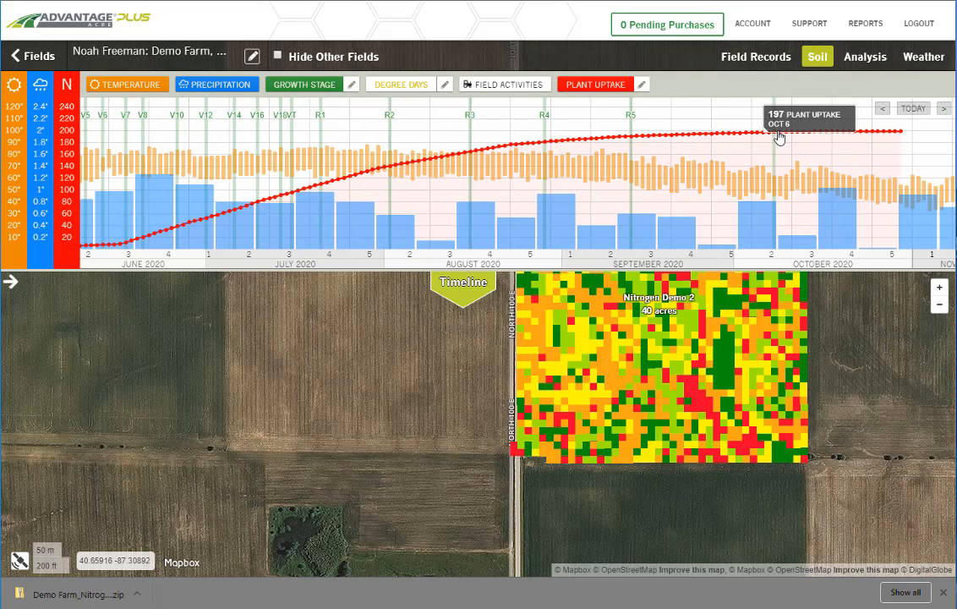
Step: Bring back the nitrogen details, review the nitrogen prediction settings, and close them without changes
{"action": "left_click", "coordinate": [11, 288]}
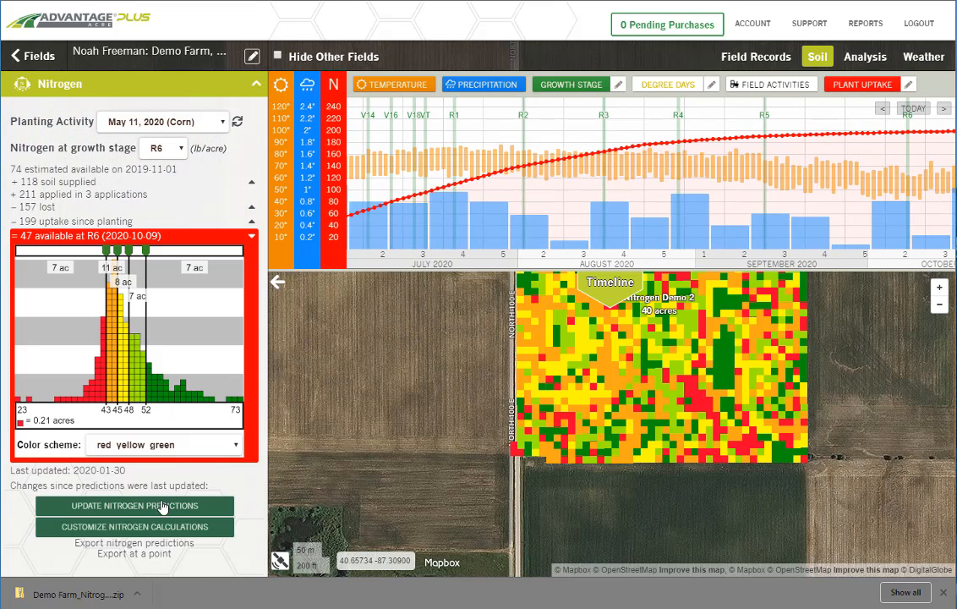
{"action": "left_click", "coordinate": [141, 528]}
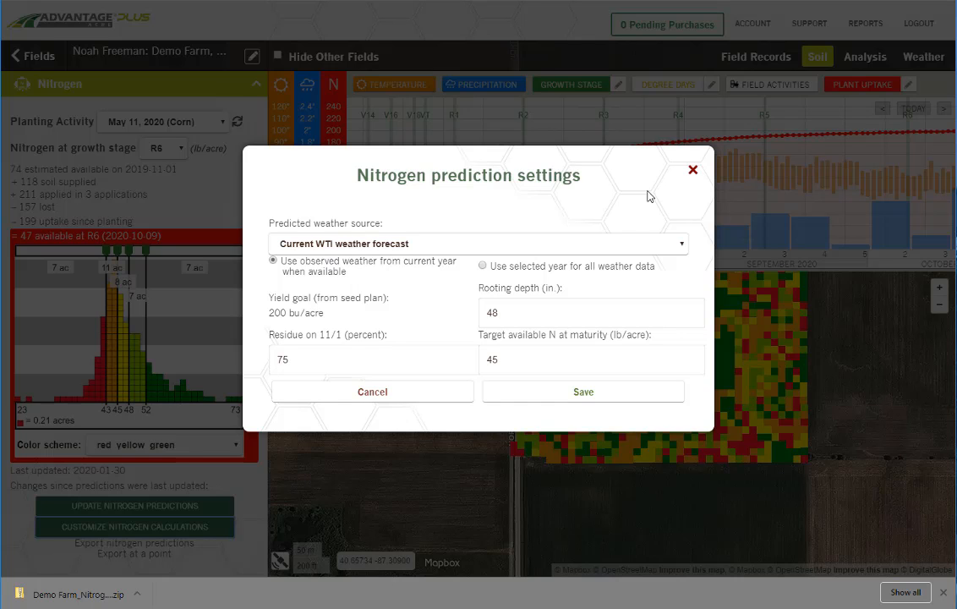
{"action": "left_click", "coordinate": [694, 171]}
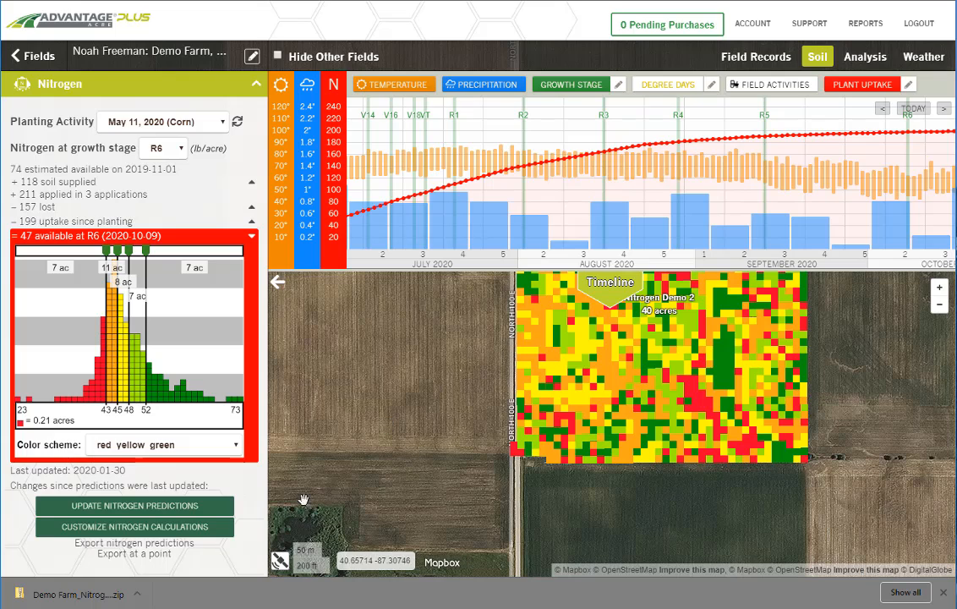
Step: Export the nitrogen predictions at a point in the red area in the northern part of Nitrogen Demo 2
{"action": "left_click", "coordinate": [125, 555]}
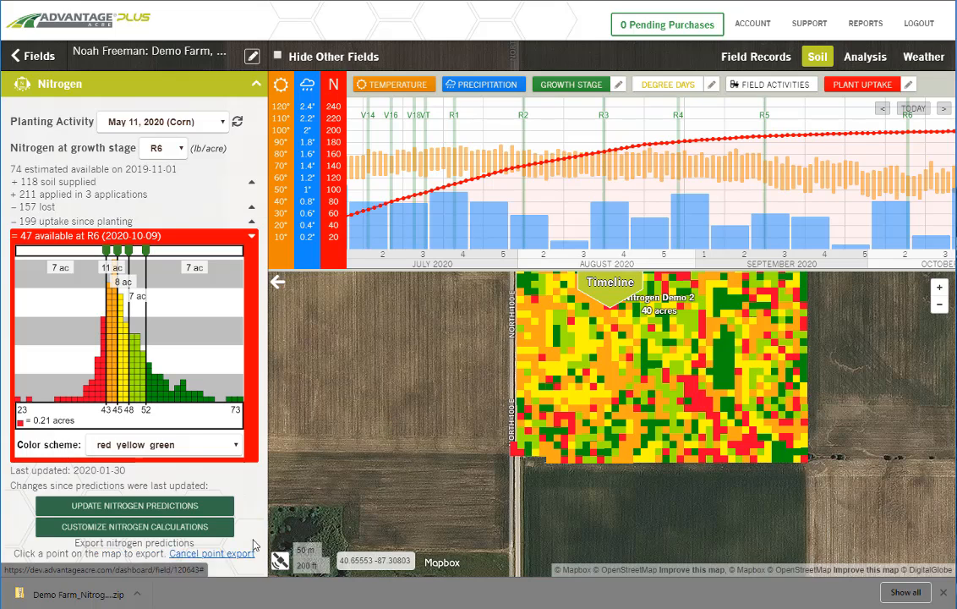
{"action": "left_click_drag", "start_coordinate": [422, 396], "coordinate": [366, 460]}
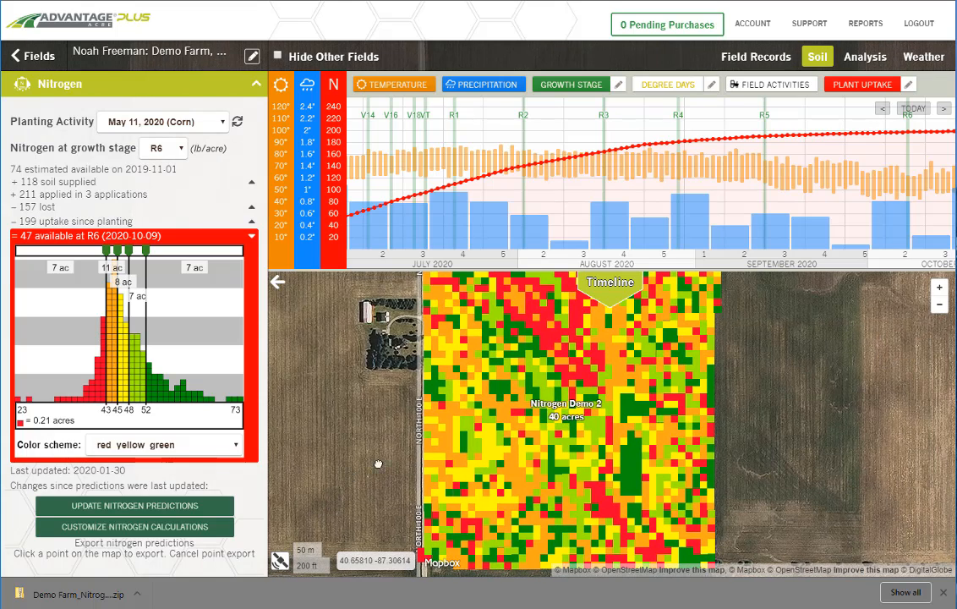
{"action": "left_click", "coordinate": [542, 328]}
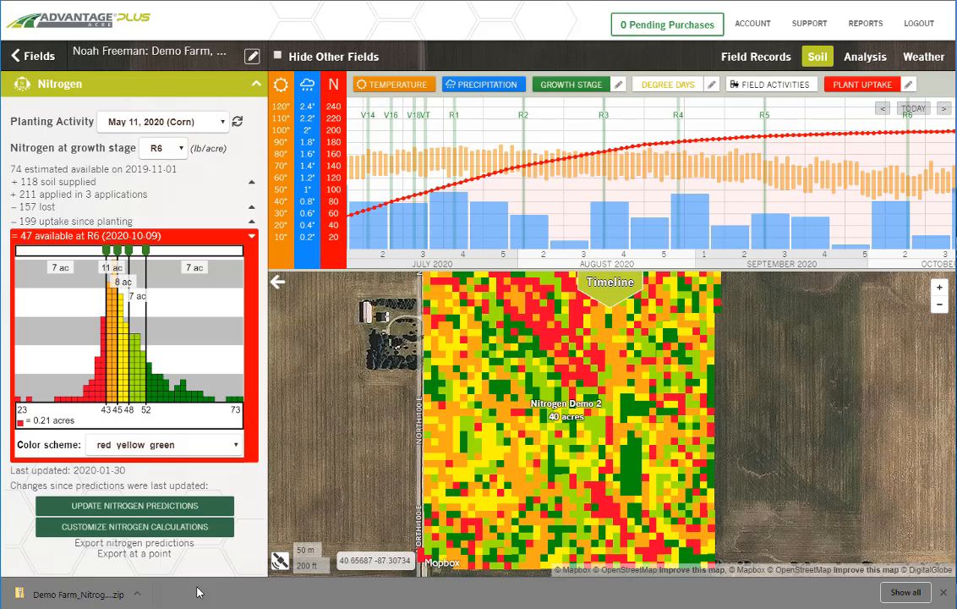
Step: Download the point export for Nitrogen Demo 2 and open results.csv from the downloaded archive in Excel
{"action": "left_click", "coordinate": [169, 552]}
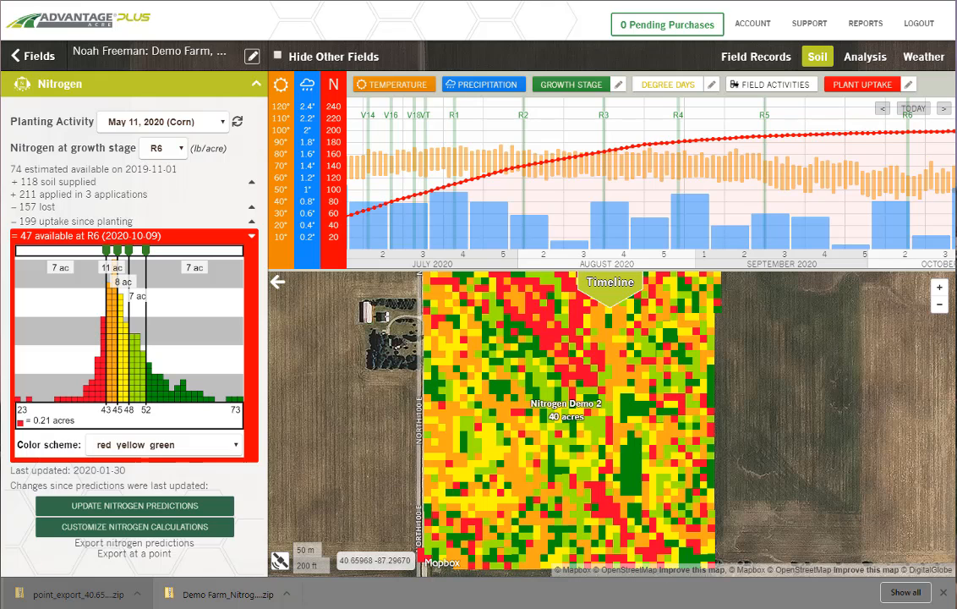
{"action": "left_click_drag", "start_coordinate": [956, 34], "coordinate": [455, 47]}
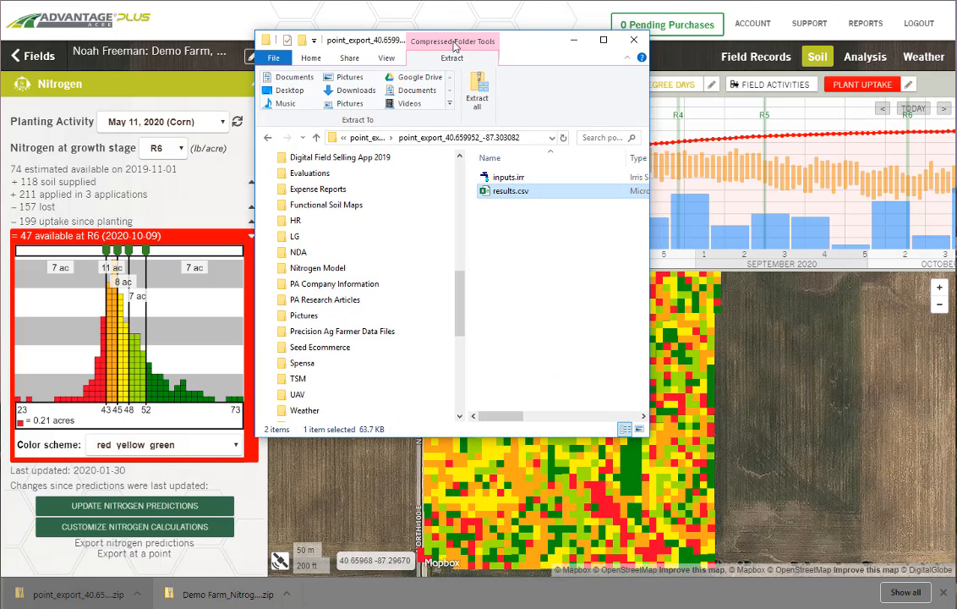
{"action": "double_click", "coordinate": [510, 193]}
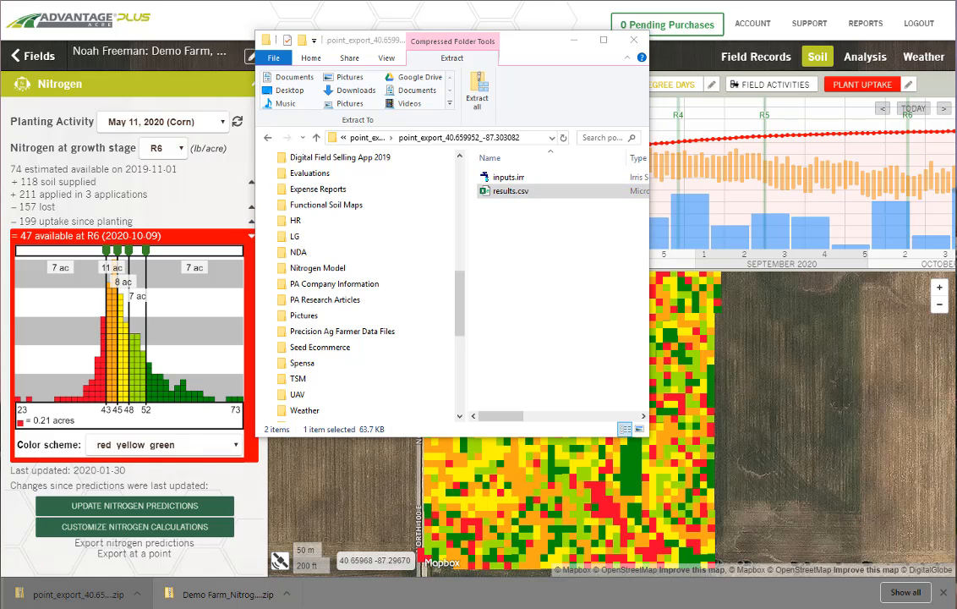
{"action": "left_click_drag", "start_coordinate": [956, 36], "coordinate": [308, 31]}
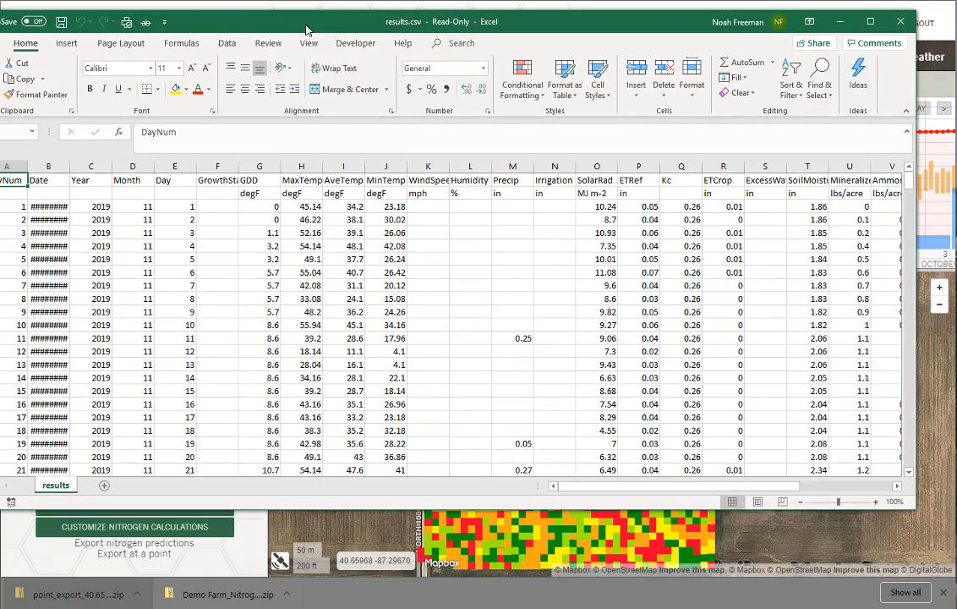
Step: Fit the Date column's width to its contents and hide columns C through S
{"action": "double_click", "coordinate": [69, 165]}
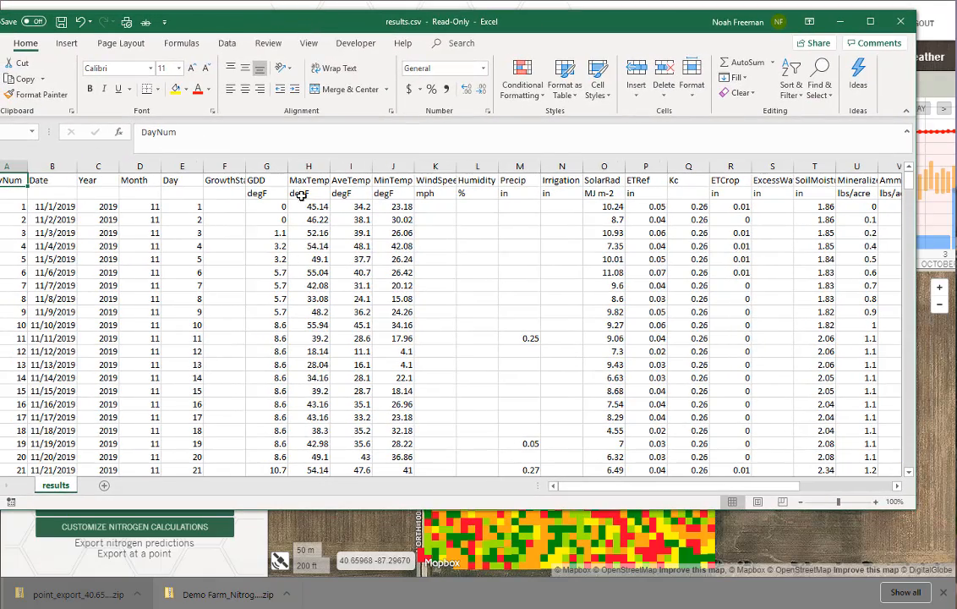
{"action": "left_click_drag", "start_coordinate": [94, 166], "coordinate": [752, 162]}
{"action": "right_click", "coordinate": [752, 165]}
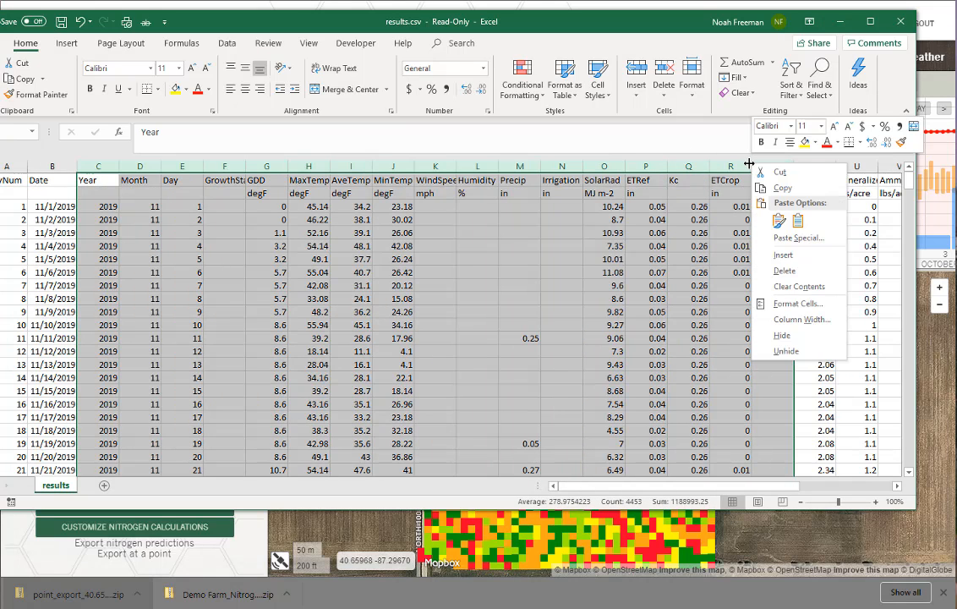
{"action": "left_click", "coordinate": [776, 335]}
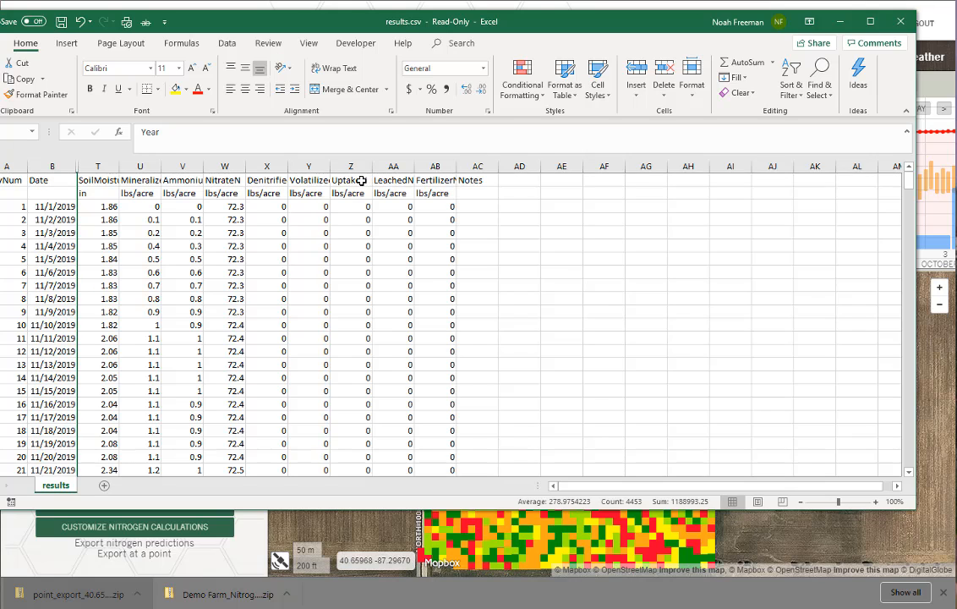
Step: Fit the FertilizerN column's width to its contents and freeze the top row of the results sheet
{"action": "double_click", "coordinate": [457, 167]}
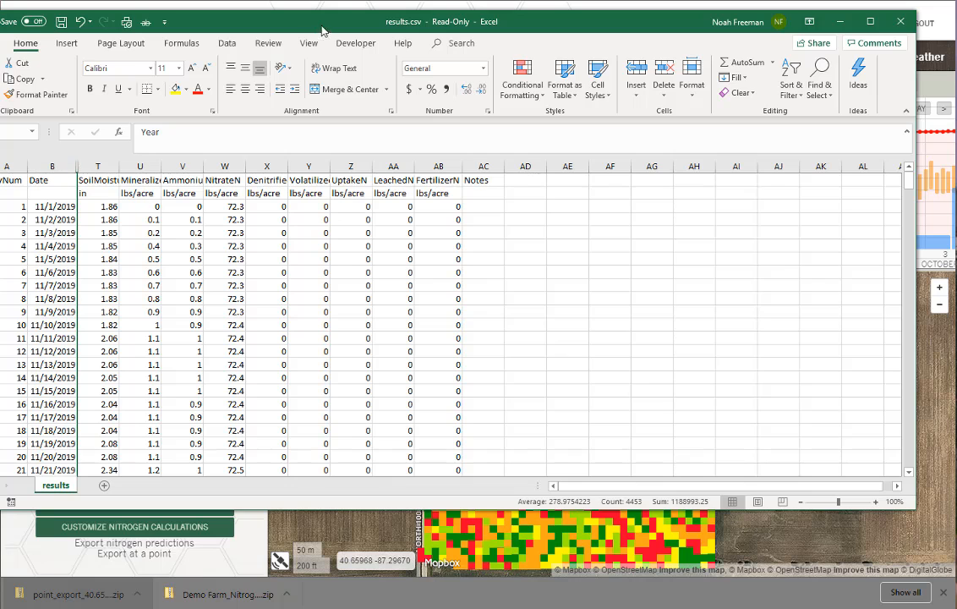
{"action": "left_click", "coordinate": [306, 46]}
{"action": "left_click", "coordinate": [412, 85]}
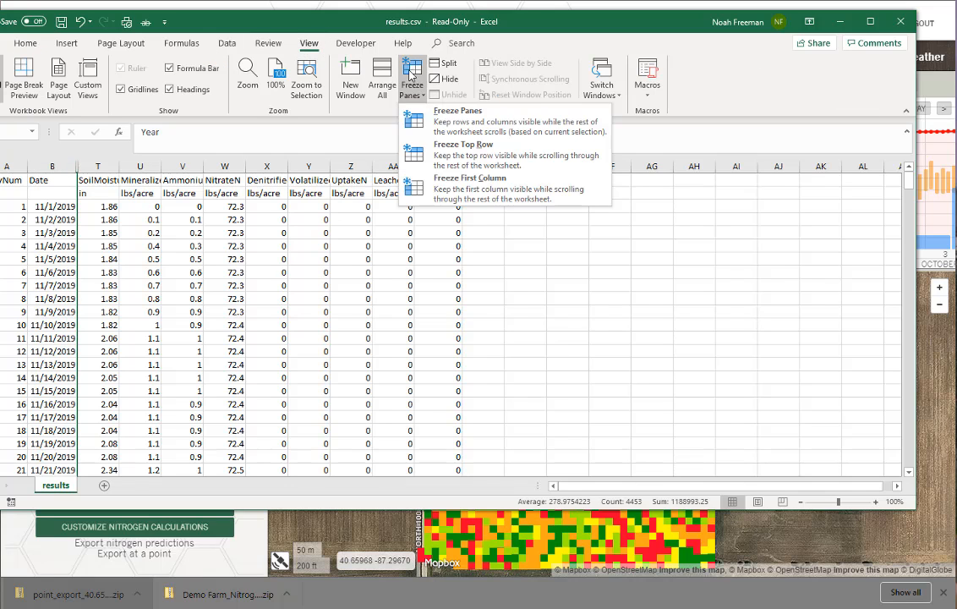
{"action": "left_click", "coordinate": [406, 142]}
Step: Examine the daily soil moisture, mineralized, ammonium, nitrate, loss, uptake and fertilizer values from November 2019 through October 2020
{"action": "scroll", "coordinate": [224, 332], "scroll_direction": "down", "scroll_amount": 20}
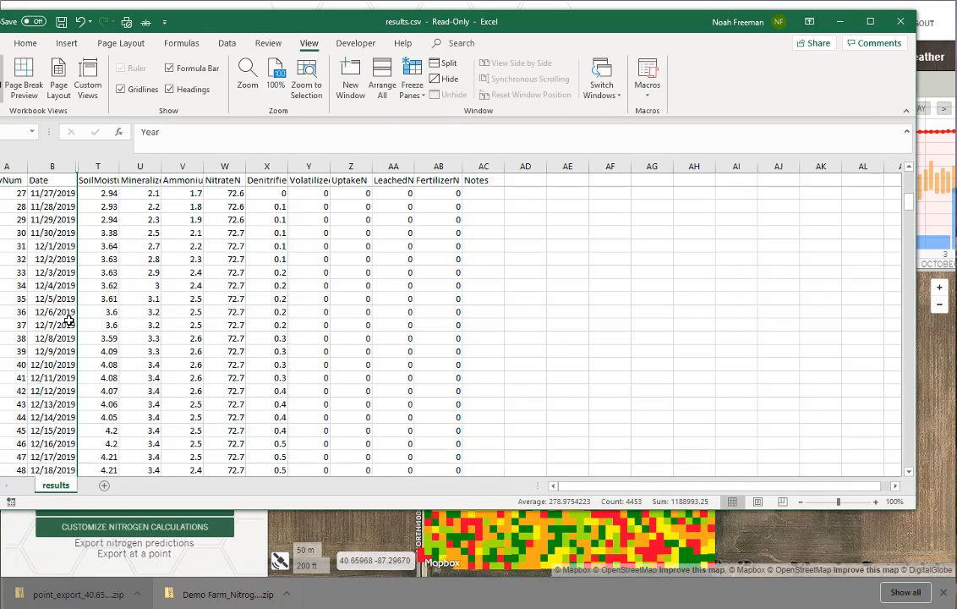
{"action": "scroll", "coordinate": [69, 317], "scroll_direction": "down", "scroll_amount": 20}
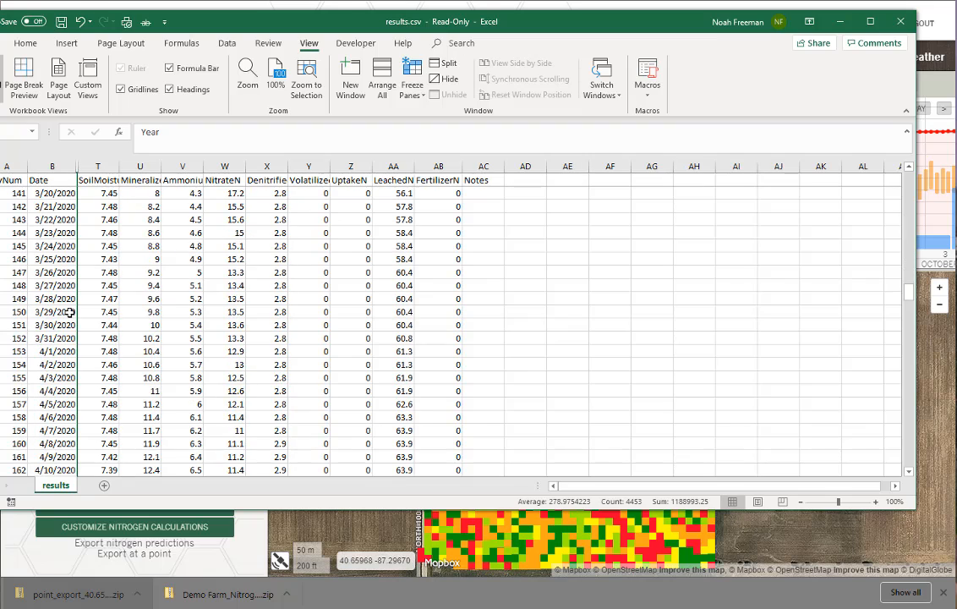
{"action": "scroll", "coordinate": [224, 313], "scroll_direction": "down", "scroll_amount": 20}
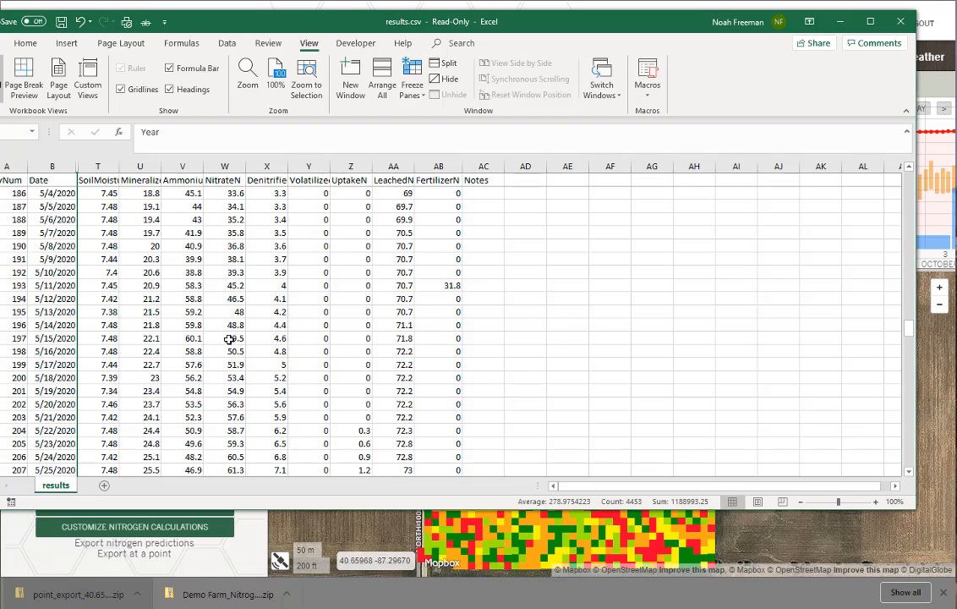
{"action": "scroll", "coordinate": [224, 329], "scroll_direction": "down", "scroll_amount": 7}
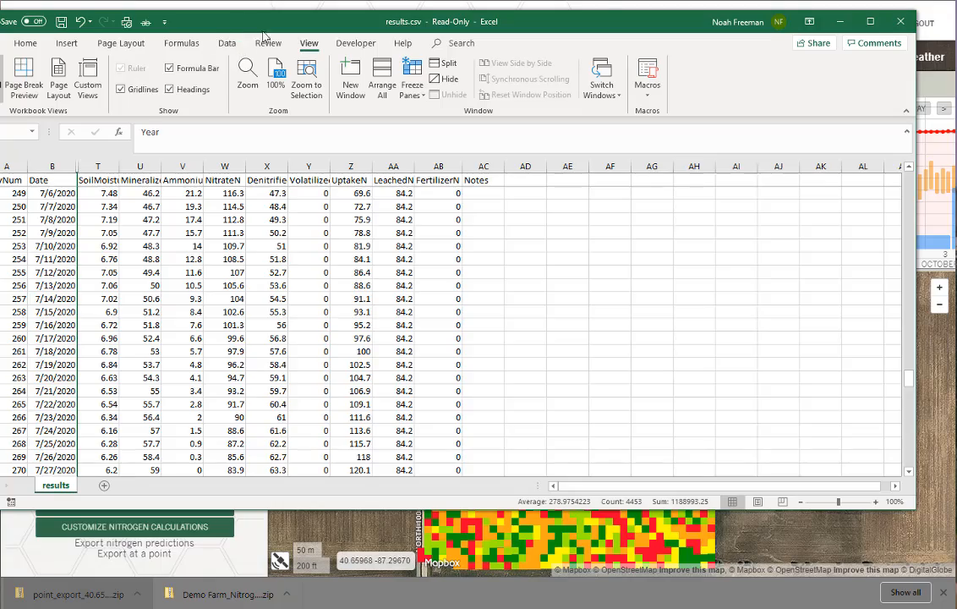
{"action": "left_click_drag", "start_coordinate": [247, 26], "coordinate": [334, 20]}
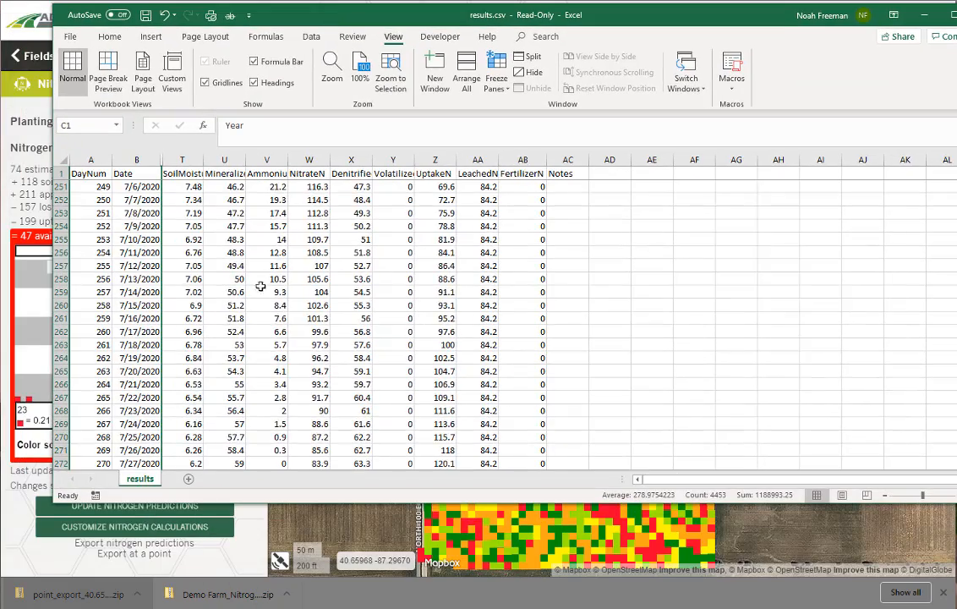
{"action": "scroll", "coordinate": [226, 339], "scroll_direction": "down", "scroll_amount": 16}
{"action": "scroll", "coordinate": [226, 339], "scroll_direction": "down", "scroll_amount": 12}
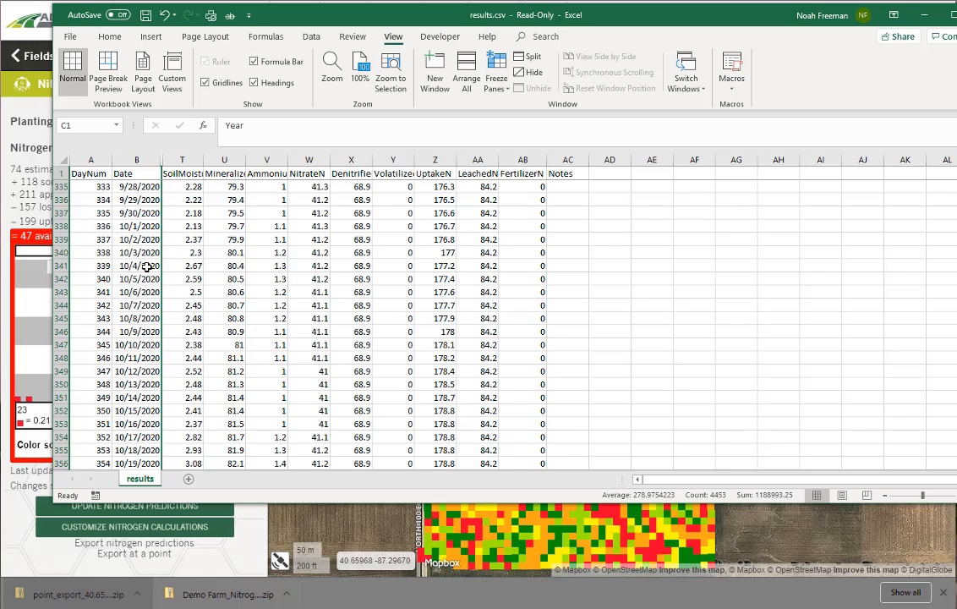
Step: Check the uptake, leached, denitrified, nitrate, ammonium and mineralized nitrogen values for 10/9/2020, and close results.csv without saving
{"action": "left_click", "coordinate": [436, 332]}
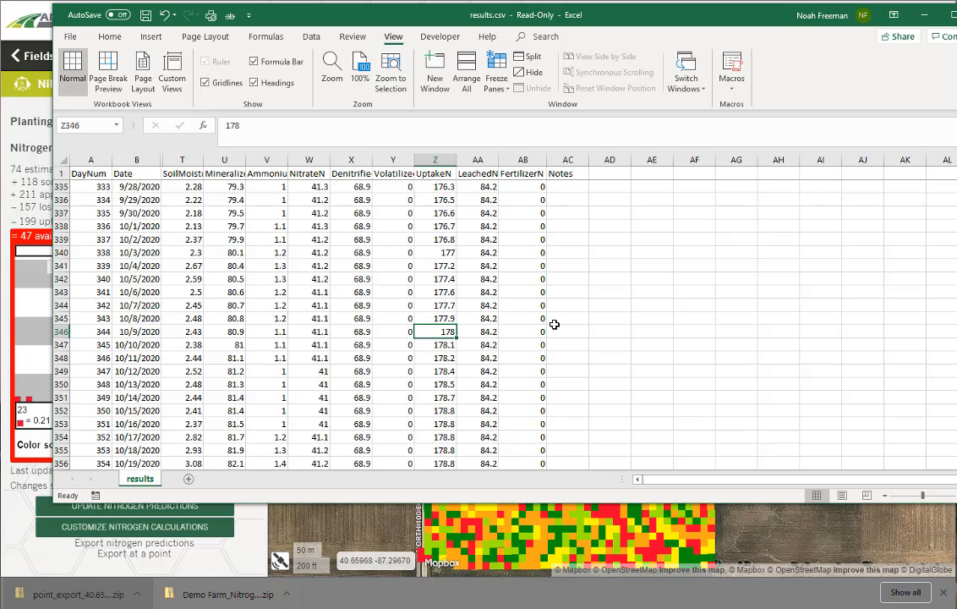
{"action": "key", "text": "Right"}
{"action": "key", "text": "Left"}
{"action": "key", "text": "Left"}
{"action": "key", "text": "Left"}
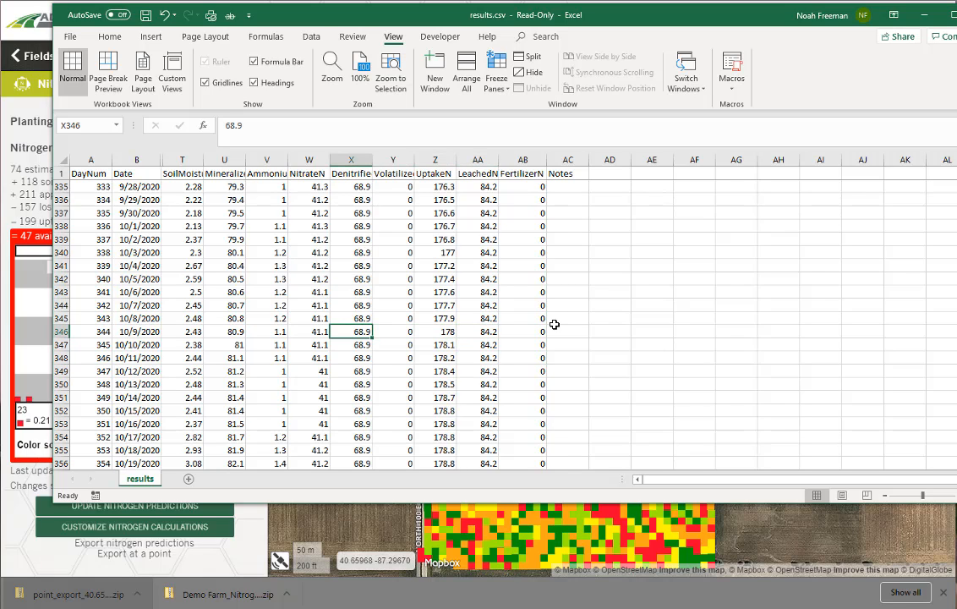
{"action": "key", "text": "Left"}
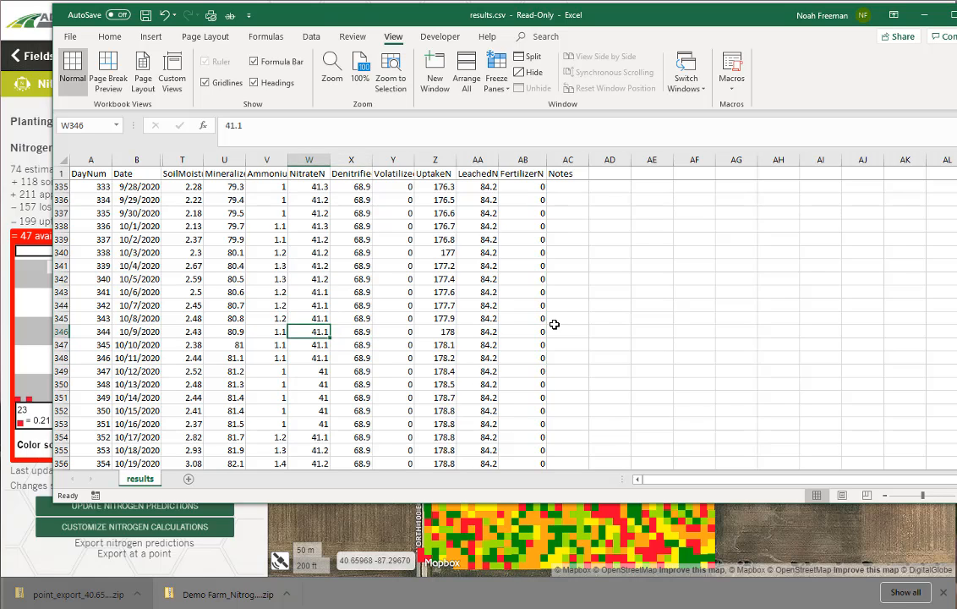
{"action": "key", "text": "Left"}
{"action": "key", "text": "Right"}
{"action": "key", "text": "Left"}
{"action": "key", "text": "Left"}
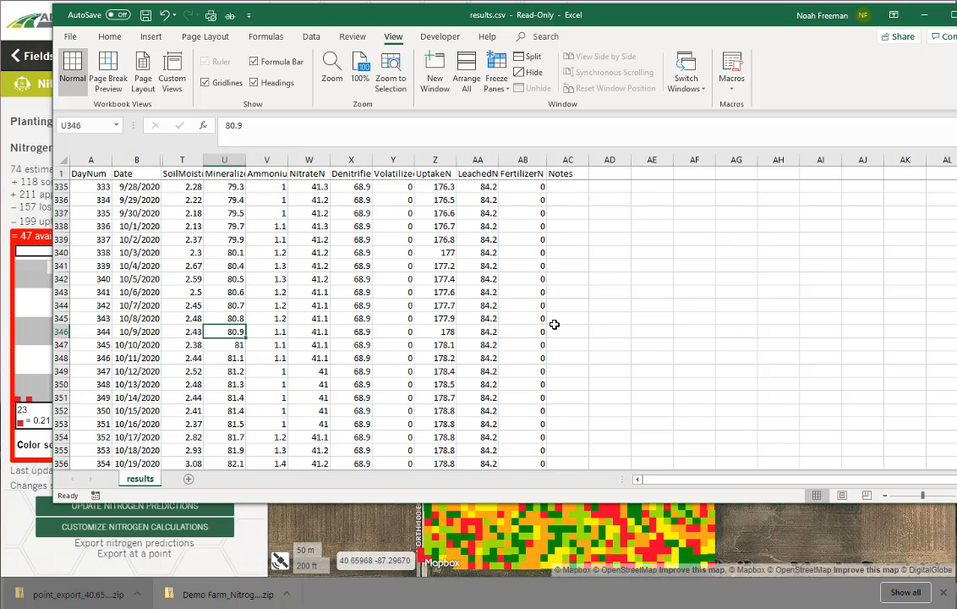
{"action": "key", "text": "Right"}
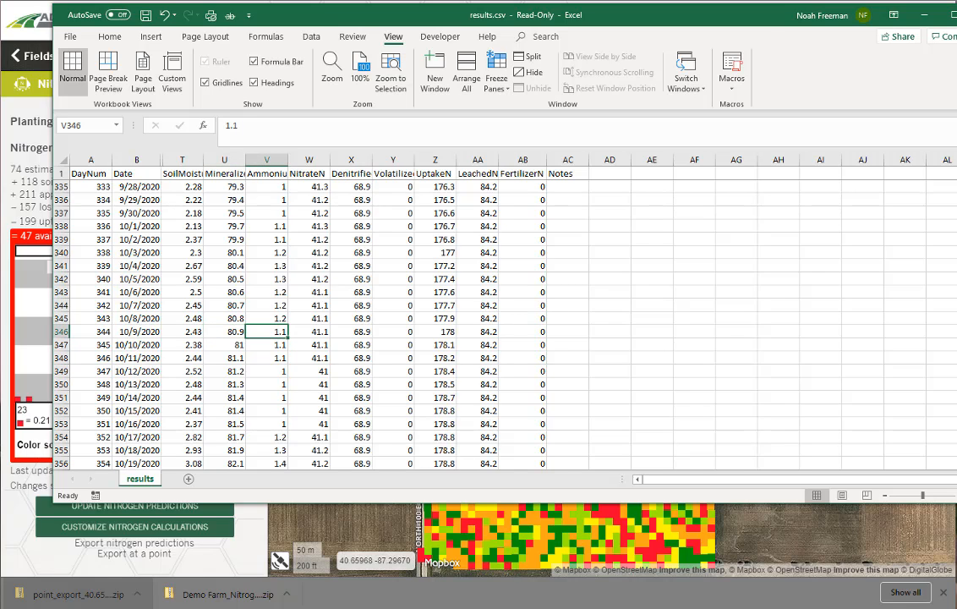
{"action": "key", "text": "alt+F4"}
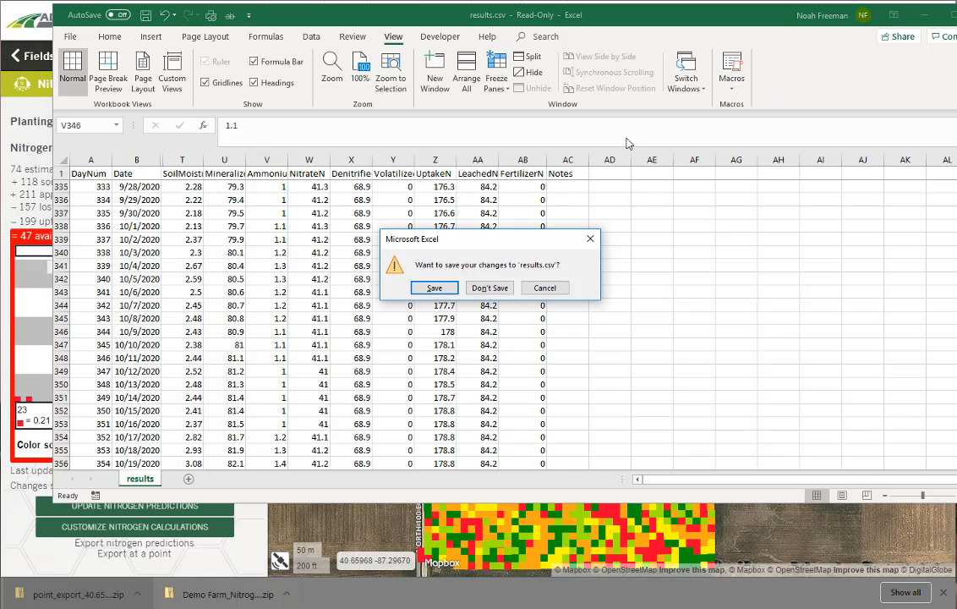
{"action": "left_click", "coordinate": [496, 288]}
Step: Open inputs.irr from the point export in Irris Scheduler and review its field, crop, soil, weather and irrigation data
{"action": "double_click", "coordinate": [508, 176]}
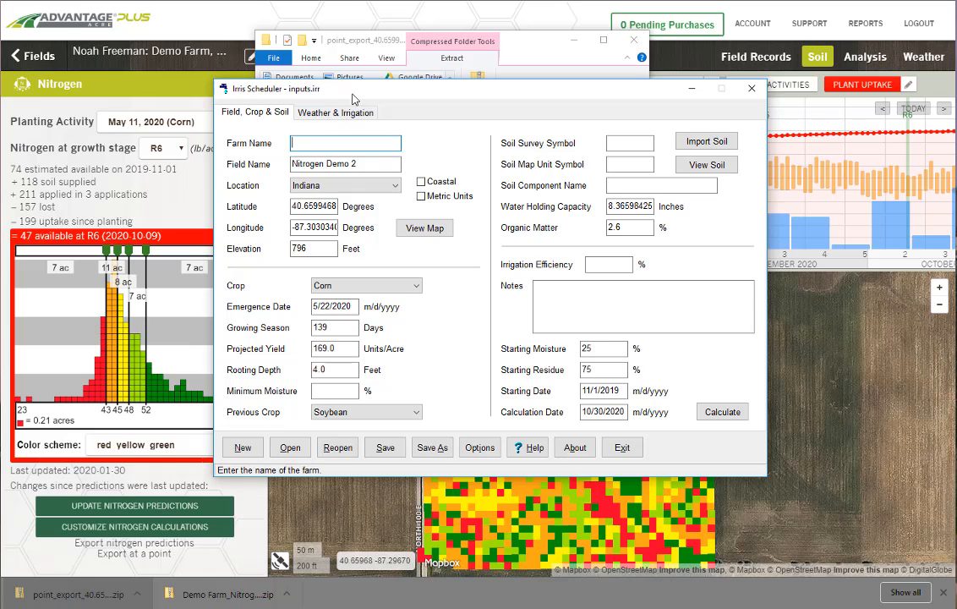
{"action": "left_click_drag", "start_coordinate": [314, 88], "coordinate": [297, 71]}
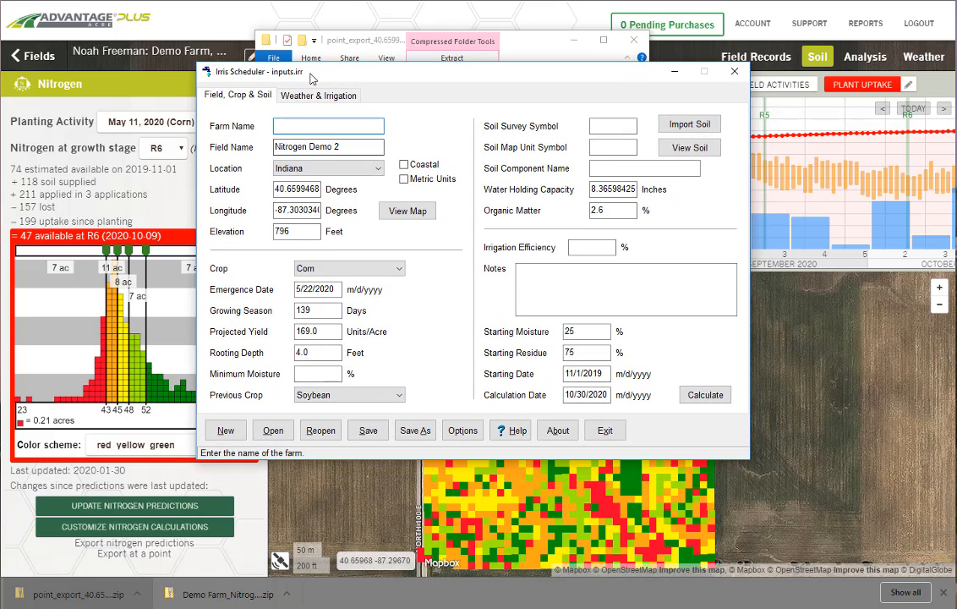
{"action": "left_click", "coordinate": [289, 93]}
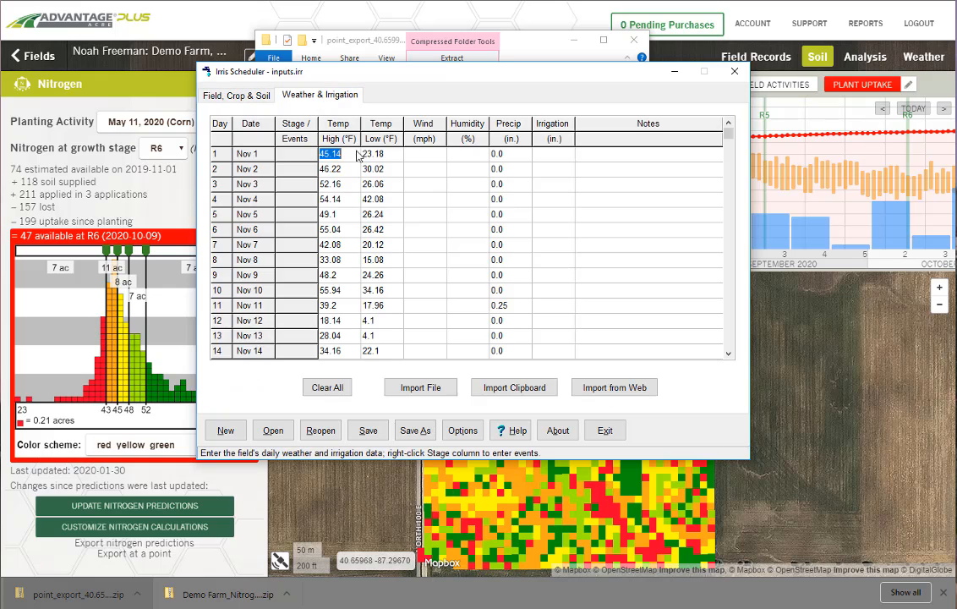
Step: Return to the field, crop and soil inputs and calculate the schedule for the 10/30/2020 calculation date
{"action": "left_click", "coordinate": [215, 93]}
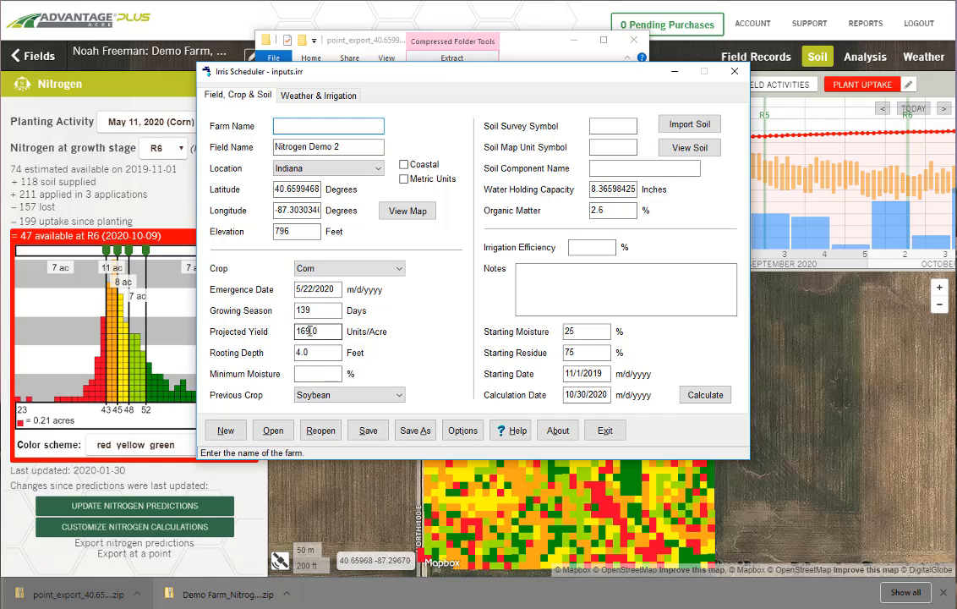
{"action": "left_click", "coordinate": [705, 395]}
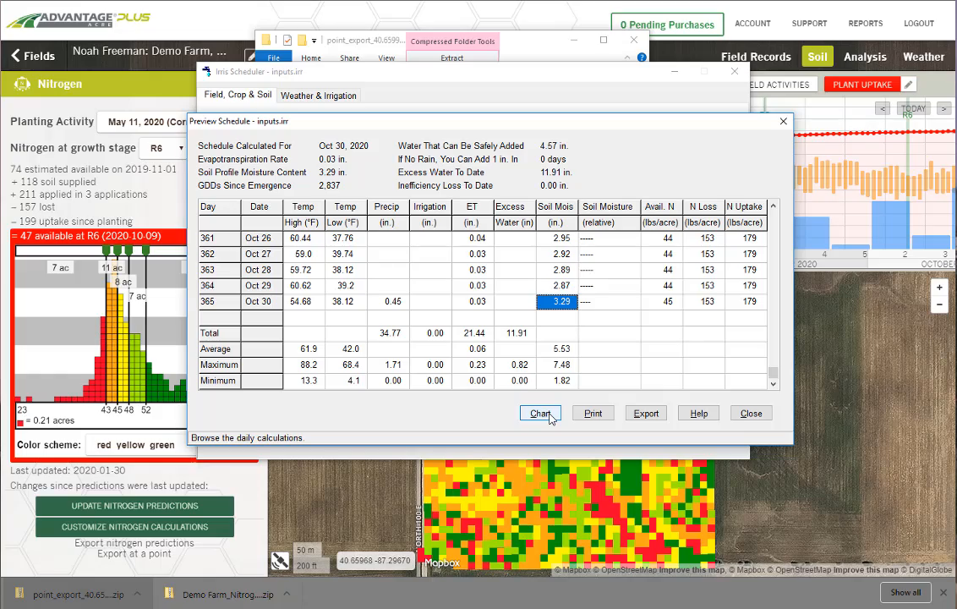
{"action": "left_click_drag", "start_coordinate": [702, 127], "coordinate": [658, 114]}
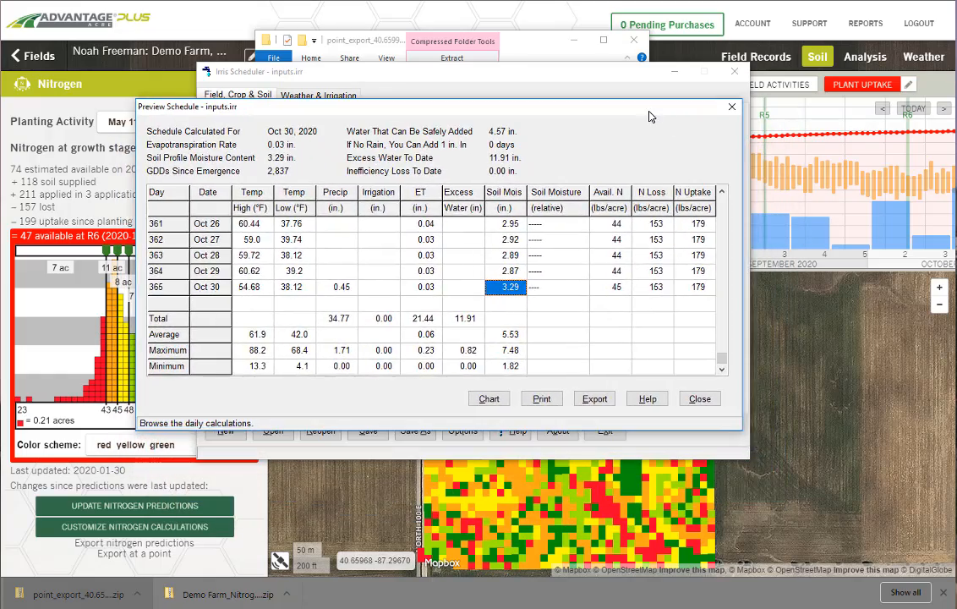